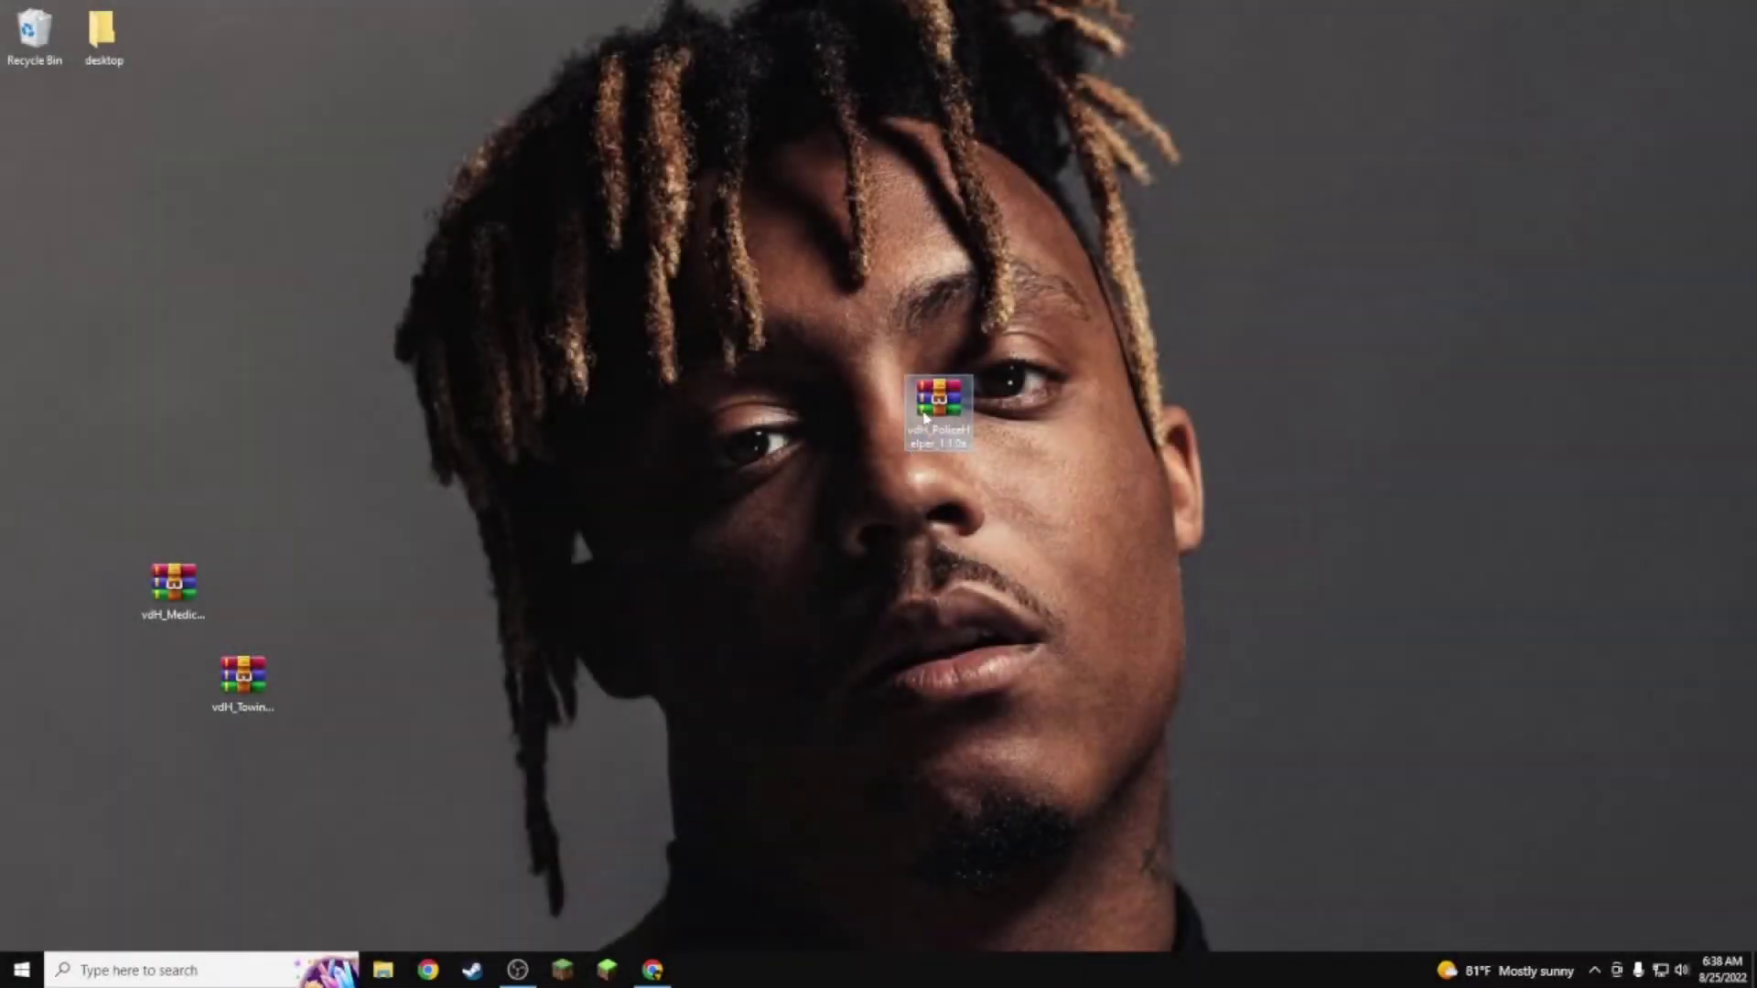
Step: Place the PoliceHelper archive beside vdH_MedicalExaminer_1.0.0, then select the TowingService and MedicalExaminer archives
{"action": "left_click_drag", "start_coordinate": [924, 416], "coordinate": [247, 594]}
{"action": "left_click", "coordinate": [243, 681]}
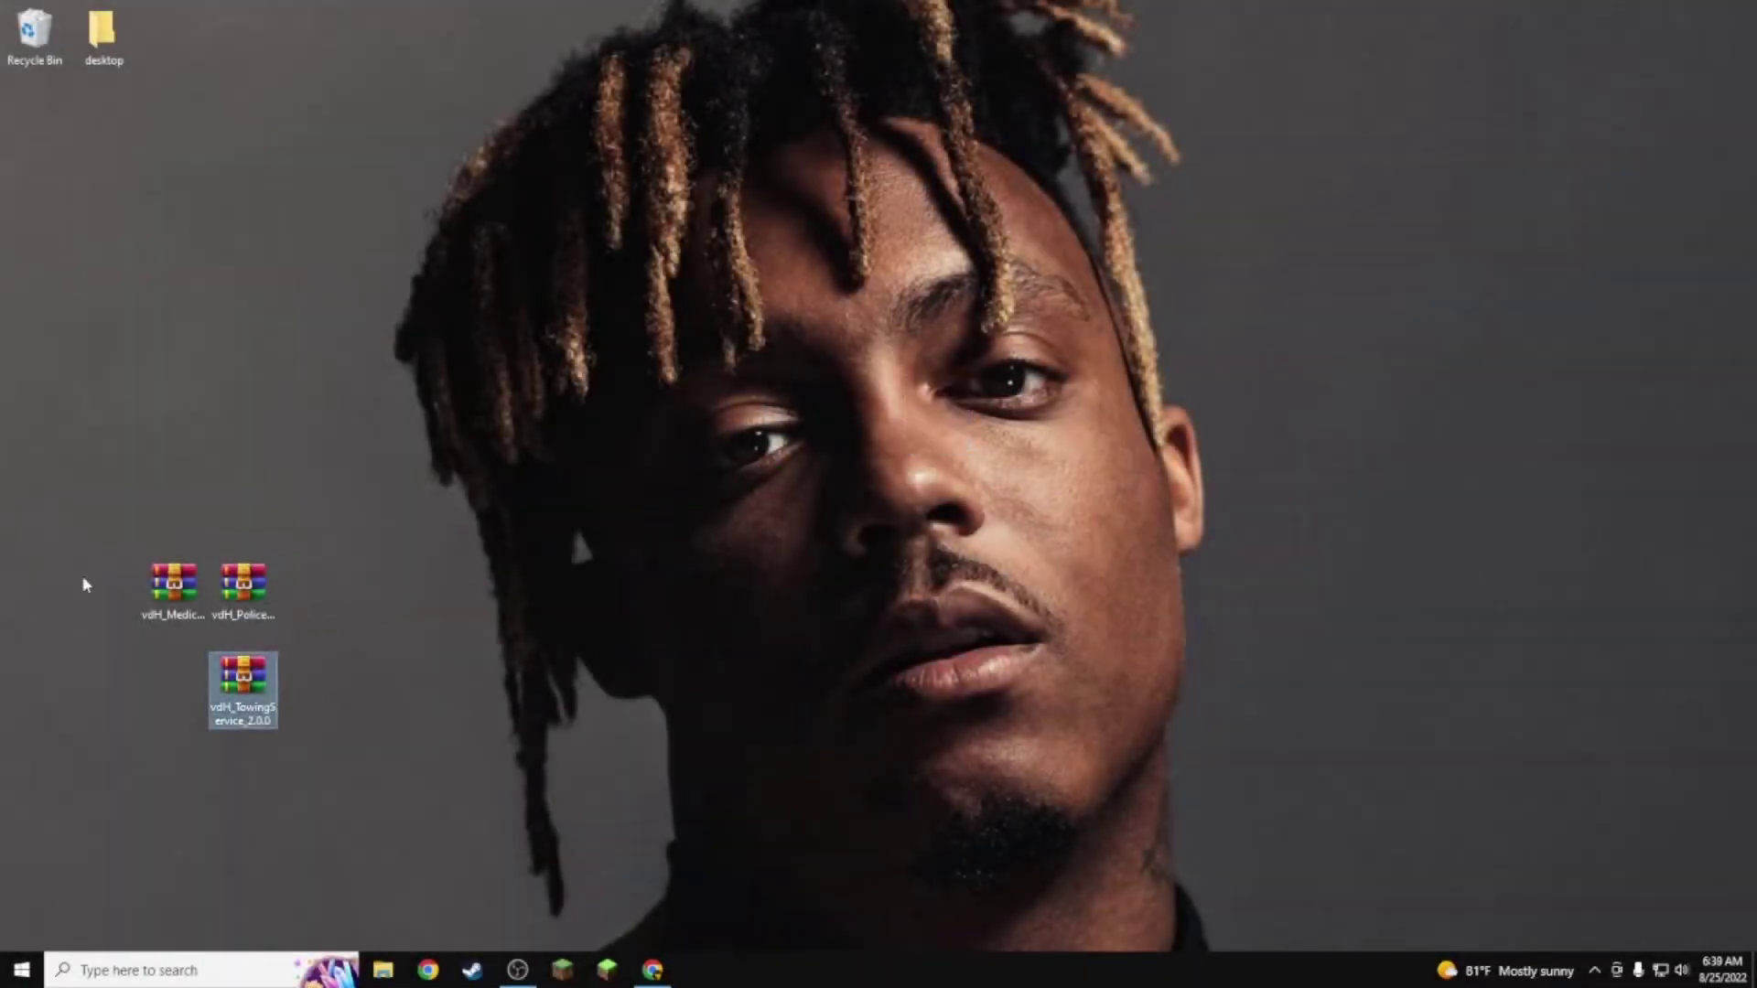
{"action": "left_click", "coordinate": [172, 585]}
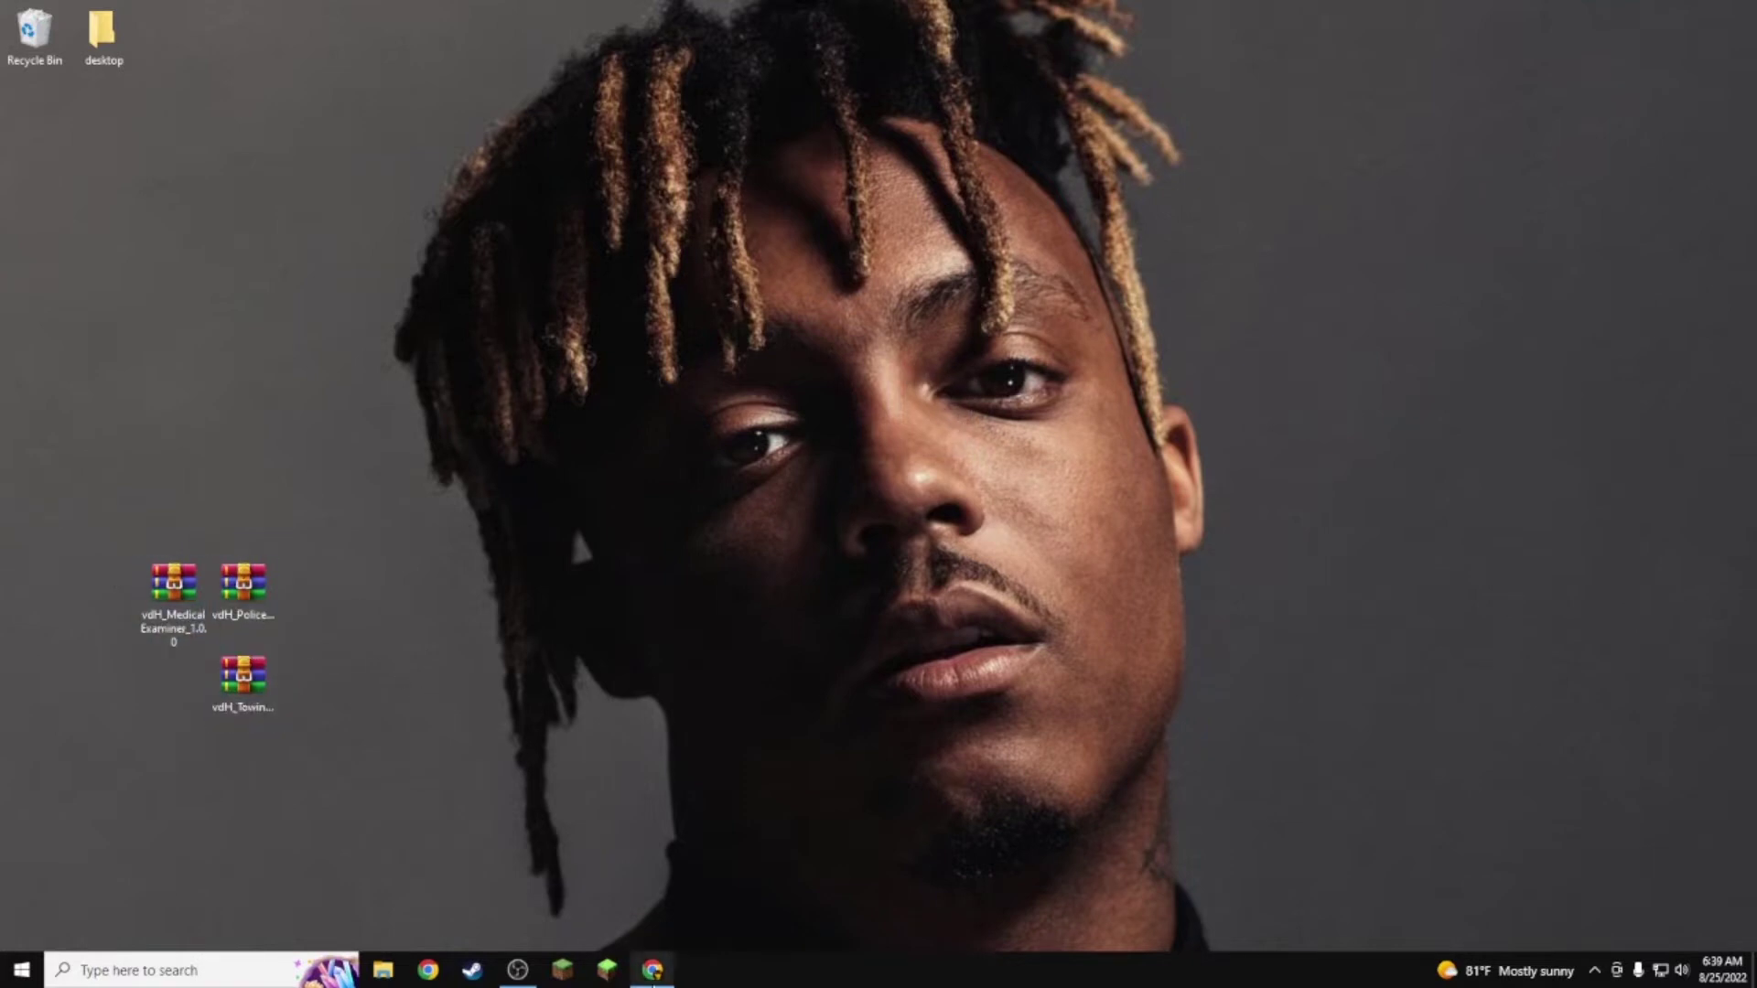
{"action": "left_click", "coordinate": [651, 969]}
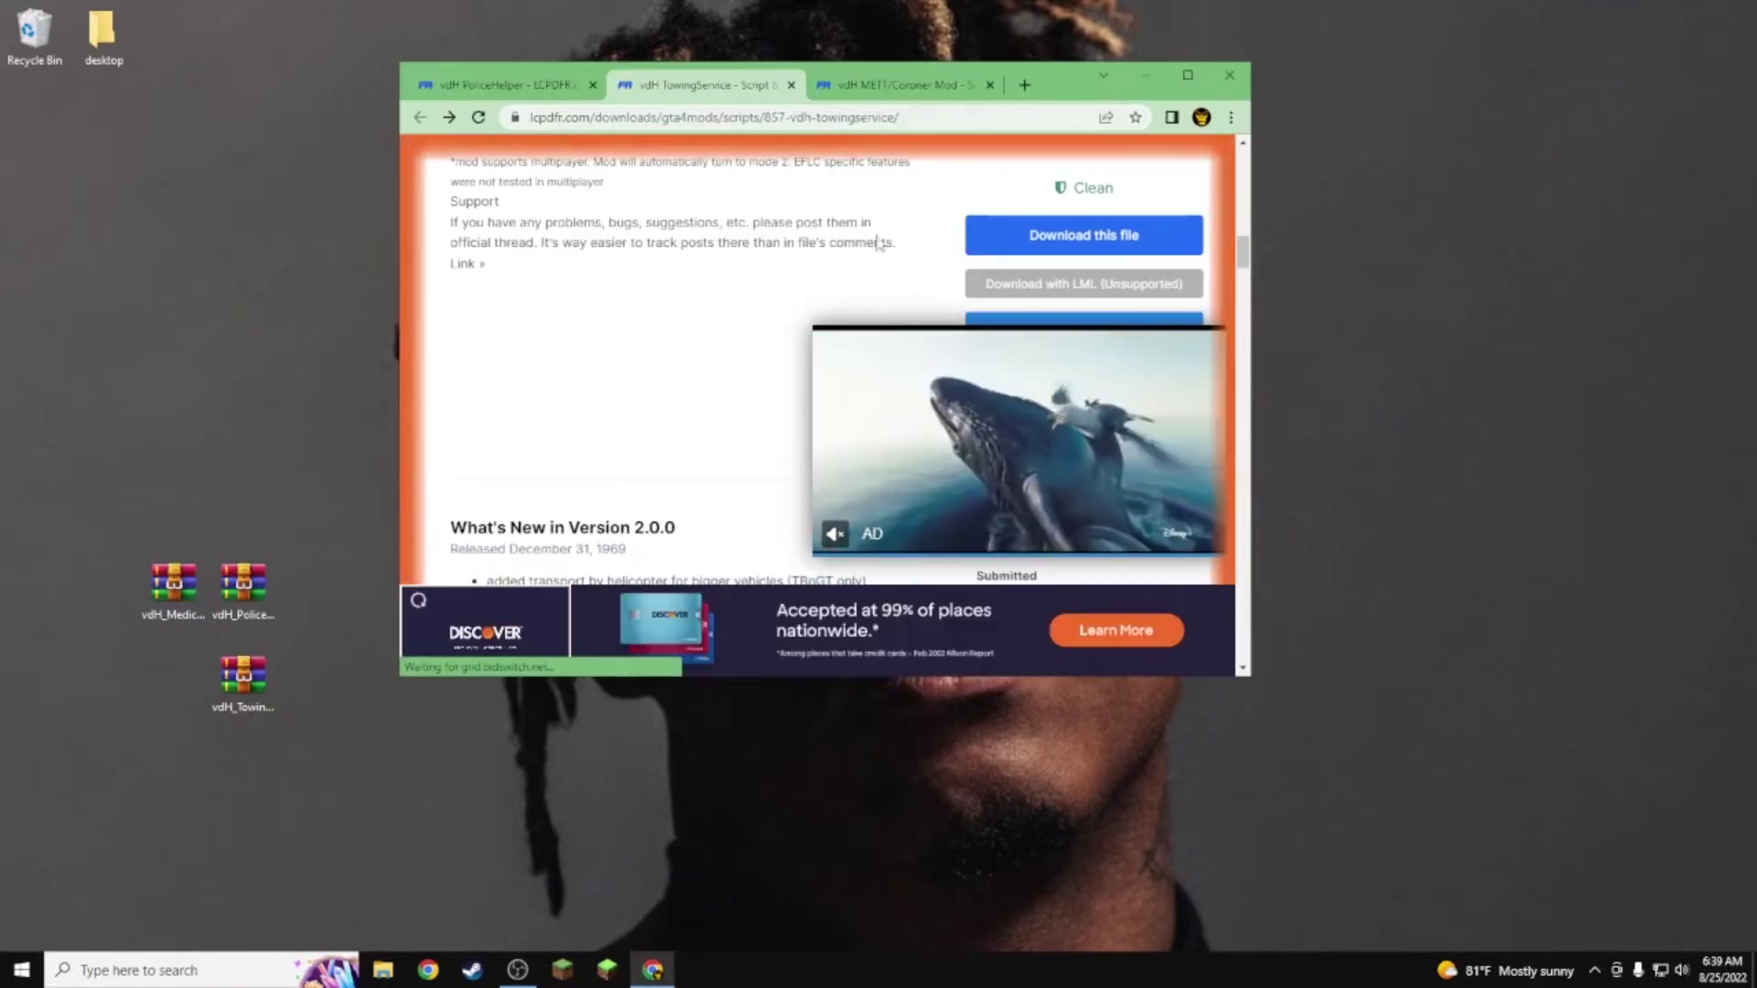
{"action": "scroll", "coordinate": [870, 161], "scroll_direction": "down", "scroll_amount": 3}
{"action": "scroll", "coordinate": [869, 170], "scroll_direction": "up", "scroll_amount": 5}
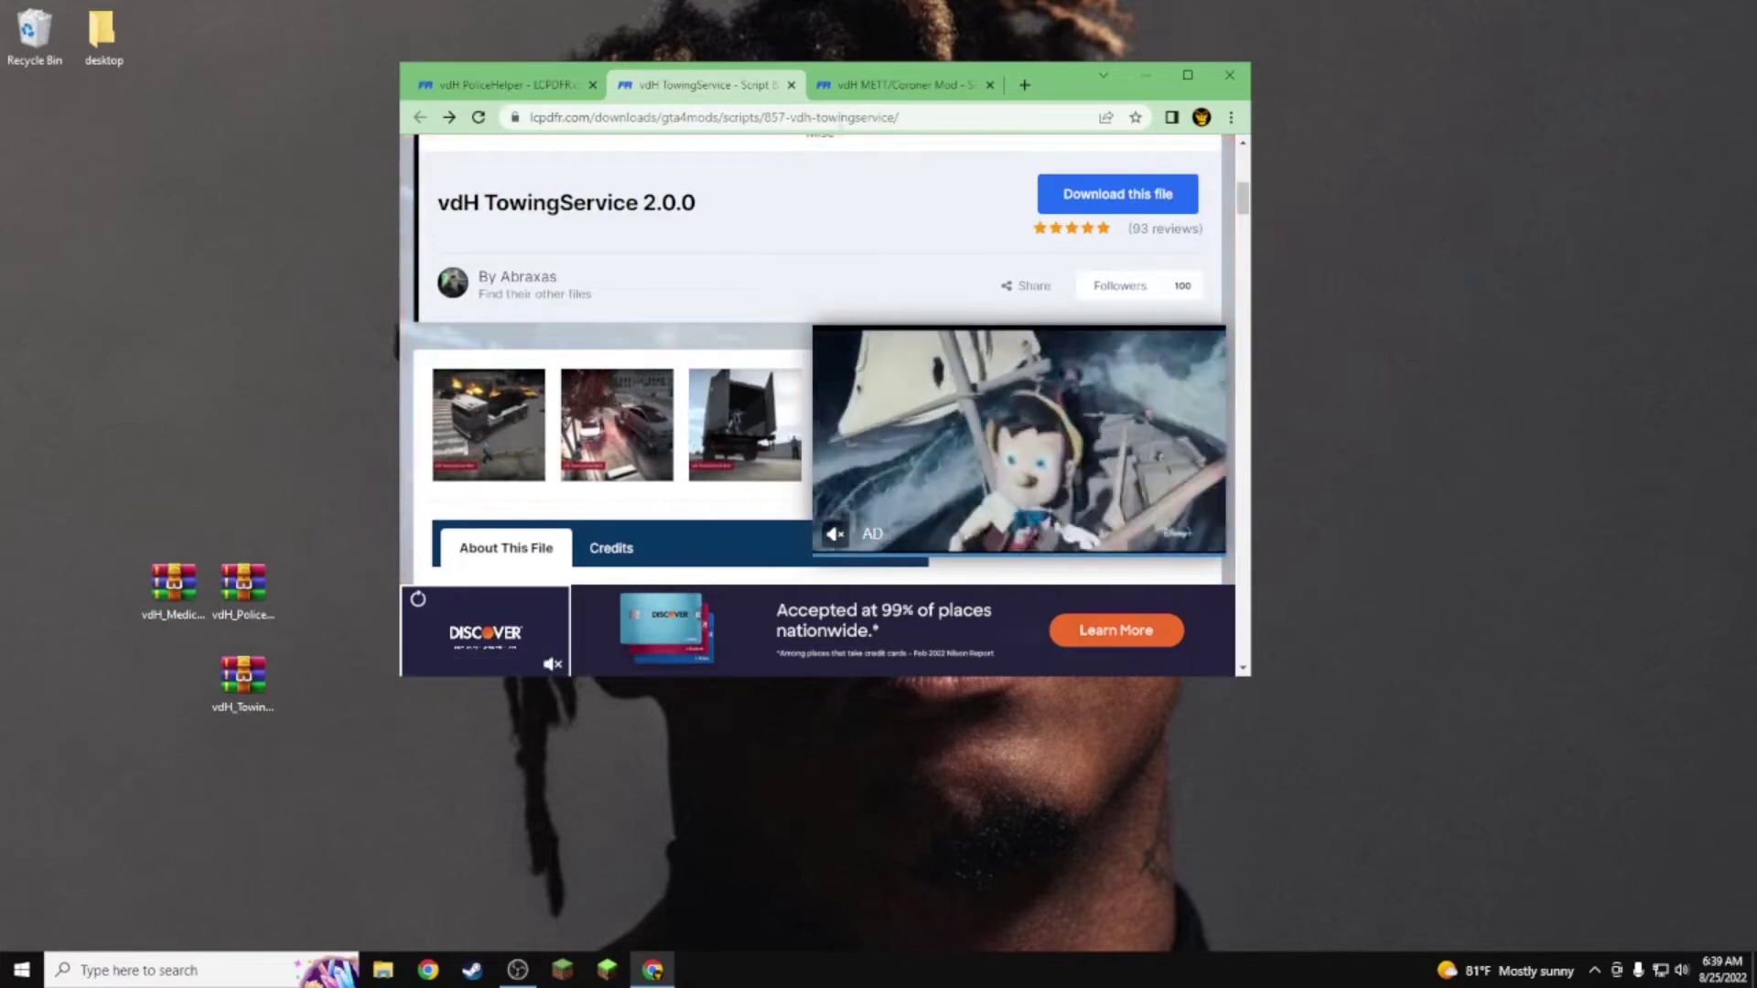
{"action": "key", "text": "ctrl+Tab"}
{"action": "key", "text": "ctrl+Tab"}
{"action": "left_click", "coordinate": [936, 75]}
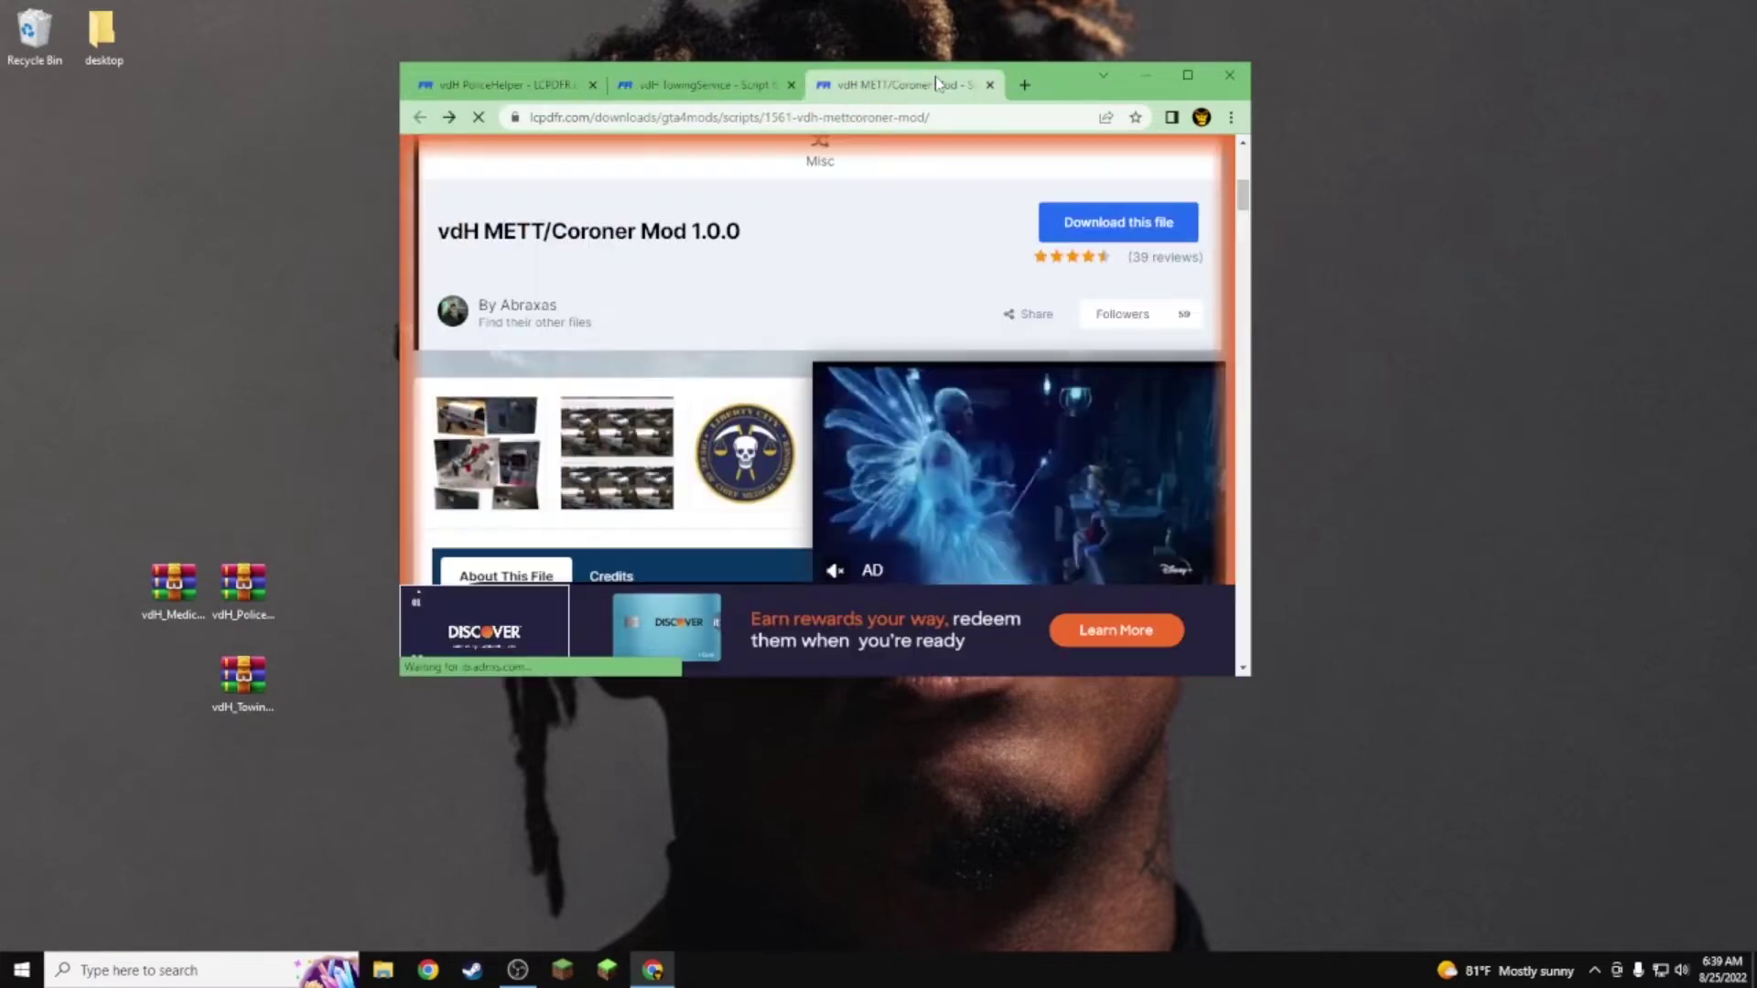
{"action": "left_click", "coordinate": [1145, 78]}
{"action": "left_click_drag", "start_coordinate": [50, 523], "coordinate": [201, 622]}
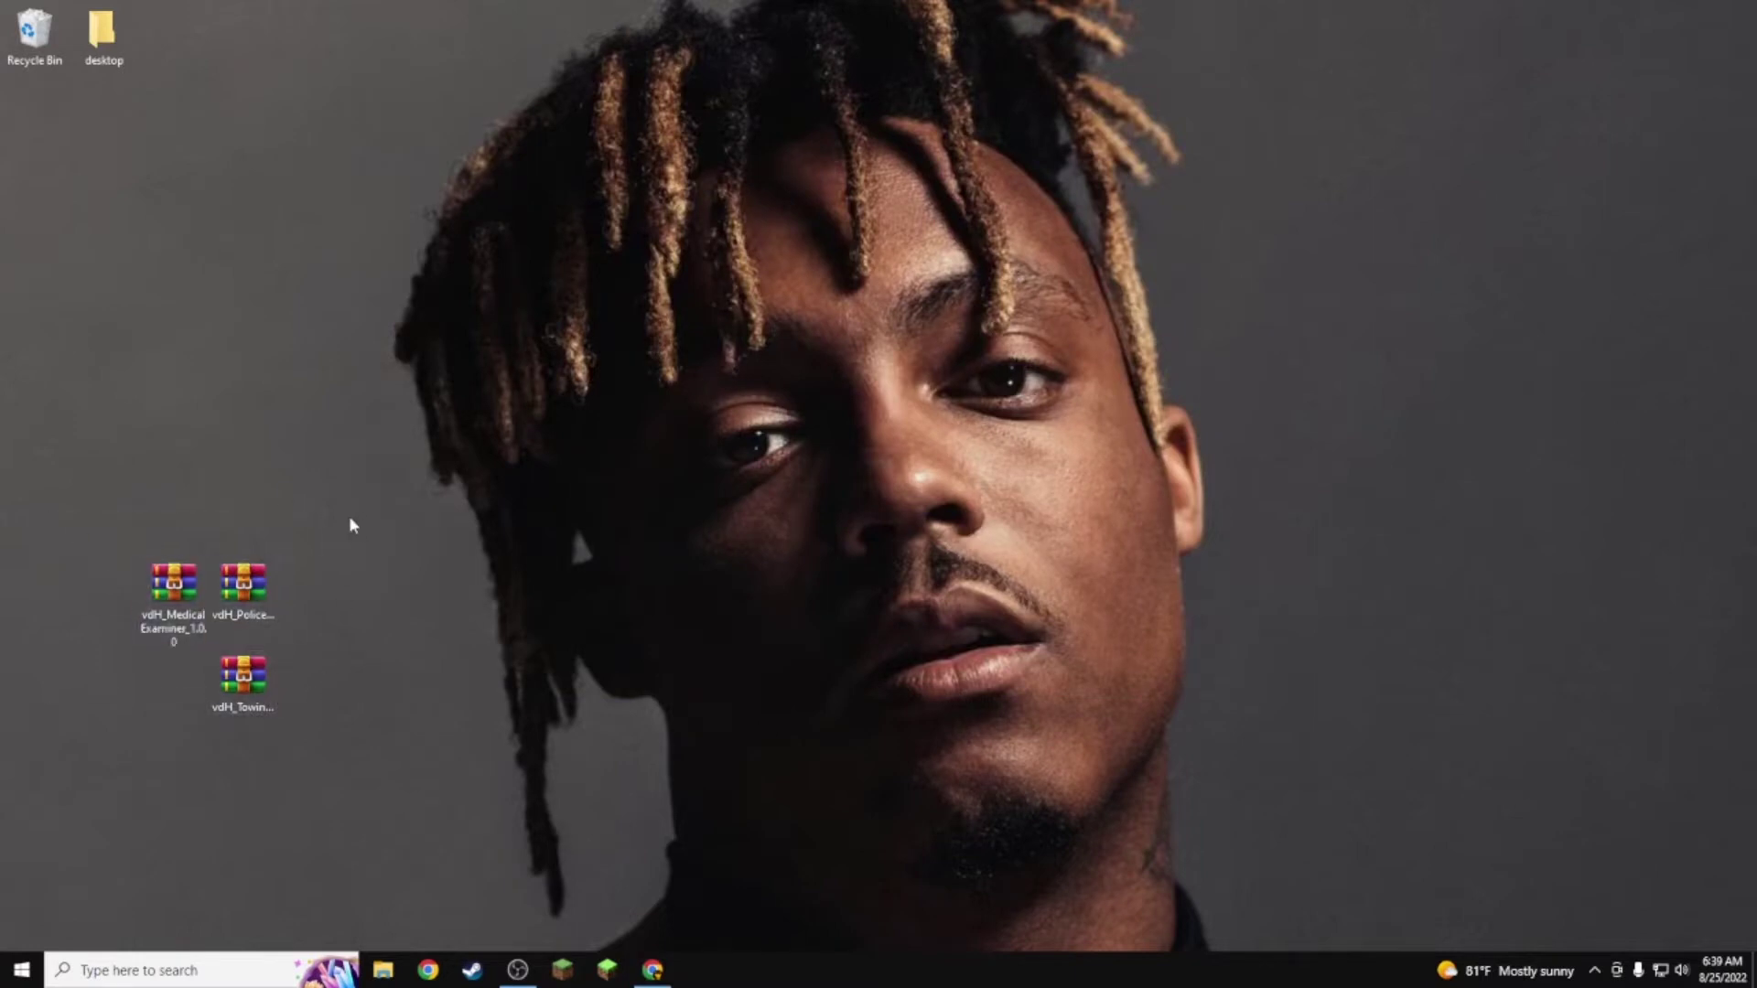
Step: Extract the PoliceHelper archive to vdH_PoliceHelper_1.1.0a and move that folder to the desktop centre
{"action": "left_click", "coordinate": [265, 591]}
{"action": "right_click", "coordinate": [268, 592]}
{"action": "left_click", "coordinate": [342, 306]}
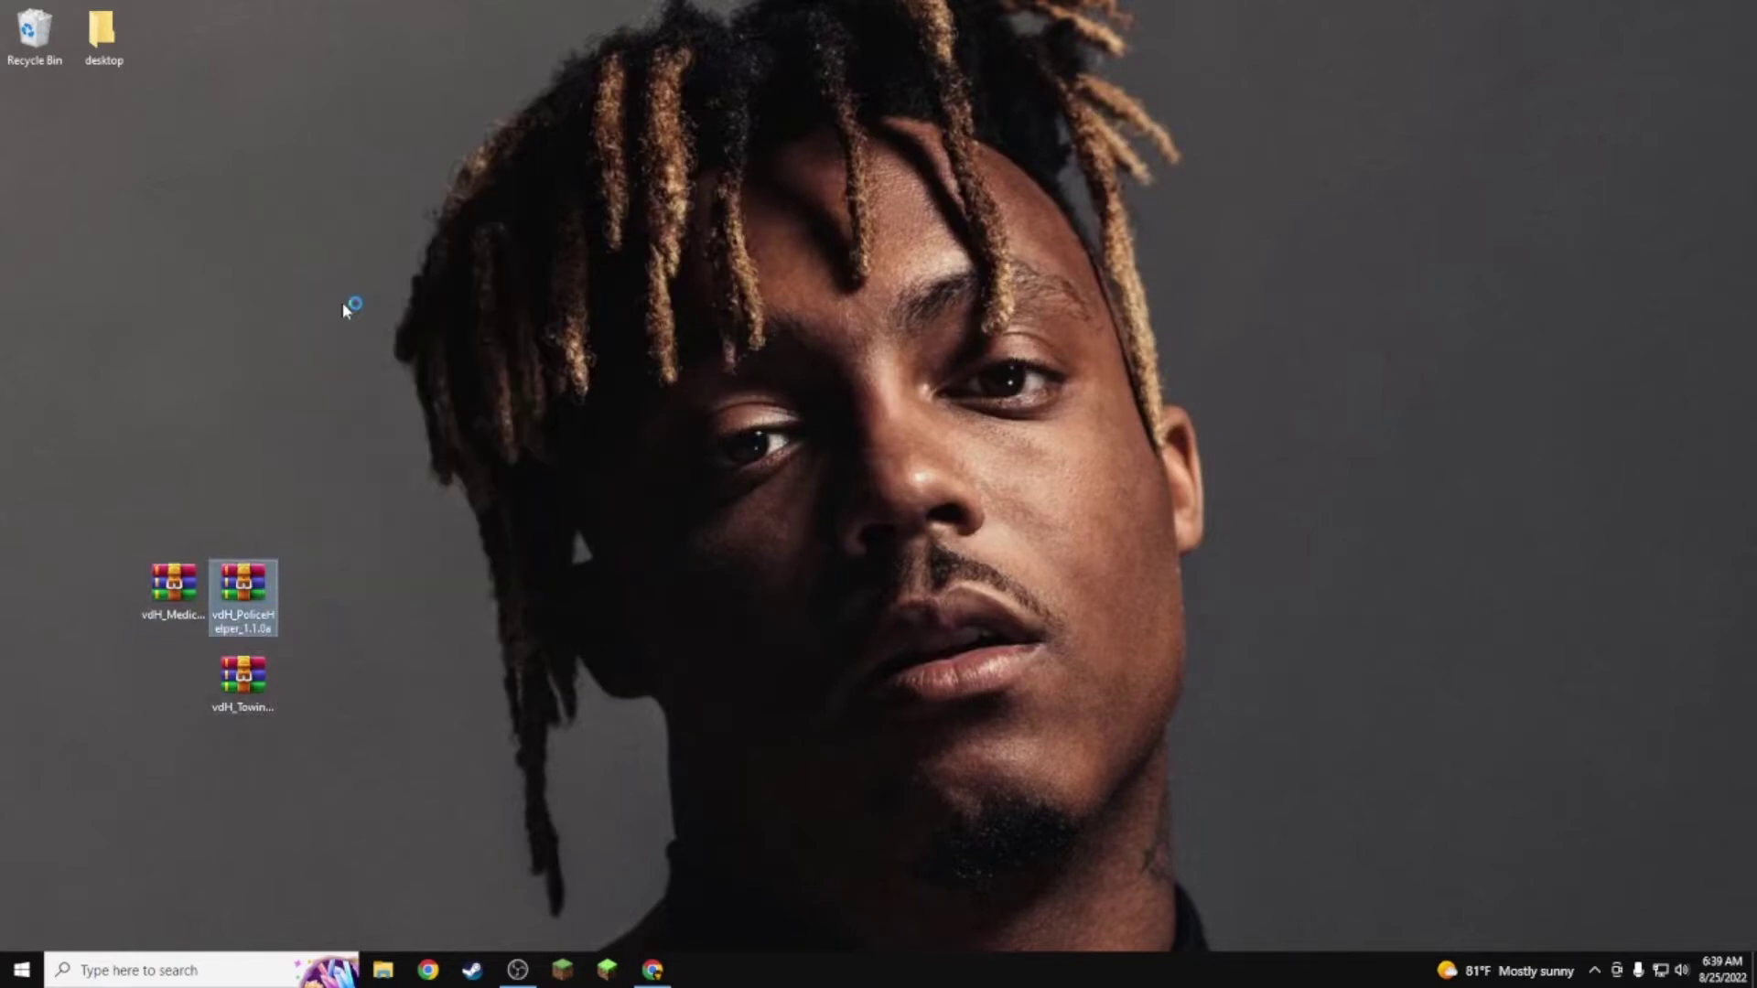
{"action": "left_click_drag", "start_coordinate": [27, 124], "coordinate": [860, 403]}
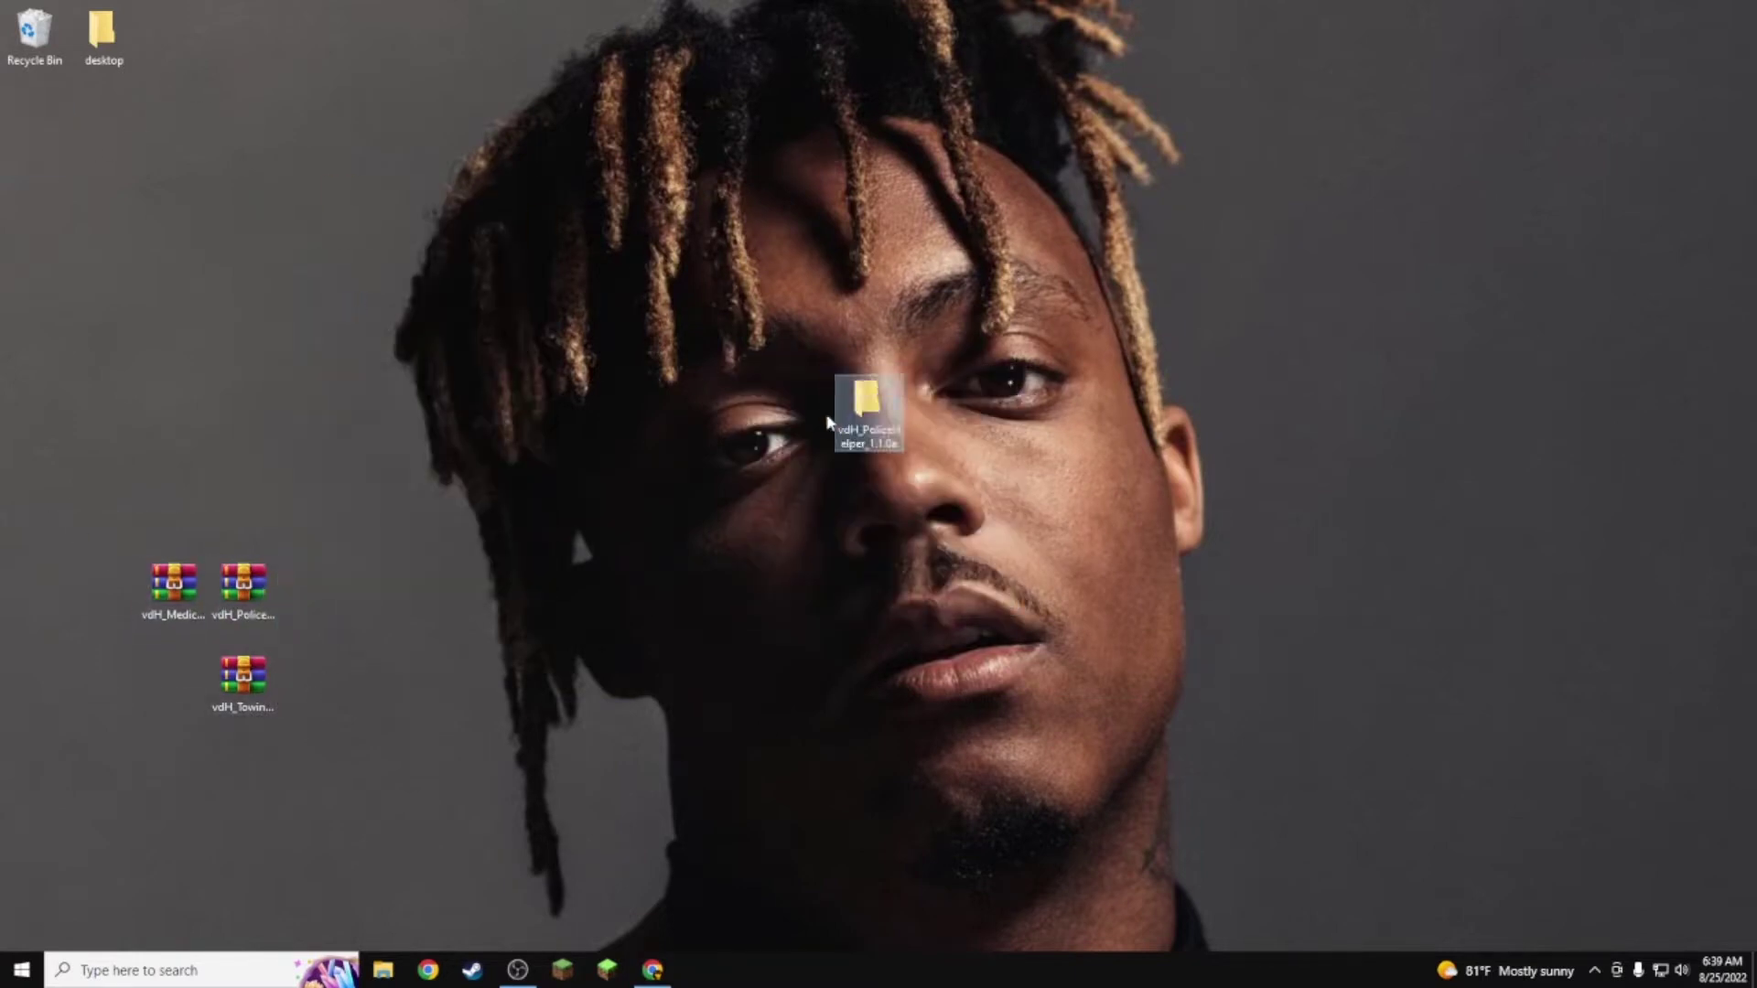
Step: Extract the Medical Examiner and TowingService archives and stack their folders under PoliceHelper
{"action": "right_click", "coordinate": [183, 582]}
{"action": "left_click", "coordinate": [291, 302]}
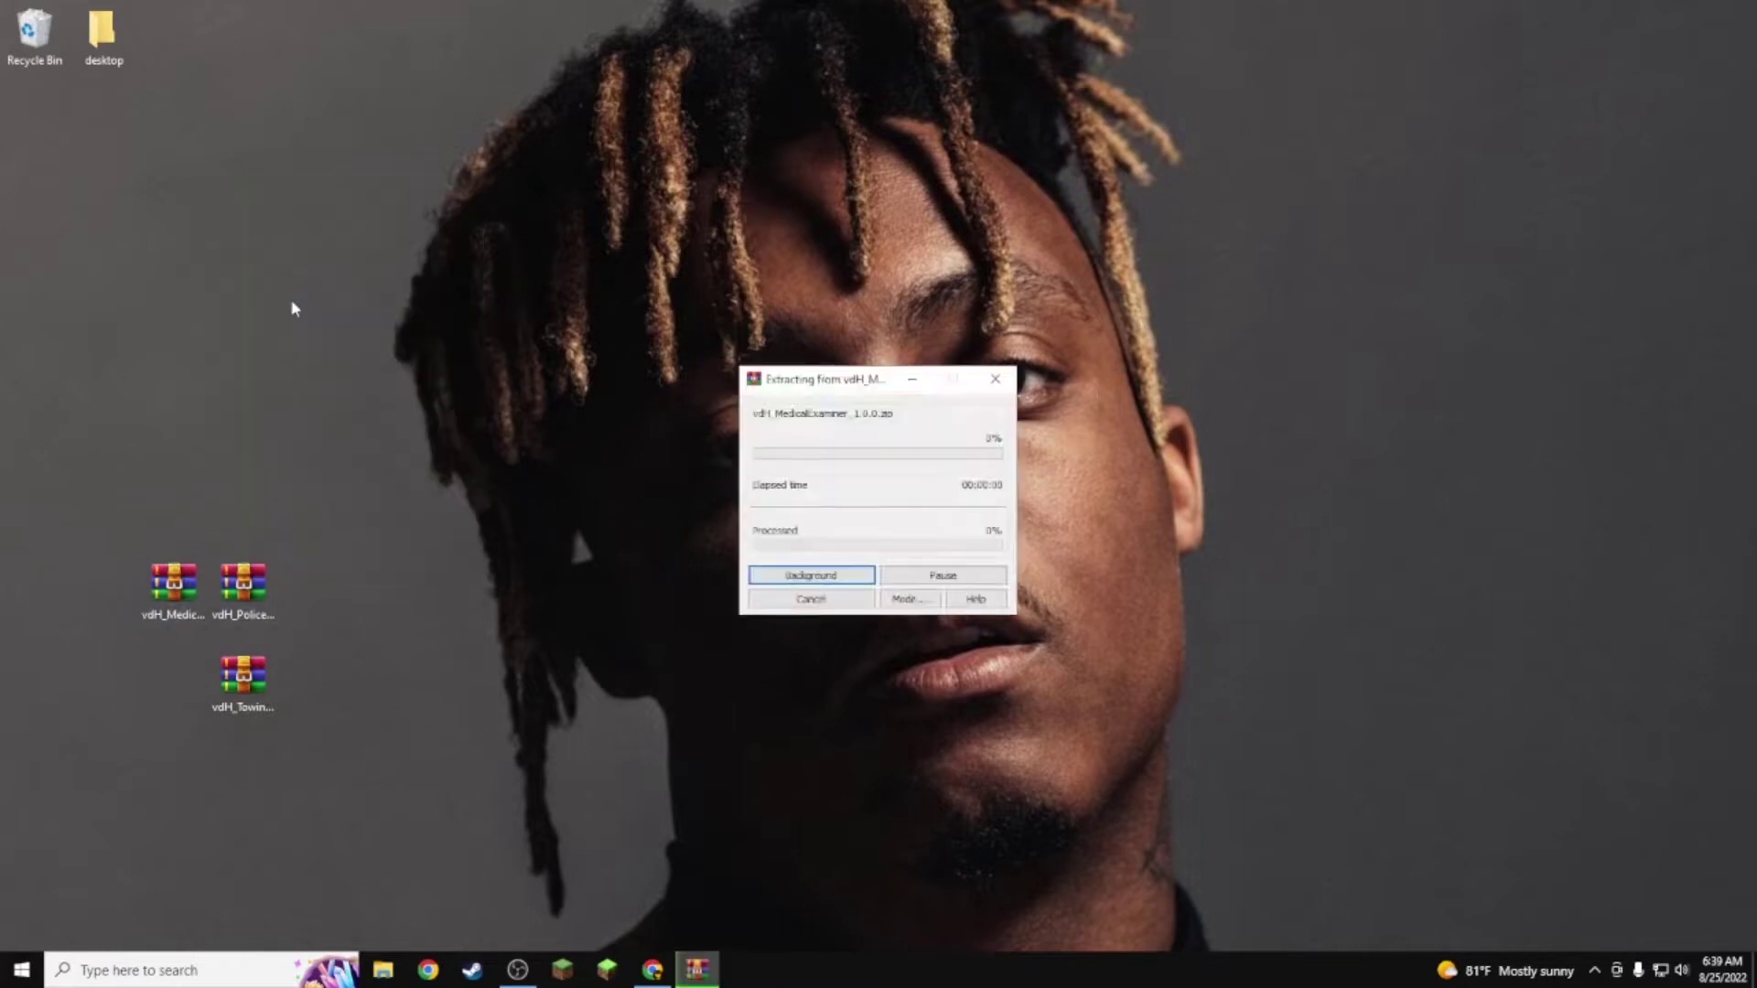
{"action": "right_click", "coordinate": [254, 671]}
{"action": "left_click", "coordinate": [374, 392]}
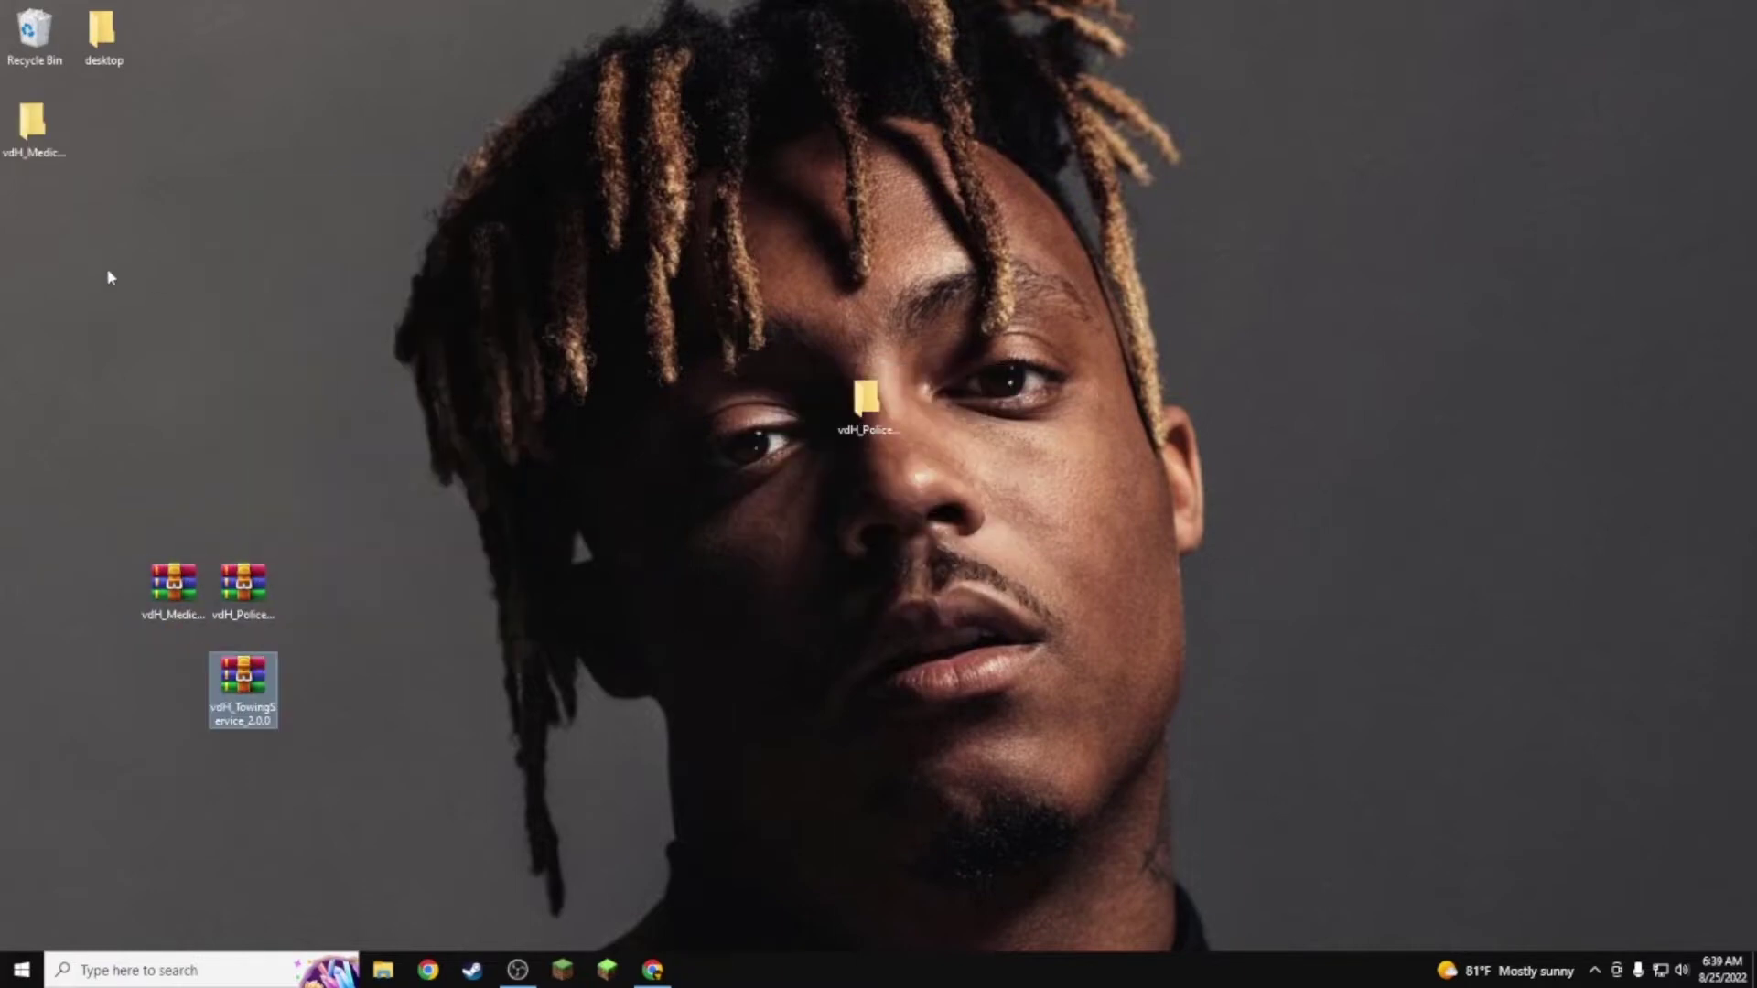
{"action": "left_click_drag", "start_coordinate": [86, 92], "coordinate": [837, 622]}
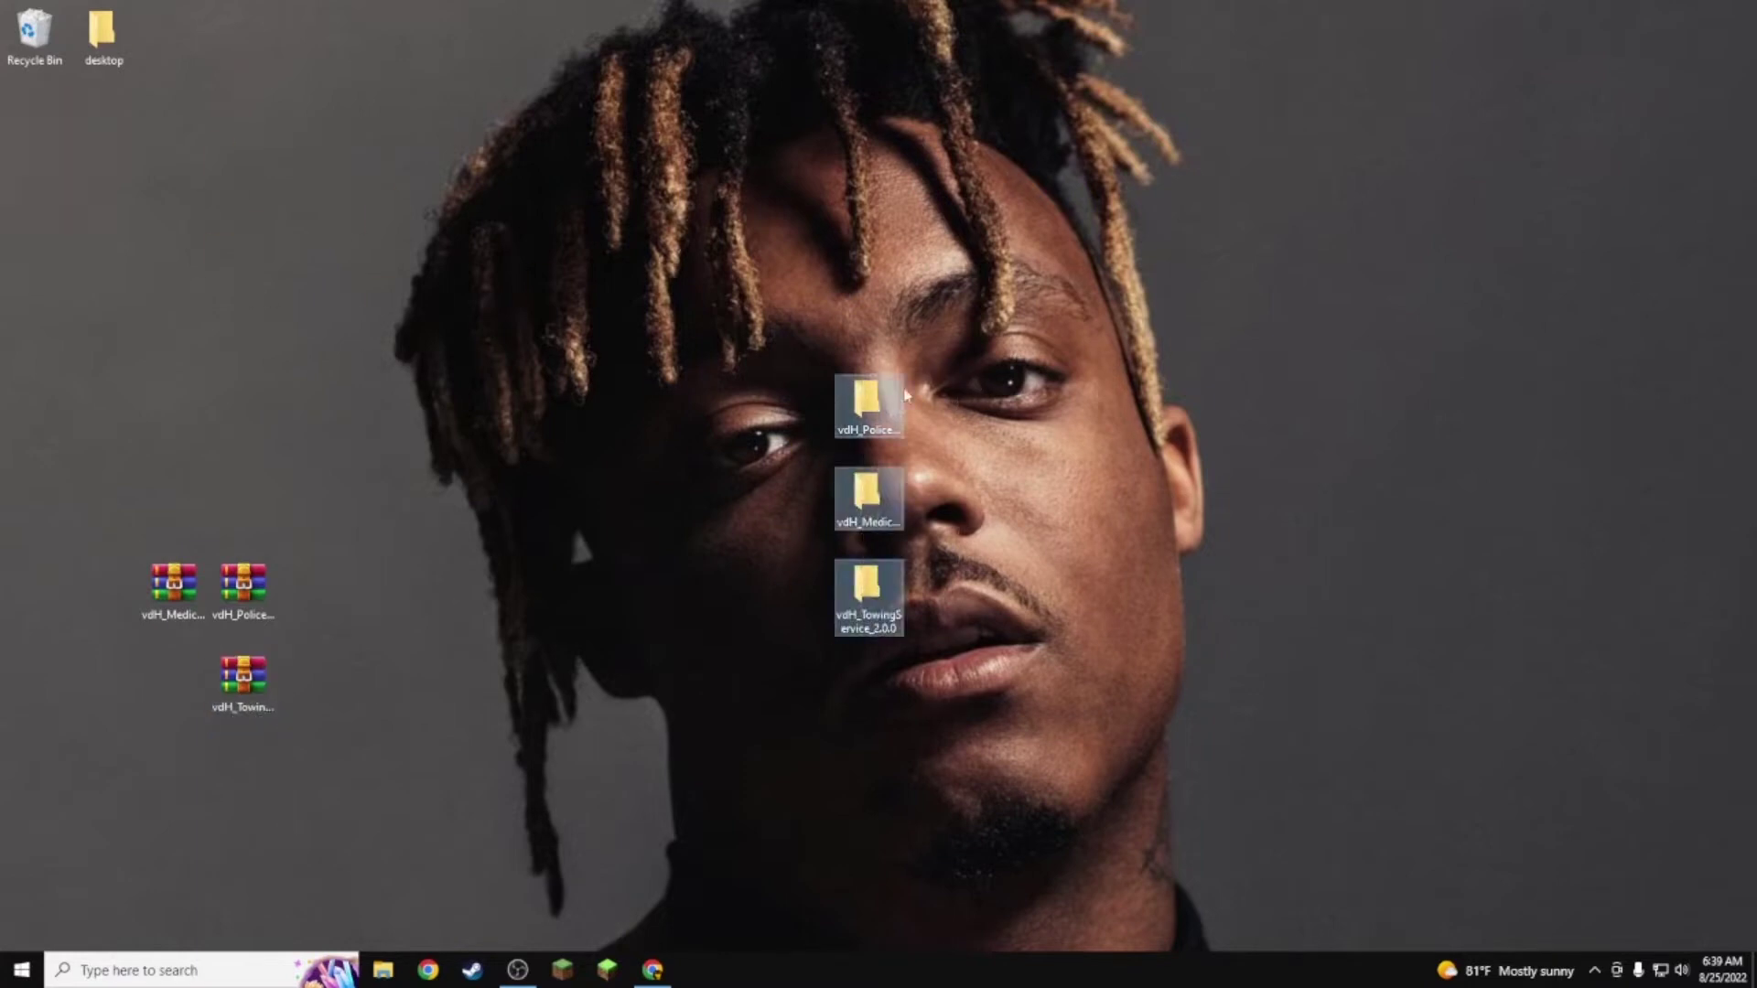
Step: Open vdH_PoliceHelper_1.1.0a, scroll through PH_ReadMe to the Installation steps, then close Notepad
{"action": "double_click", "coordinate": [866, 403]}
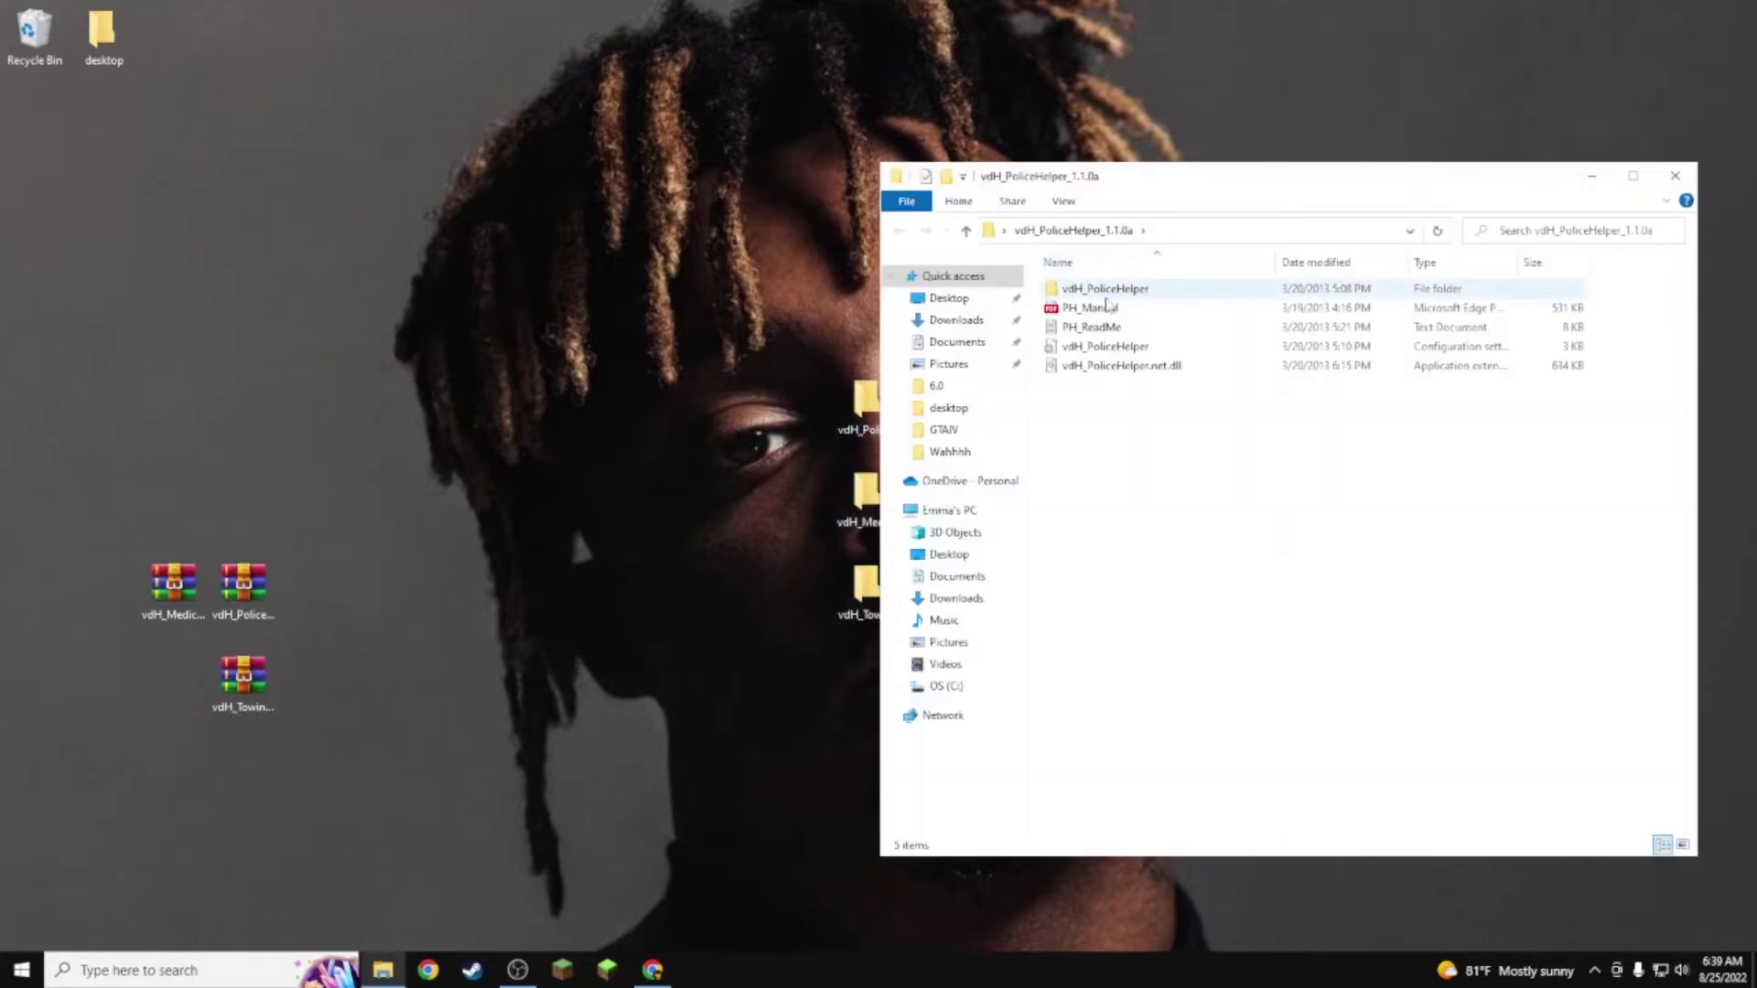
{"action": "double_click", "coordinate": [1139, 326]}
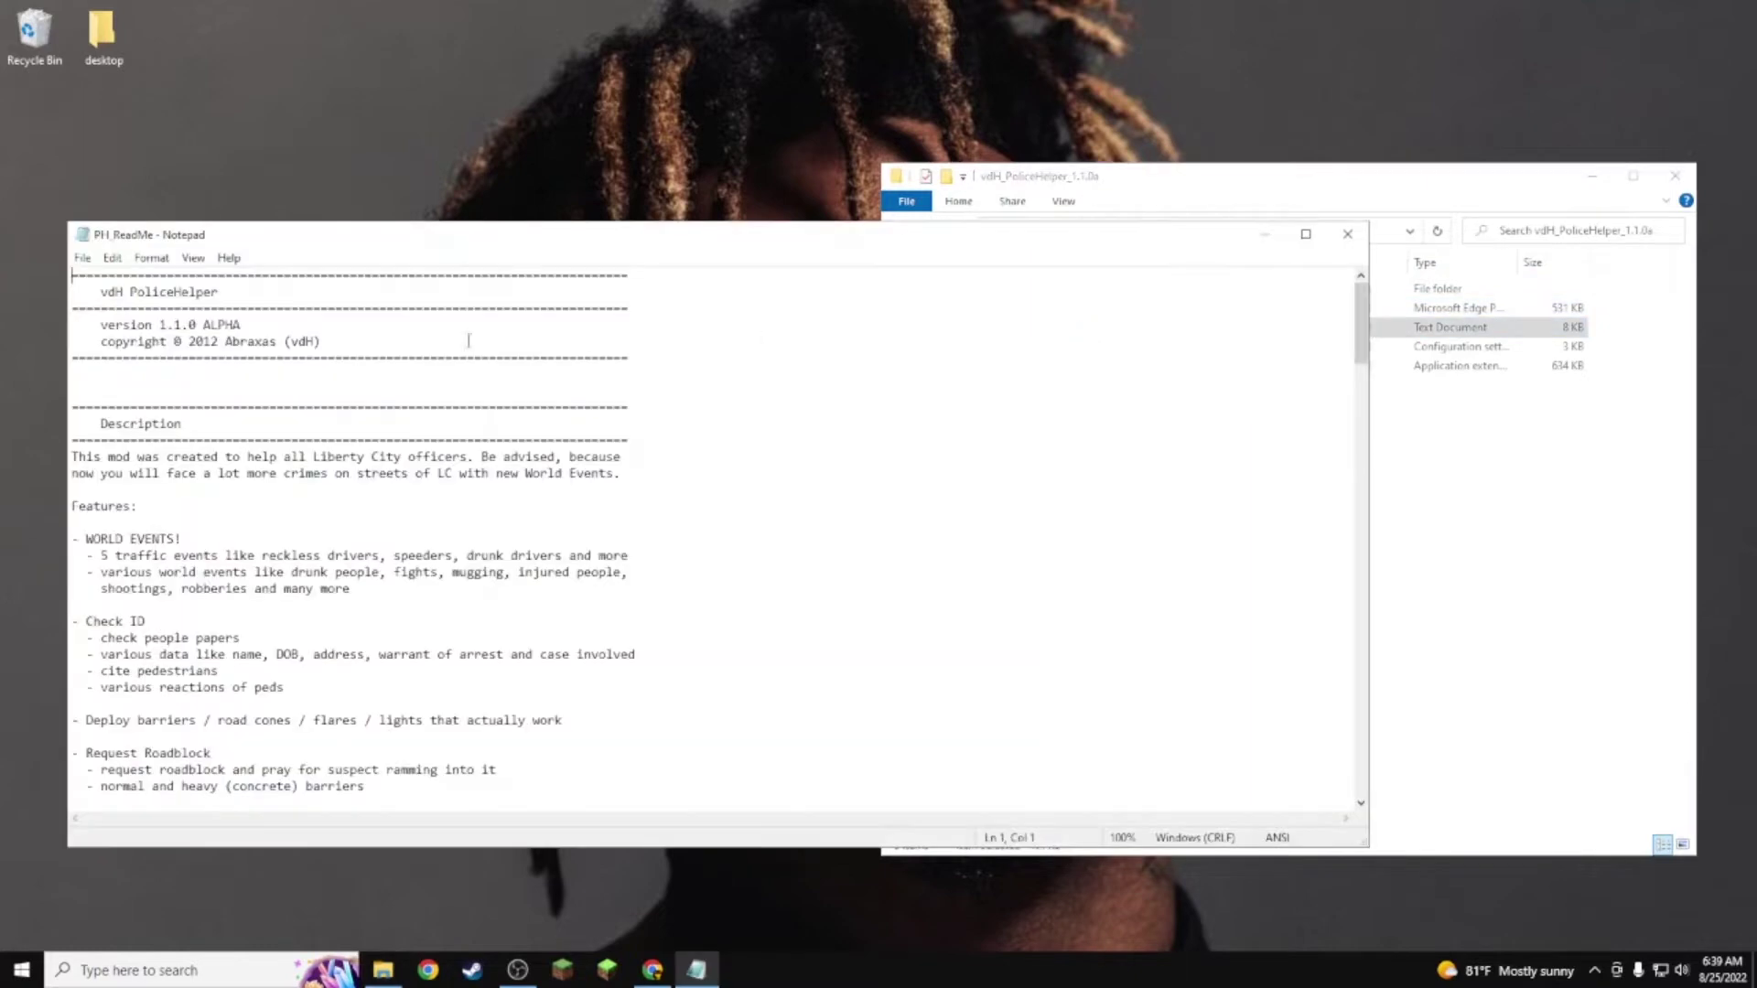
{"action": "scroll", "coordinate": [376, 338], "scroll_direction": "down", "scroll_amount": 2}
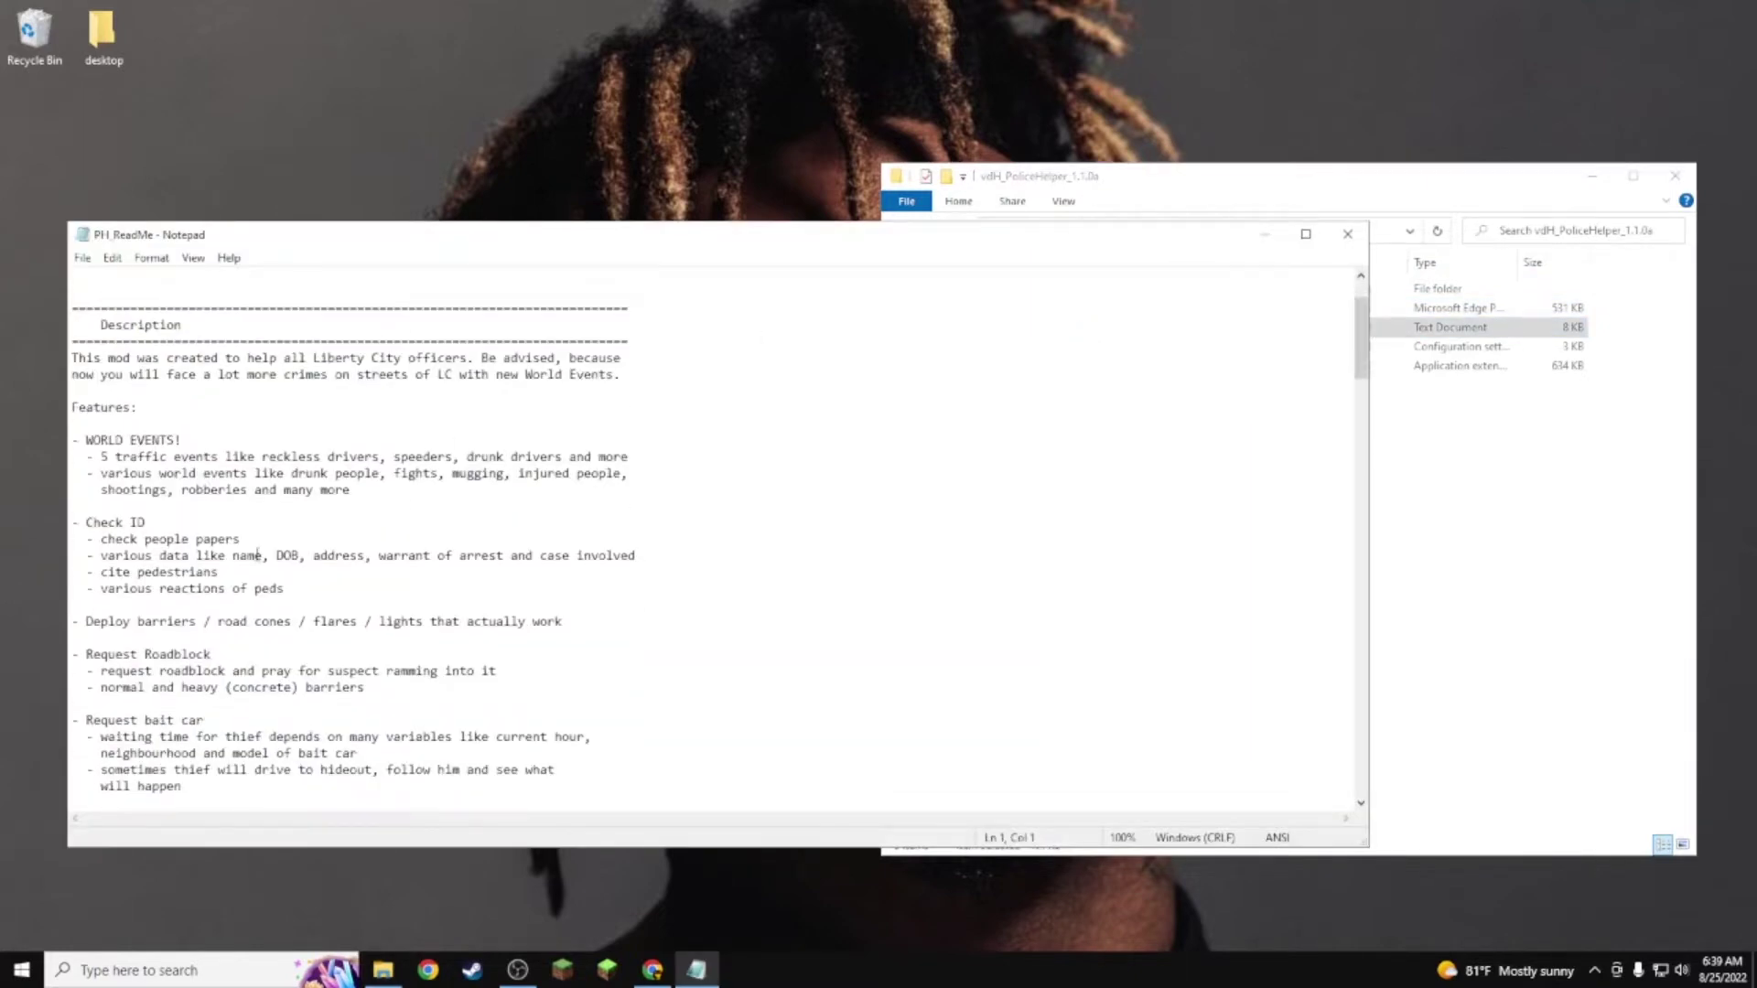
{"action": "scroll", "coordinate": [209, 694], "scroll_direction": "down", "scroll_amount": 2}
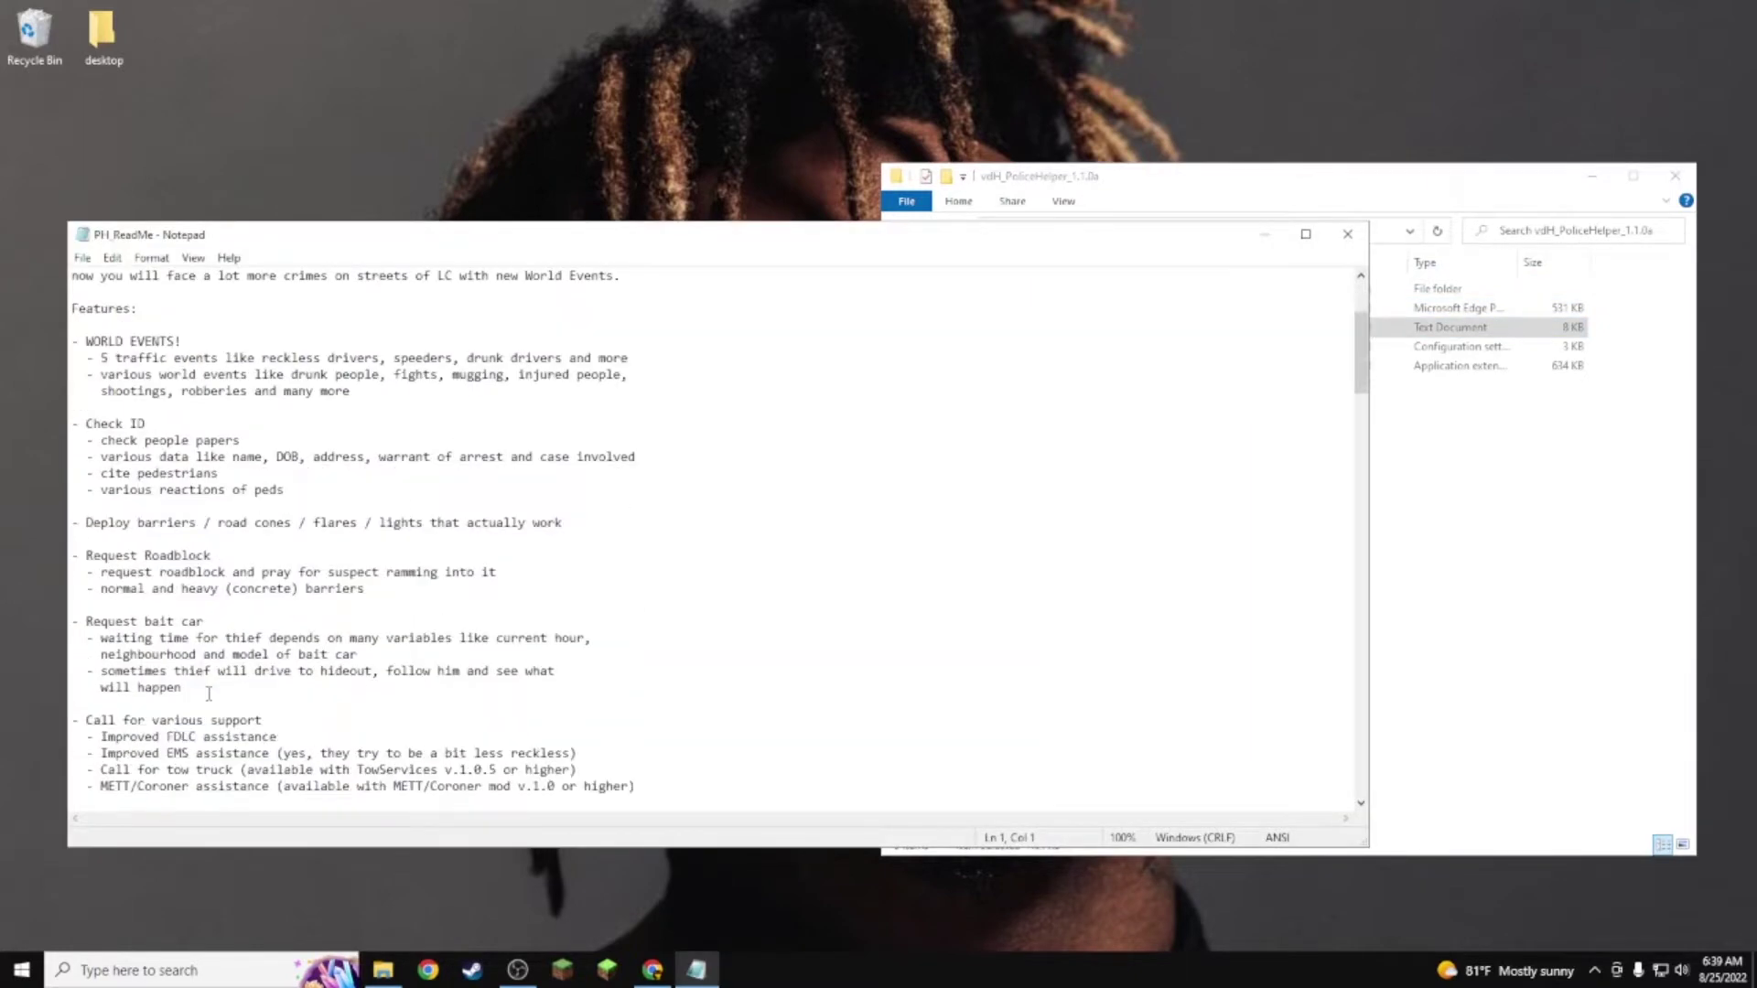
{"action": "scroll", "coordinate": [284, 645], "scroll_direction": "down", "scroll_amount": 2}
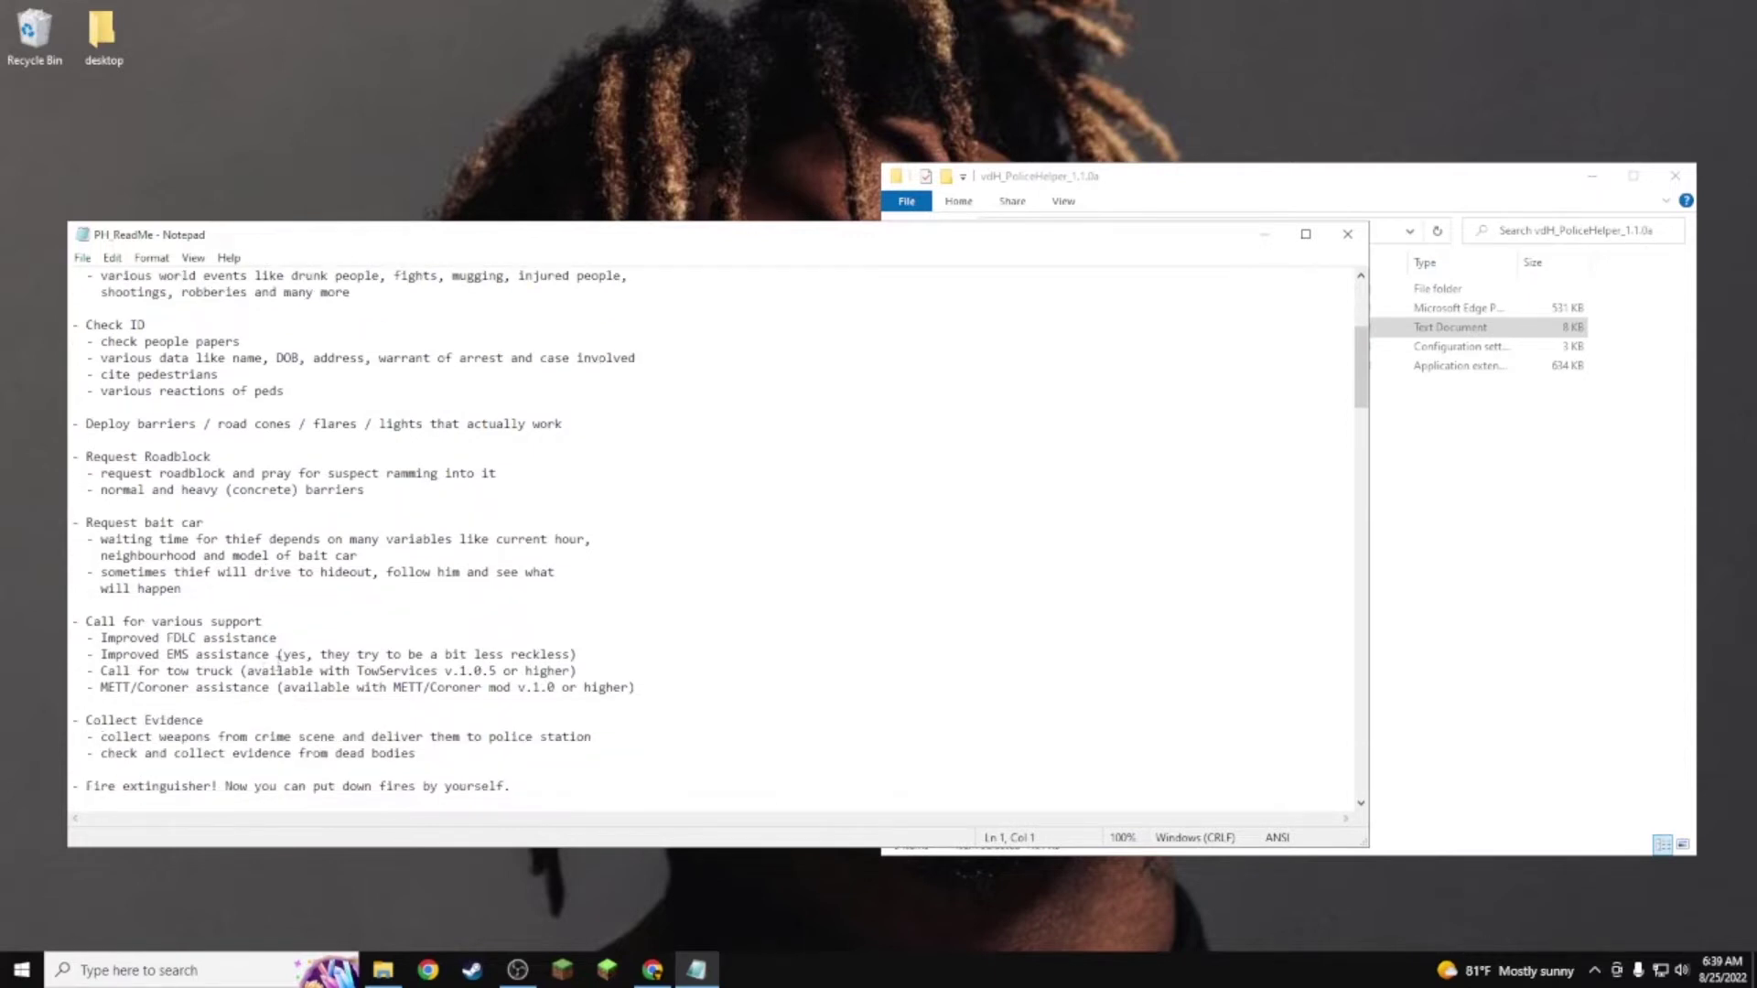
{"action": "scroll", "coordinate": [278, 661], "scroll_direction": "down", "scroll_amount": 2}
{"action": "scroll", "coordinate": [278, 664], "scroll_direction": "down", "scroll_amount": 1}
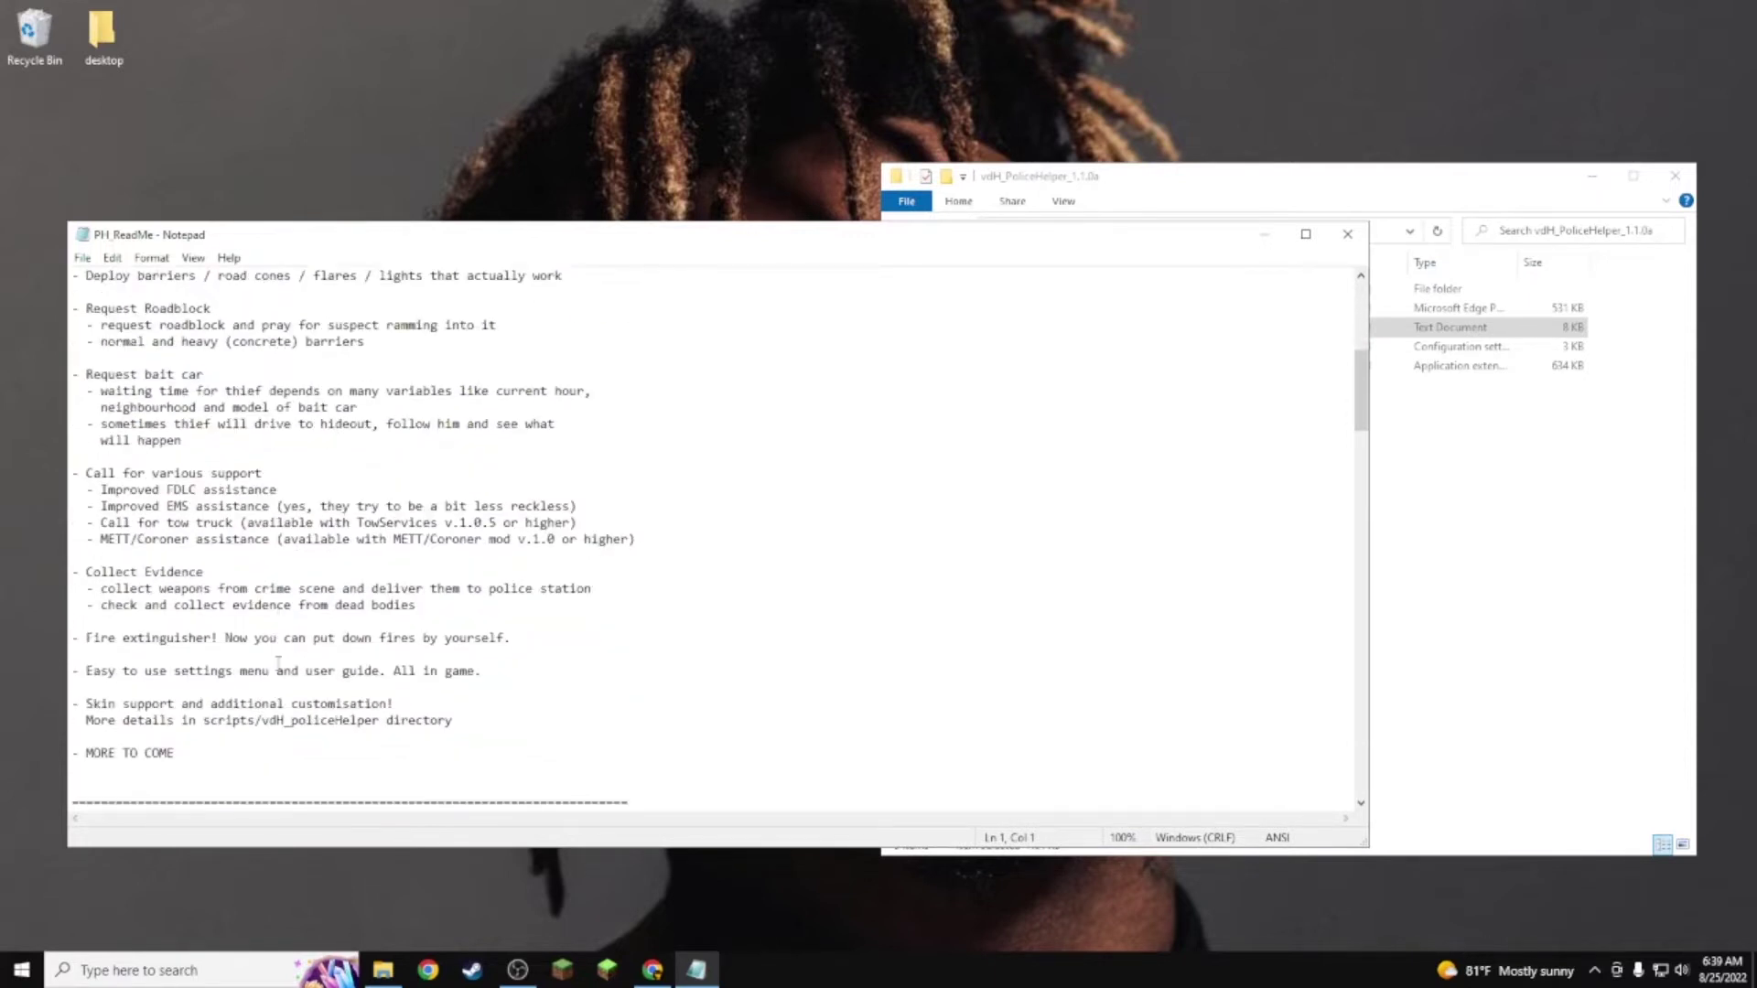
{"action": "scroll", "coordinate": [278, 662], "scroll_direction": "down", "scroll_amount": 6}
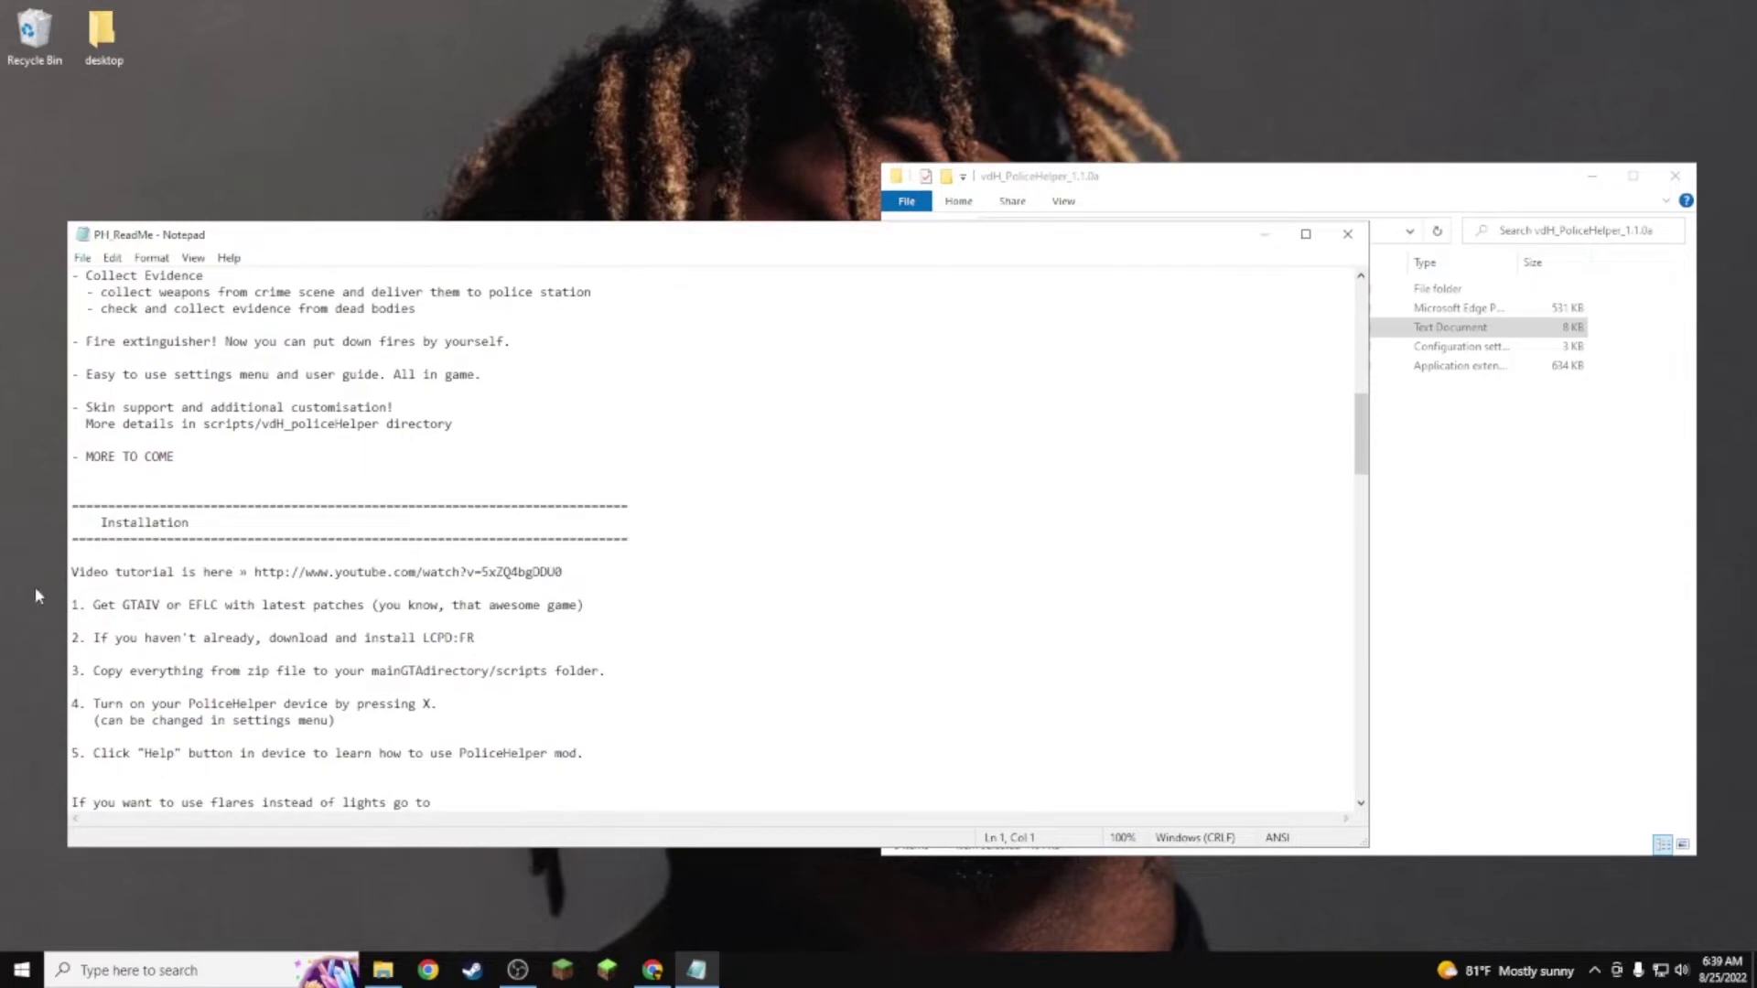
{"action": "scroll", "coordinate": [561, 589], "scroll_direction": "down", "scroll_amount": 4}
{"action": "scroll", "coordinate": [861, 359], "scroll_direction": "up", "scroll_amount": 5}
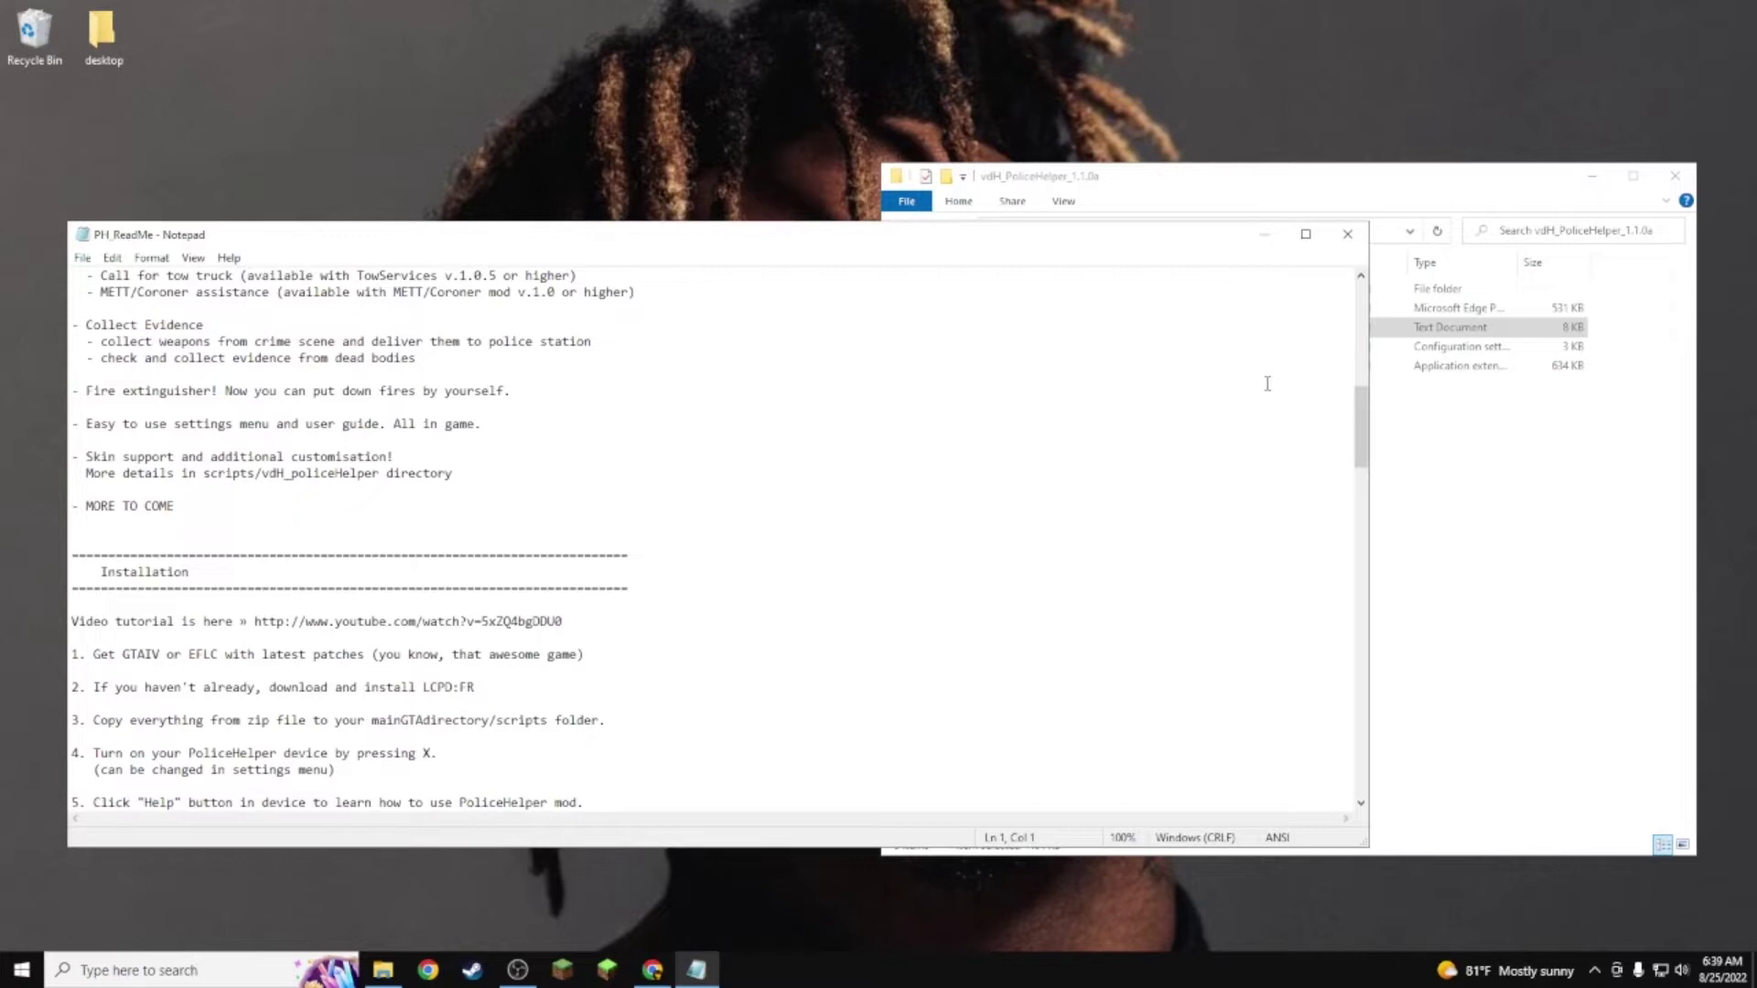
{"action": "left_click", "coordinate": [1346, 233]}
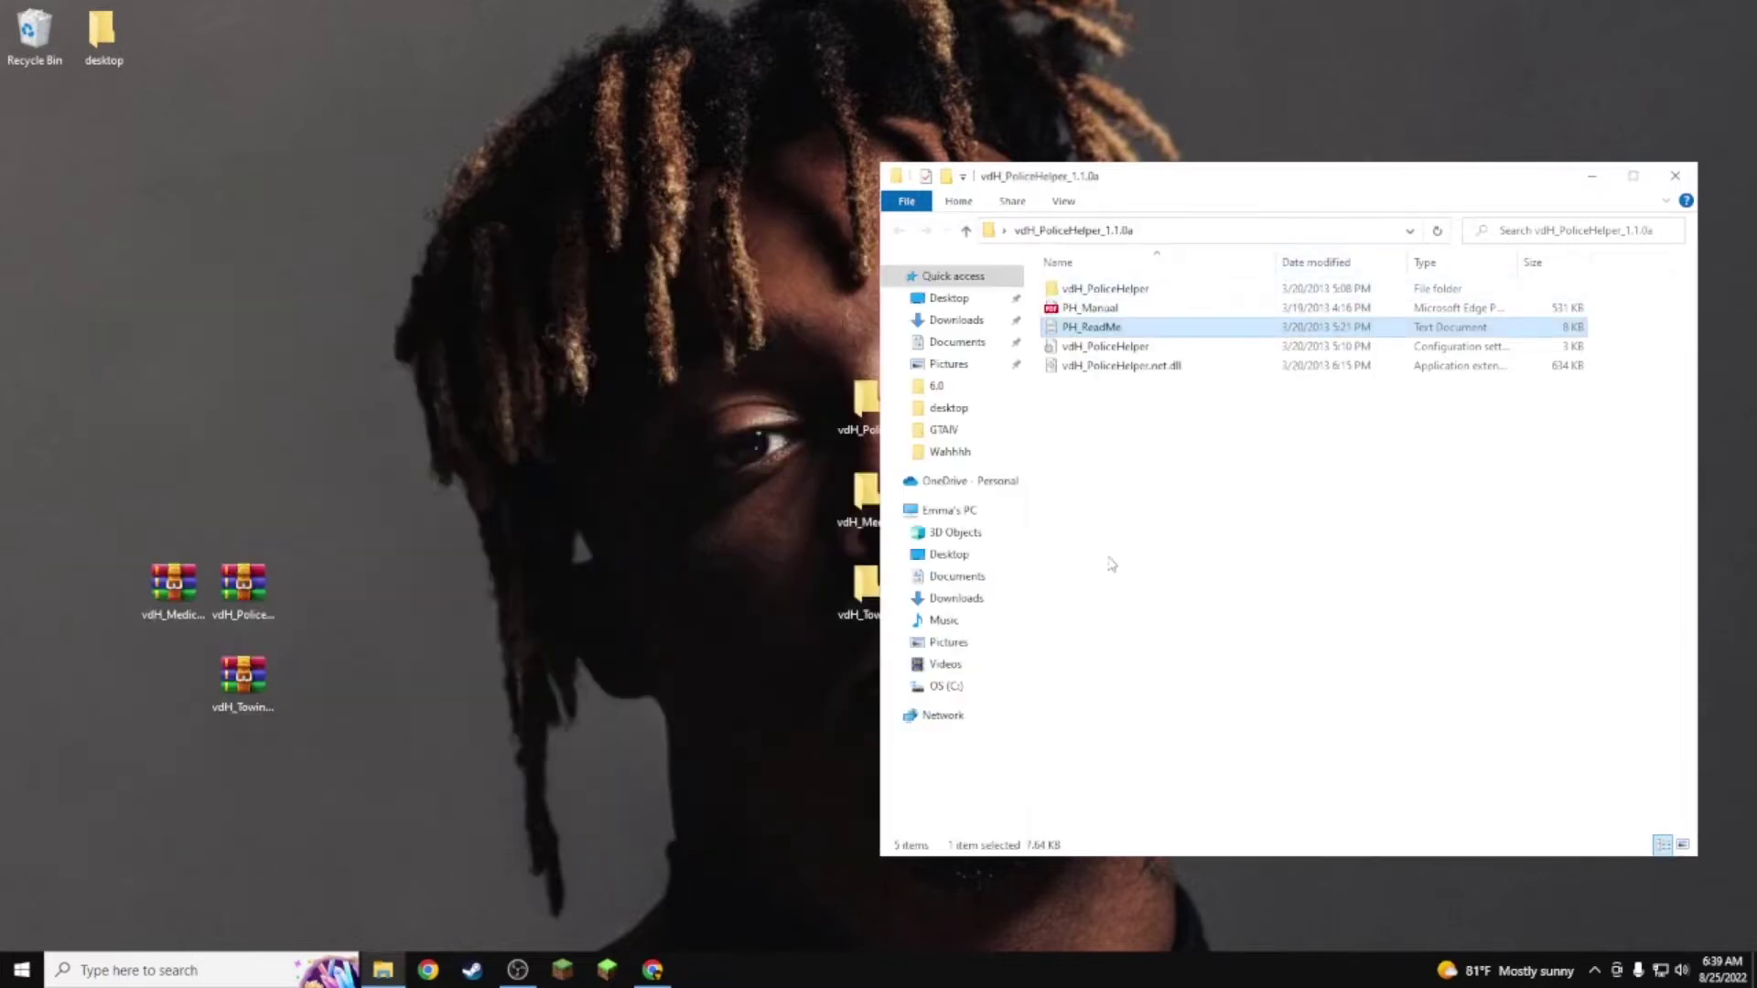
{"action": "double_click", "coordinate": [1144, 289]}
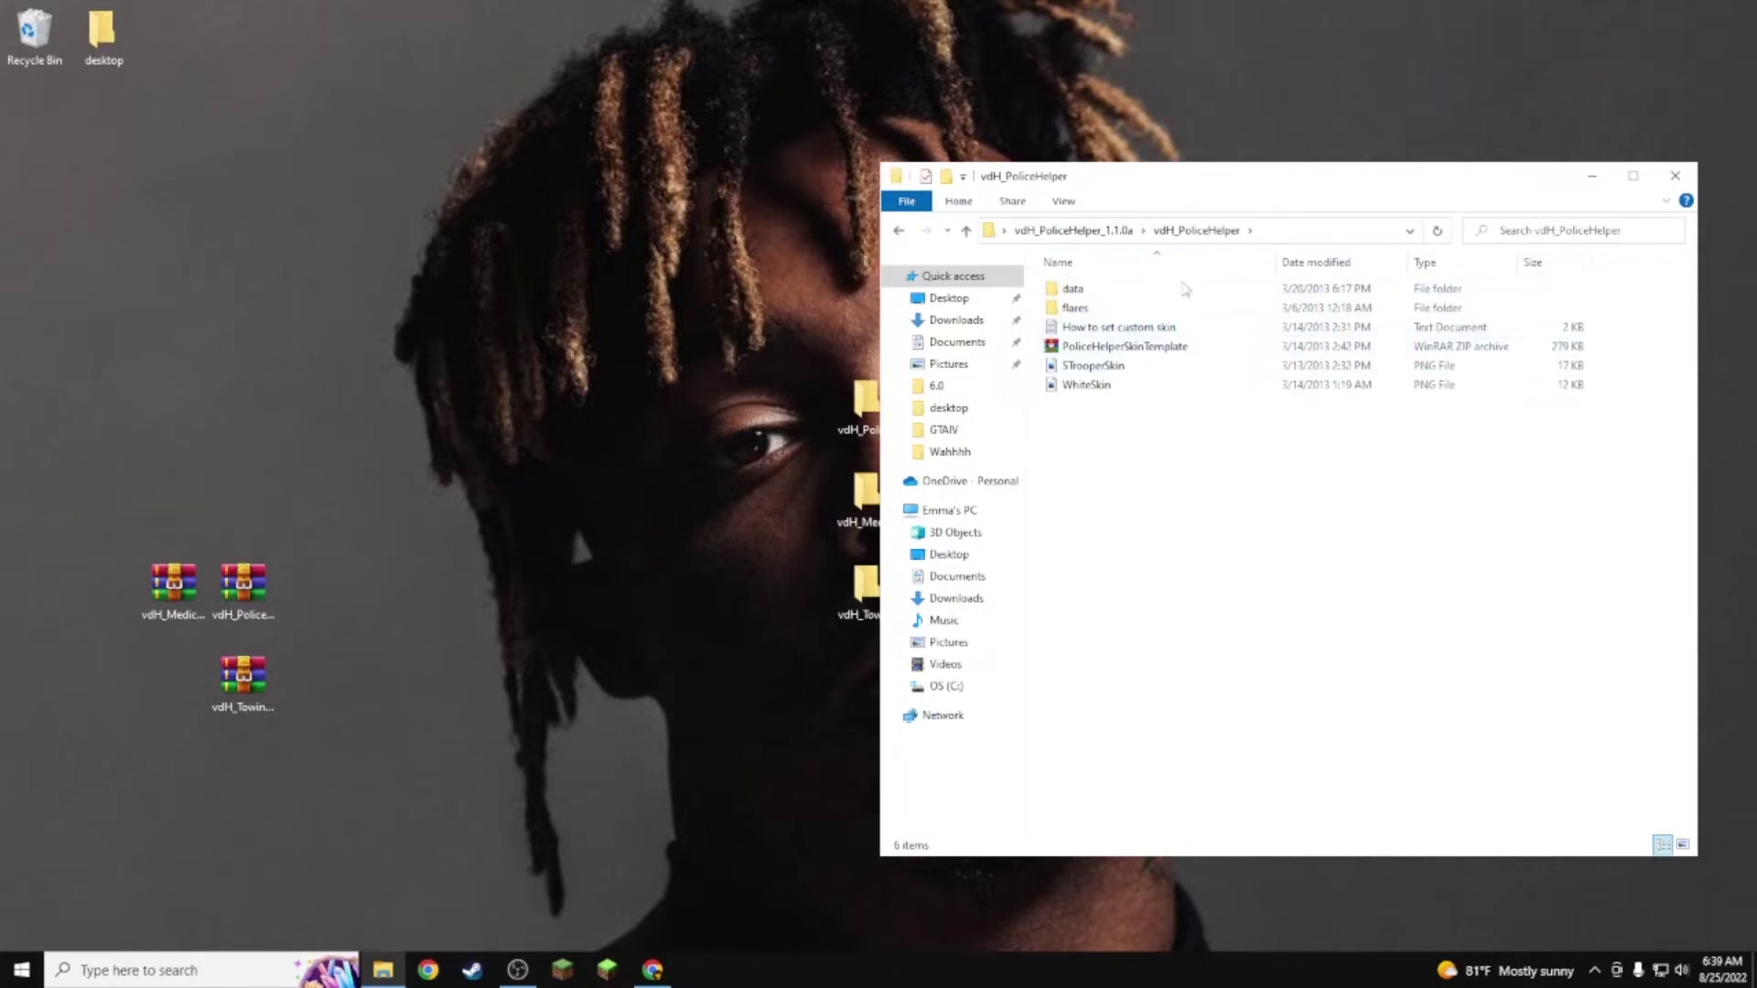
{"action": "left_click", "coordinate": [1061, 231]}
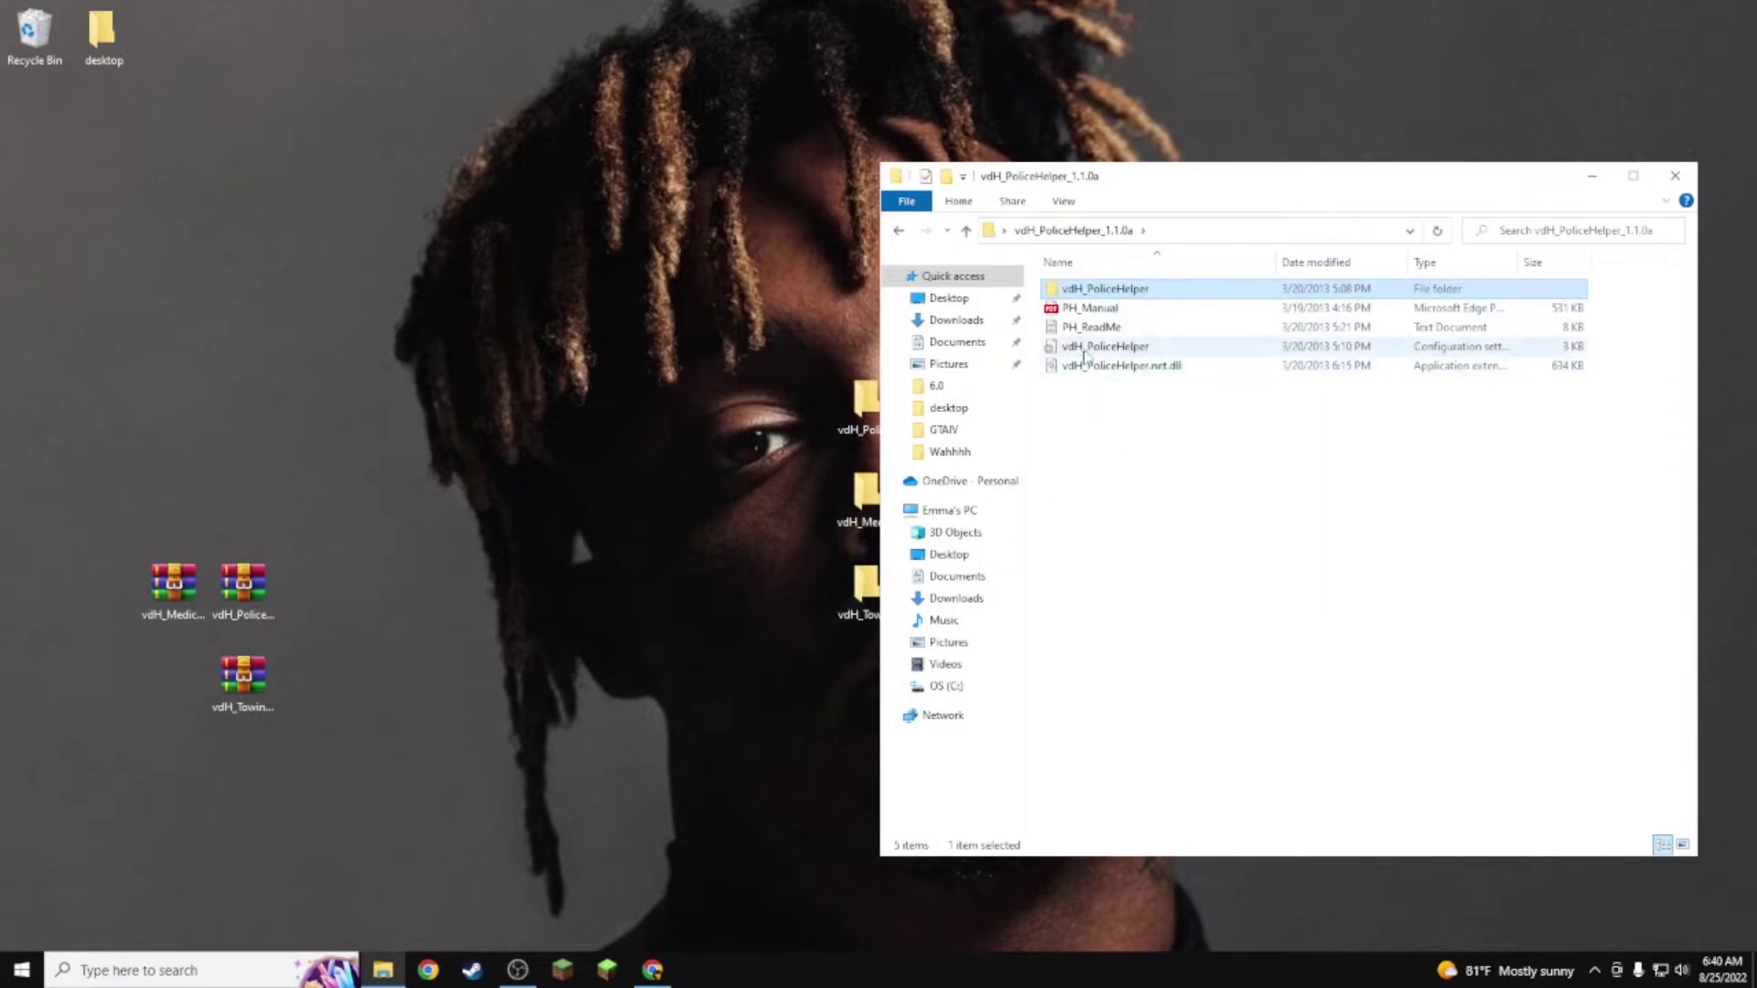
Step: Open vdH_MedicalExaminer_1.0.0, look inside its scripts and Body bag folders, then close its window
{"action": "double_click", "coordinate": [863, 499]}
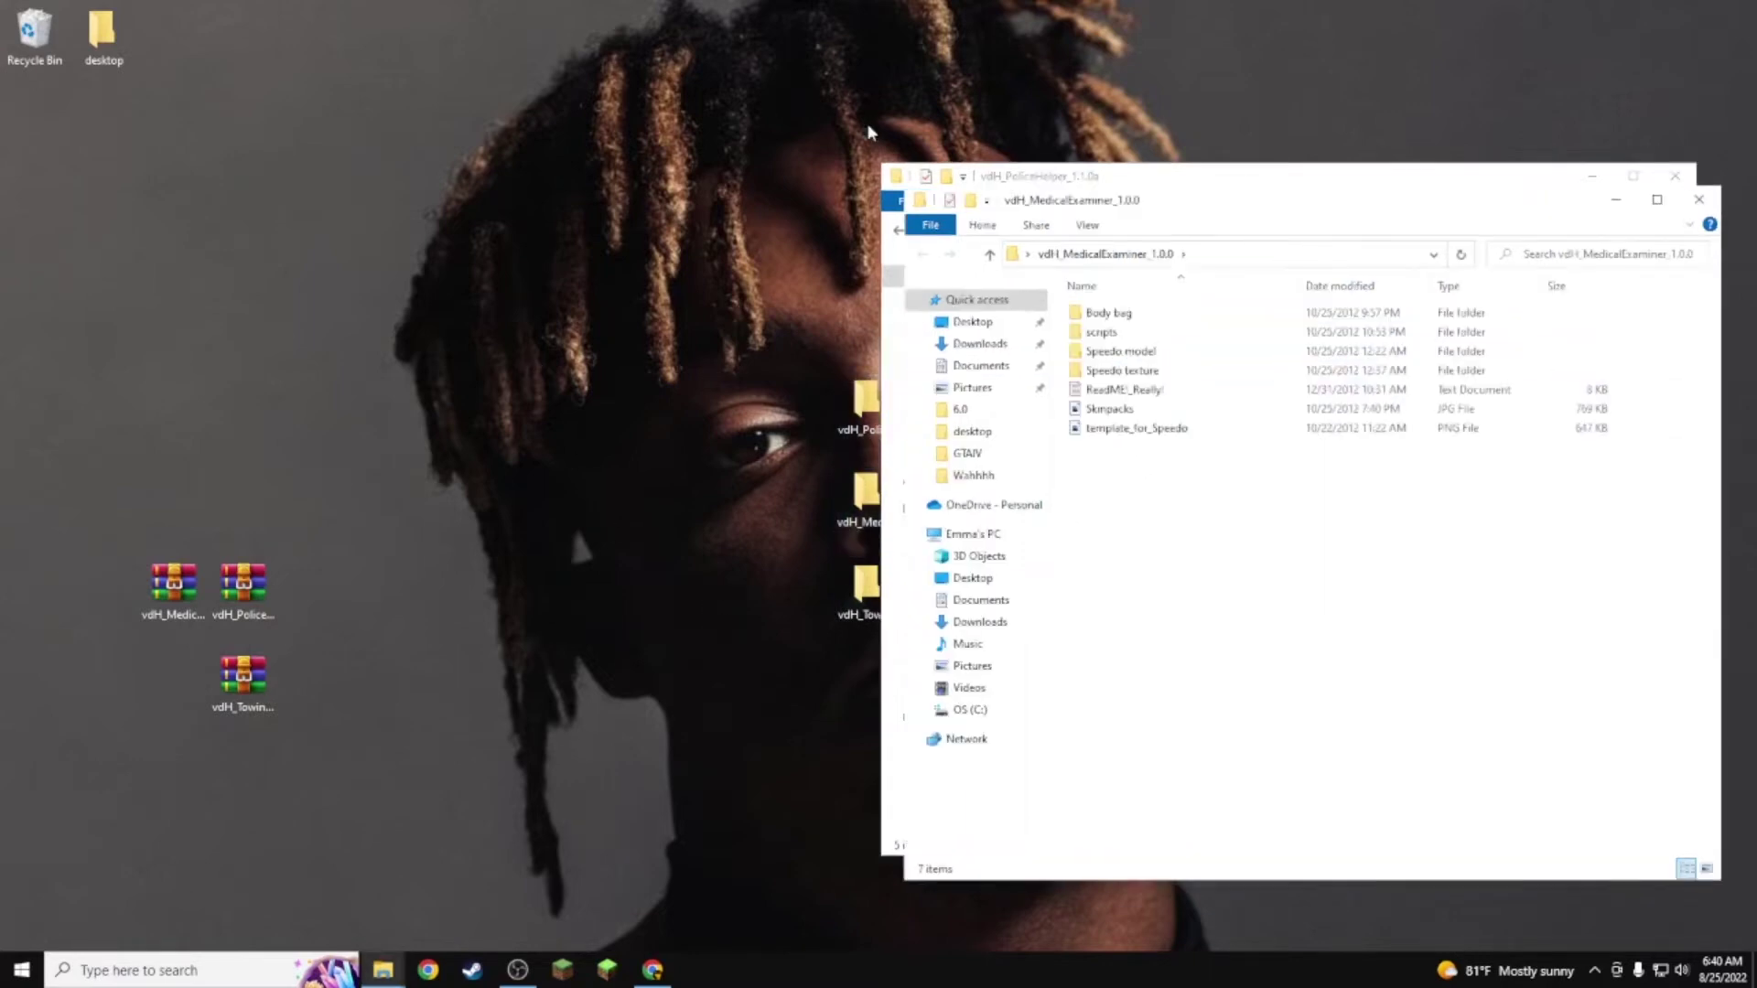
{"action": "double_click", "coordinate": [1190, 332]}
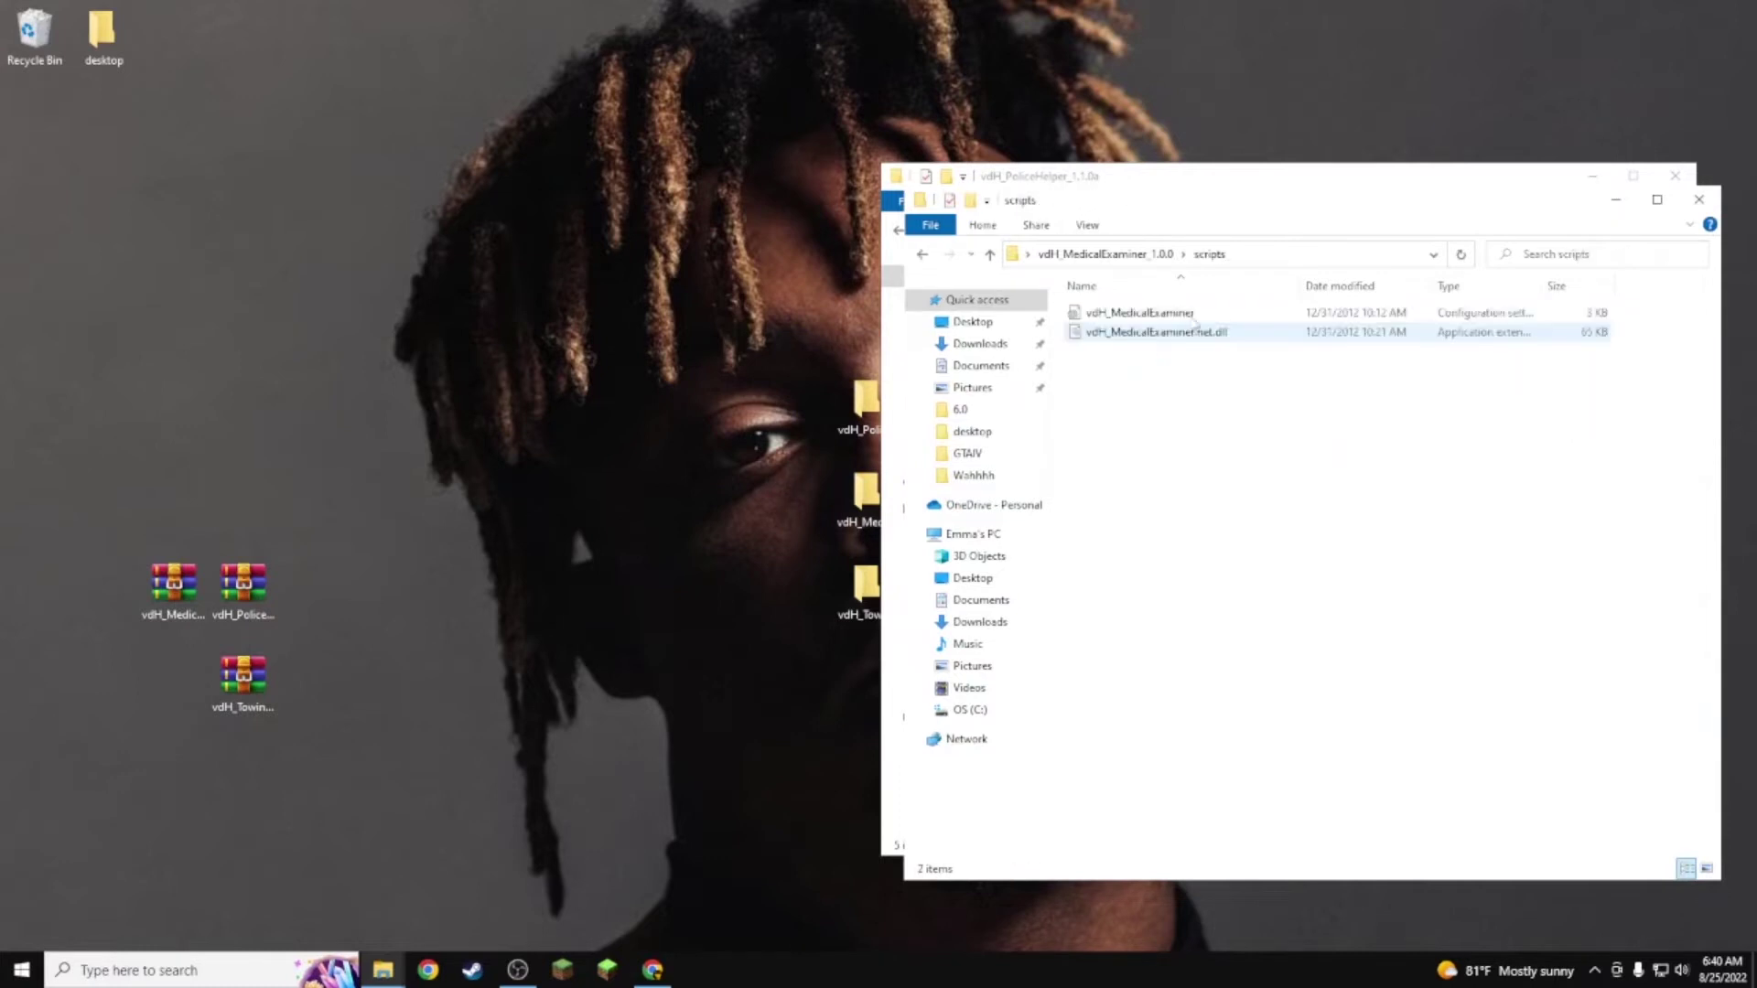
{"action": "left_click", "coordinate": [922, 260]}
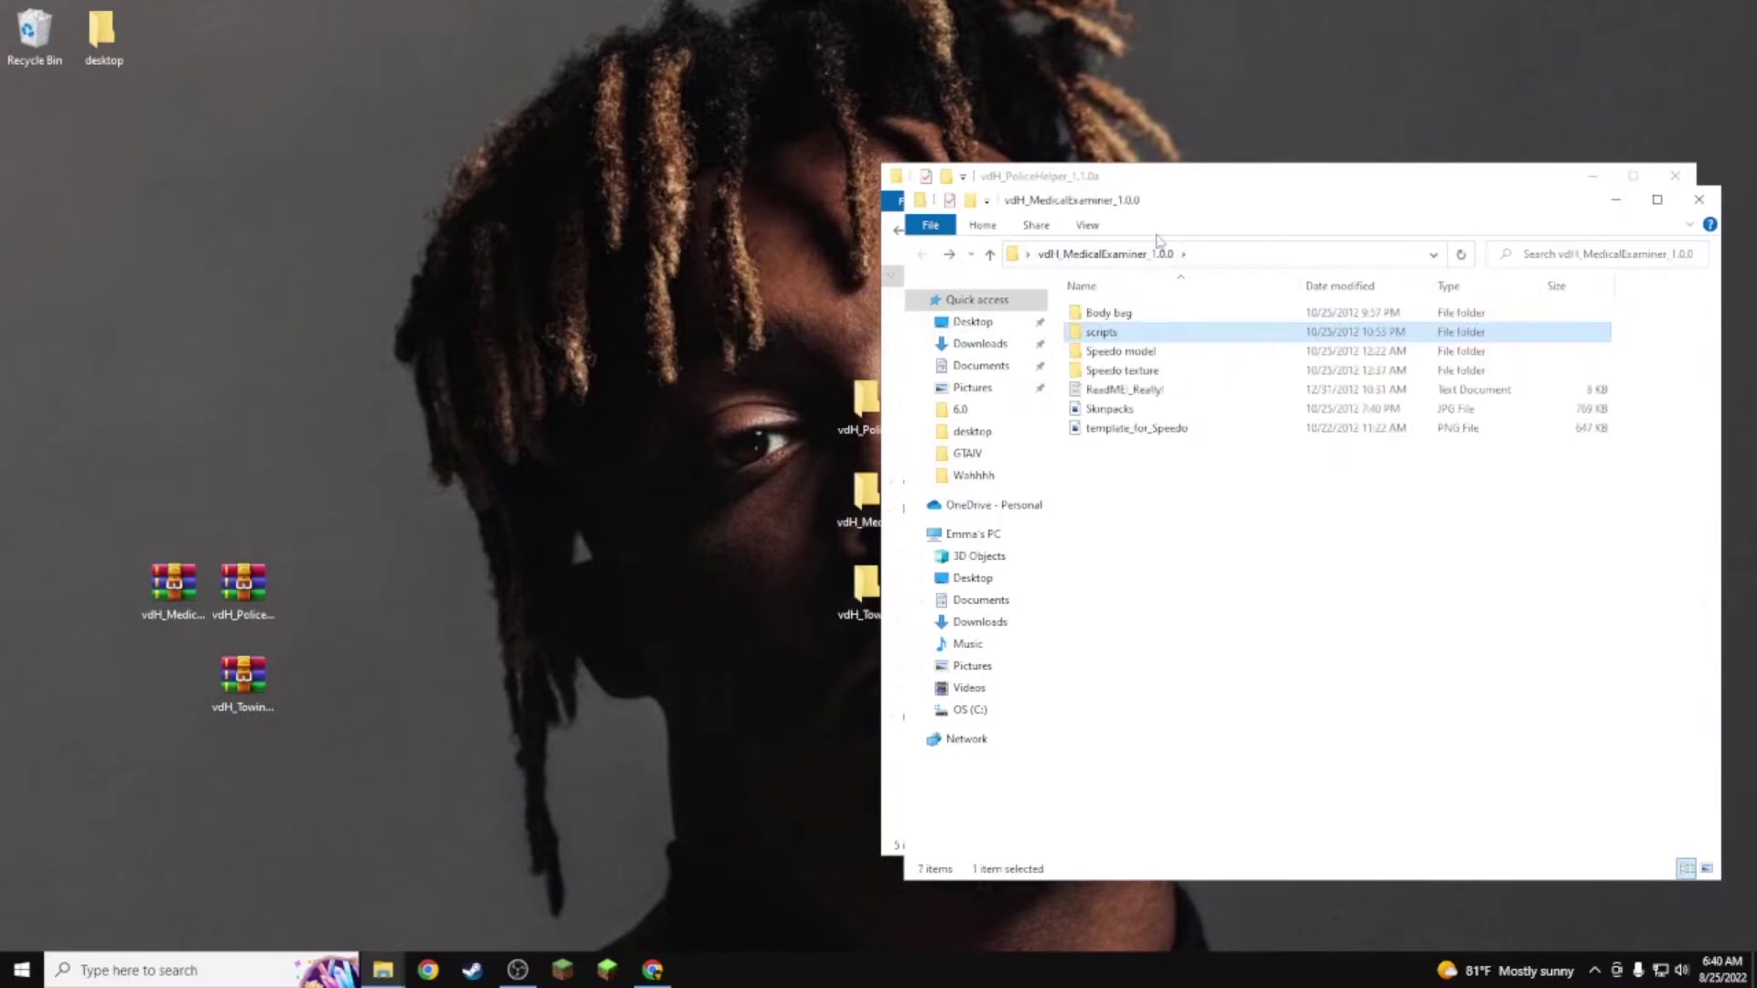
{"action": "left_click_drag", "start_coordinate": [1217, 223], "coordinate": [315, 205]}
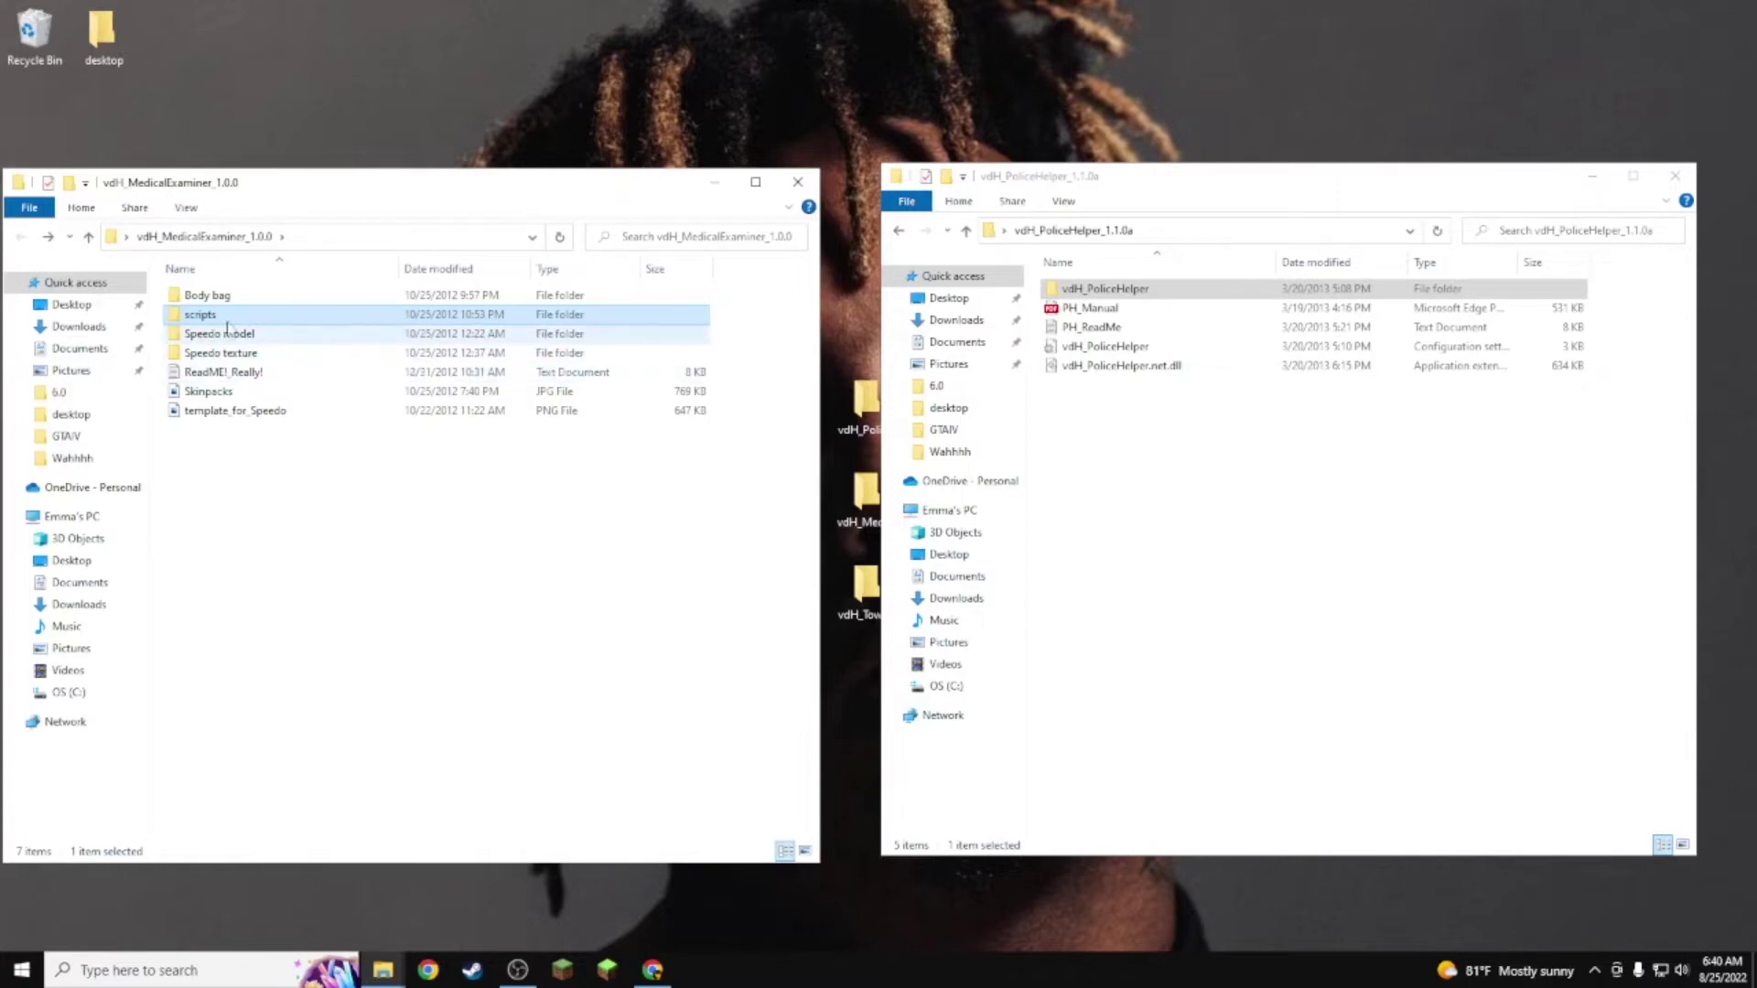
{"action": "double_click", "coordinate": [240, 296]}
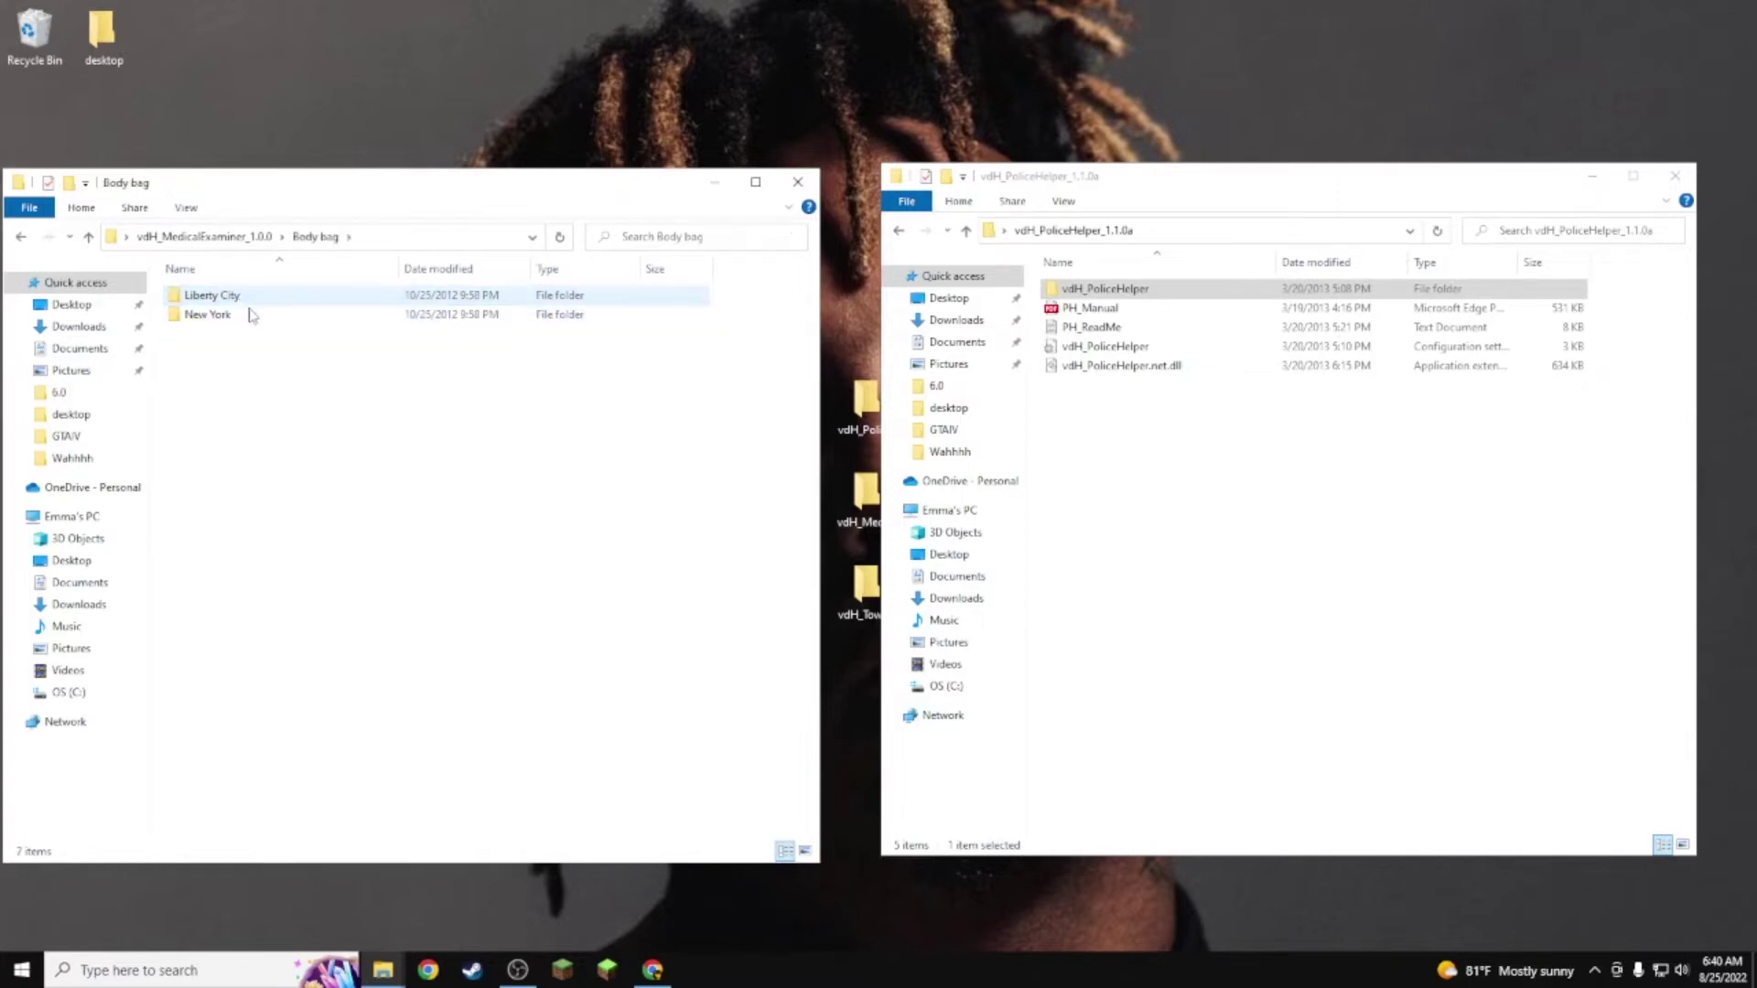
{"action": "left_click", "coordinate": [17, 241]}
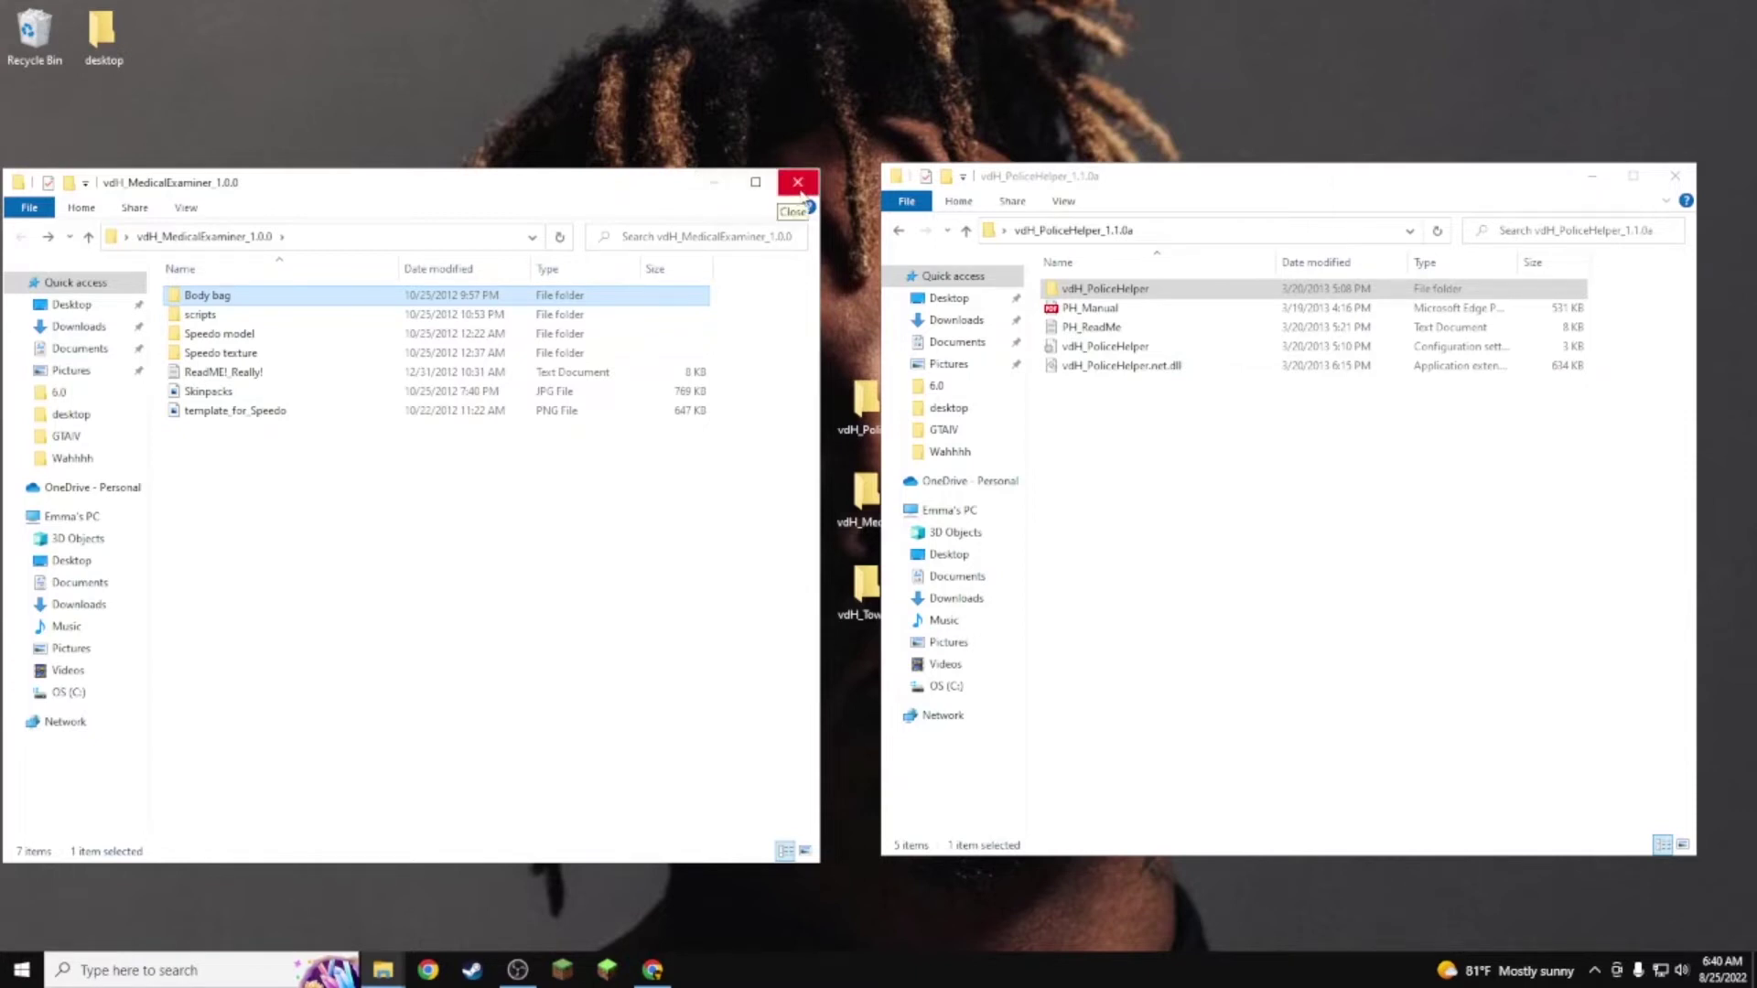
{"action": "left_click", "coordinate": [796, 182]}
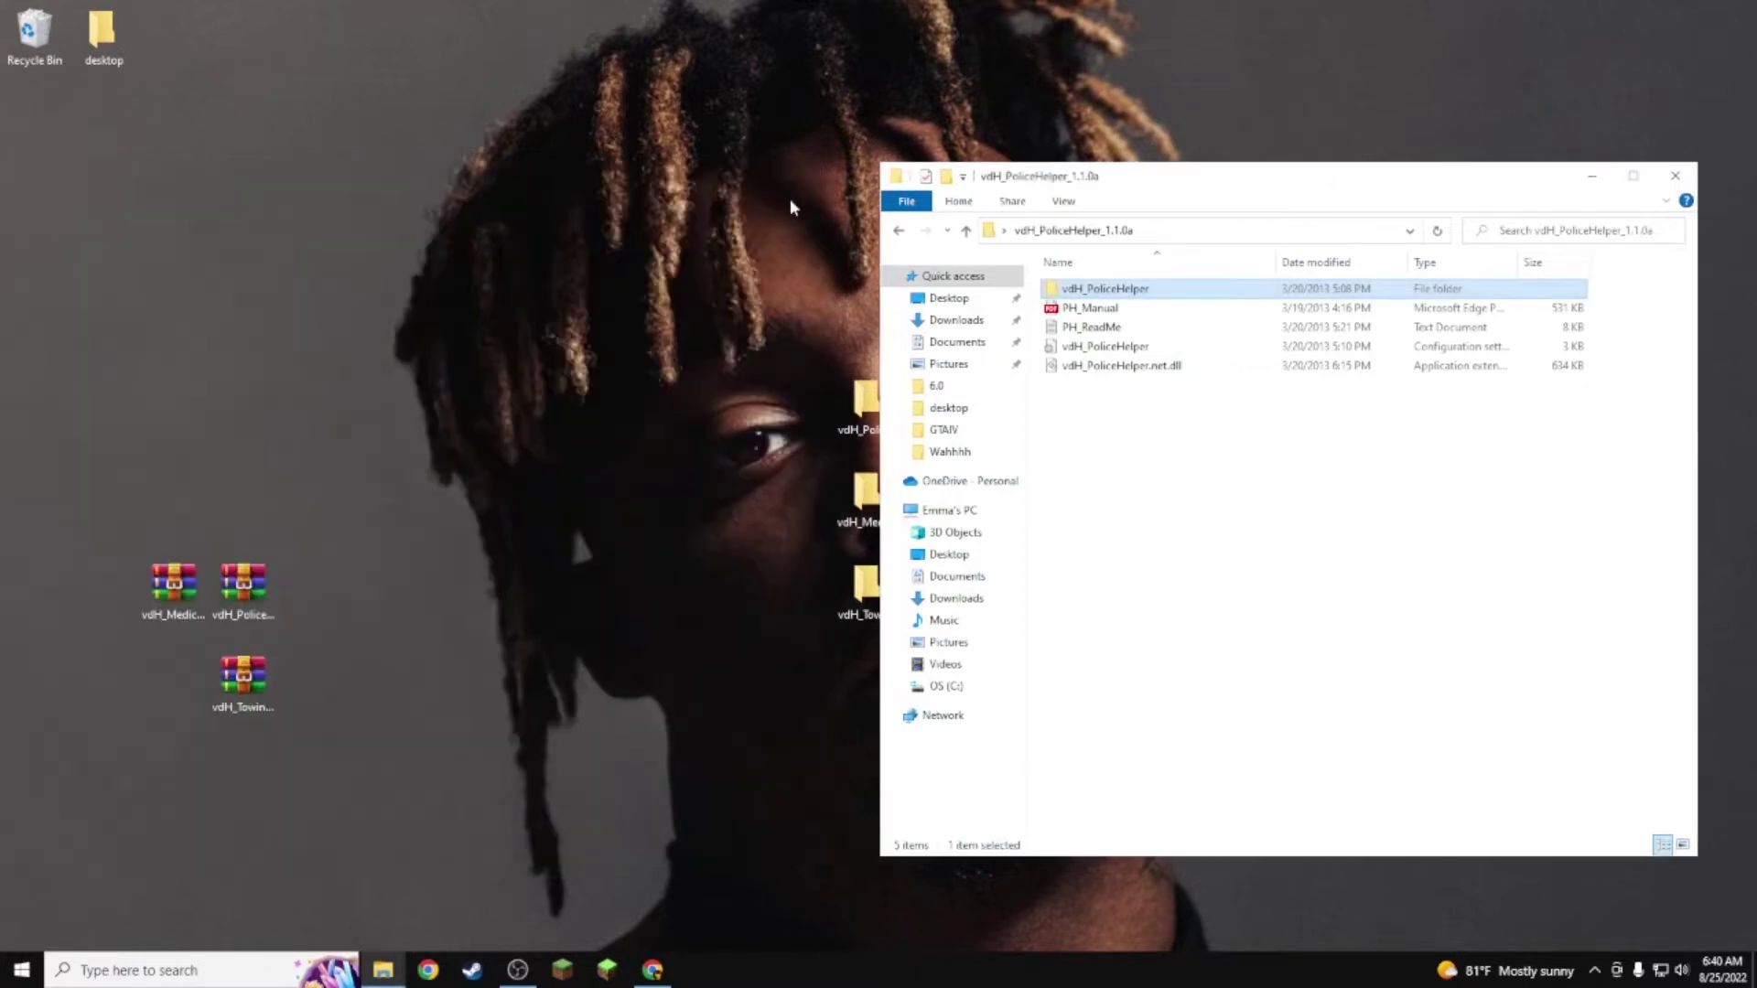
Step: Open the GTAIV folder in a new window and navigate to Wahhhh\scripts
{"action": "right_click", "coordinate": [948, 438]}
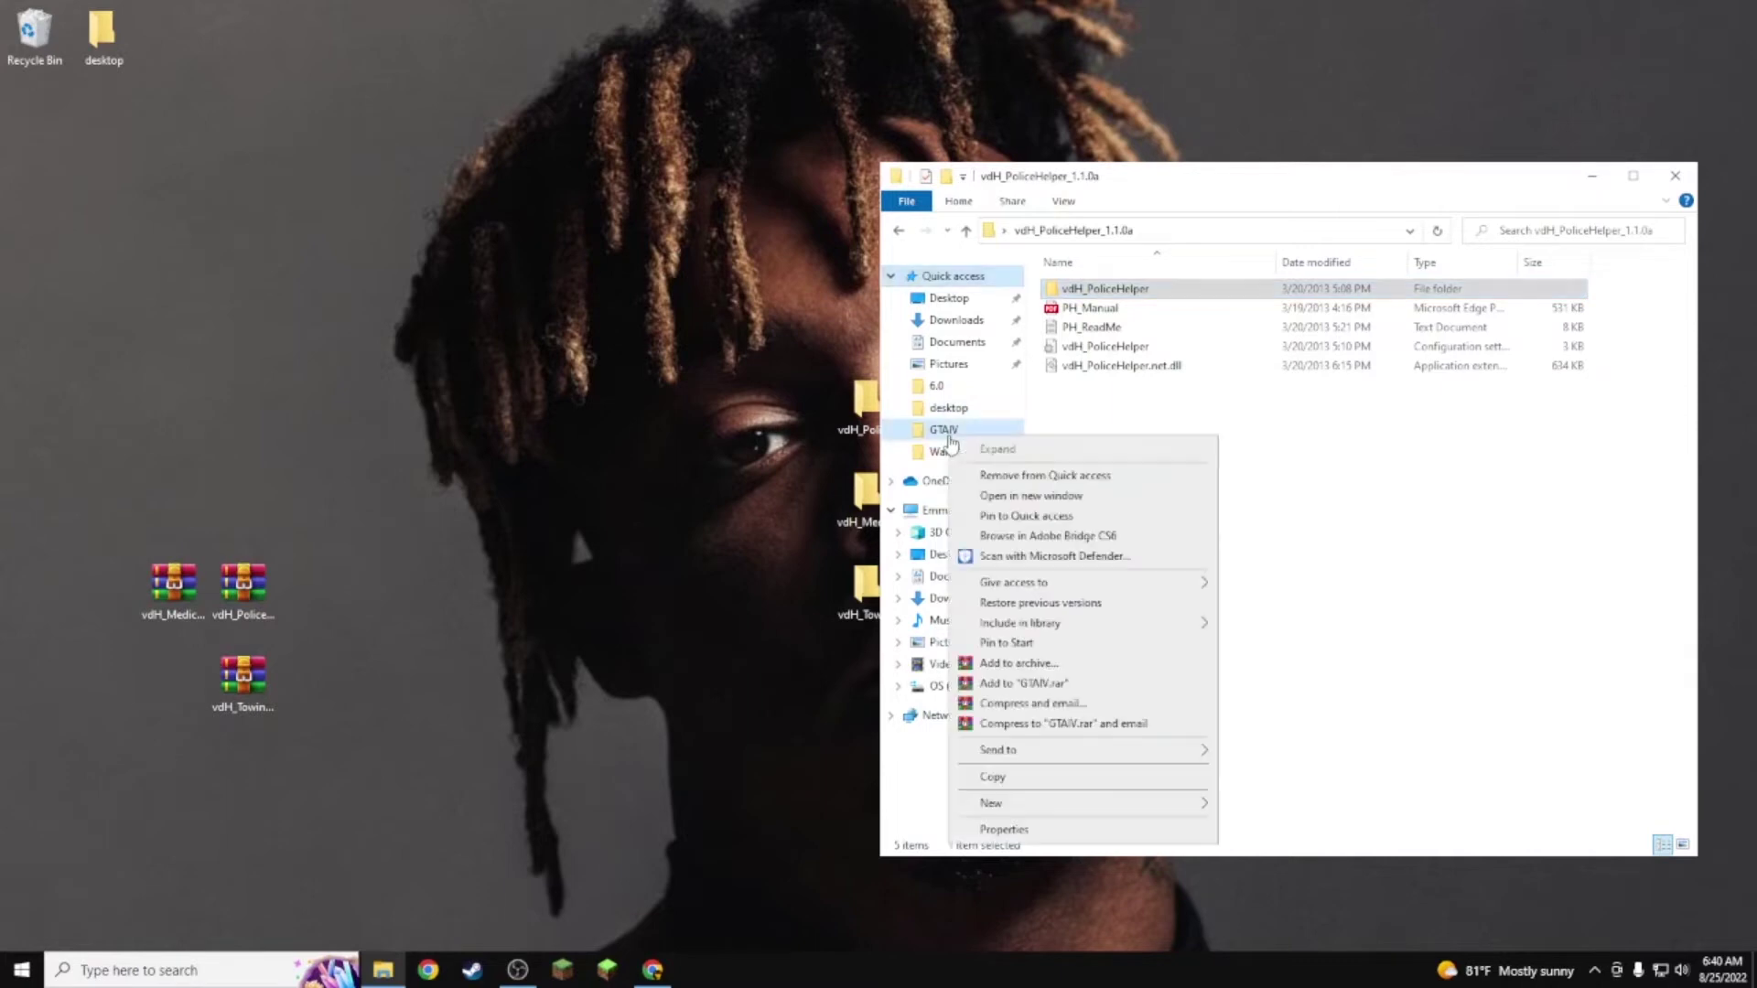
{"action": "left_click", "coordinate": [1030, 495]}
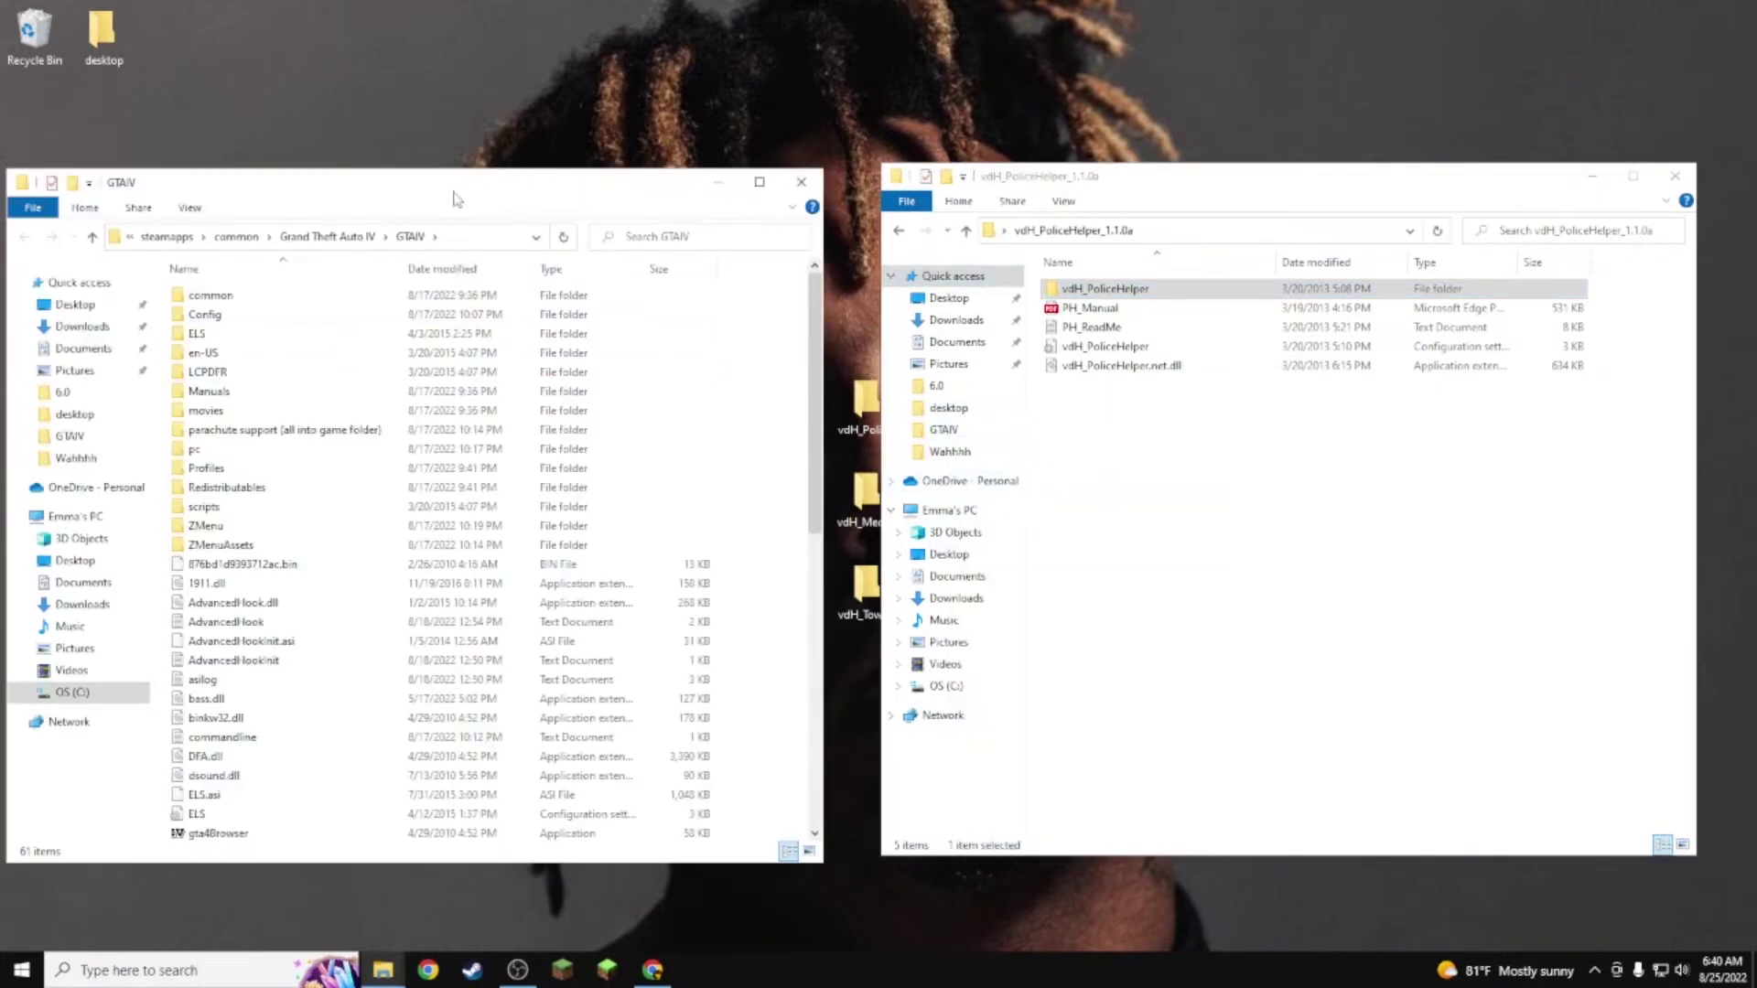
{"action": "left_click_drag", "start_coordinate": [456, 200], "coordinate": [517, 190]}
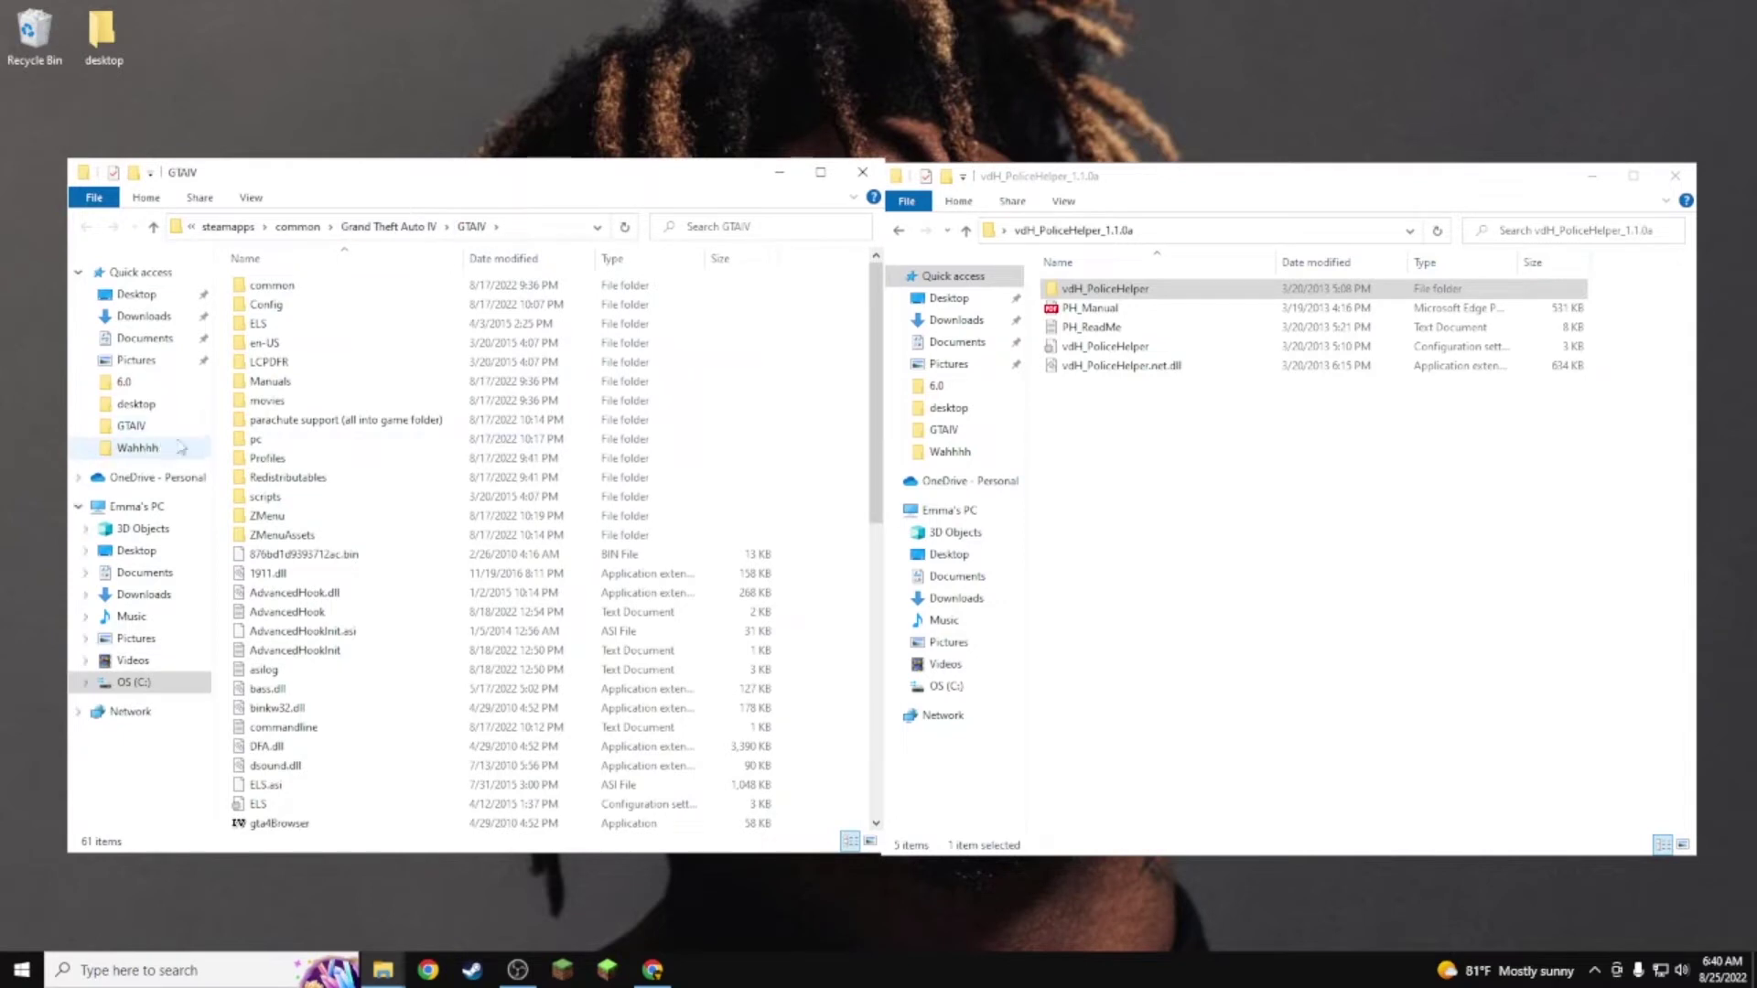
{"action": "left_click", "coordinate": [137, 450]}
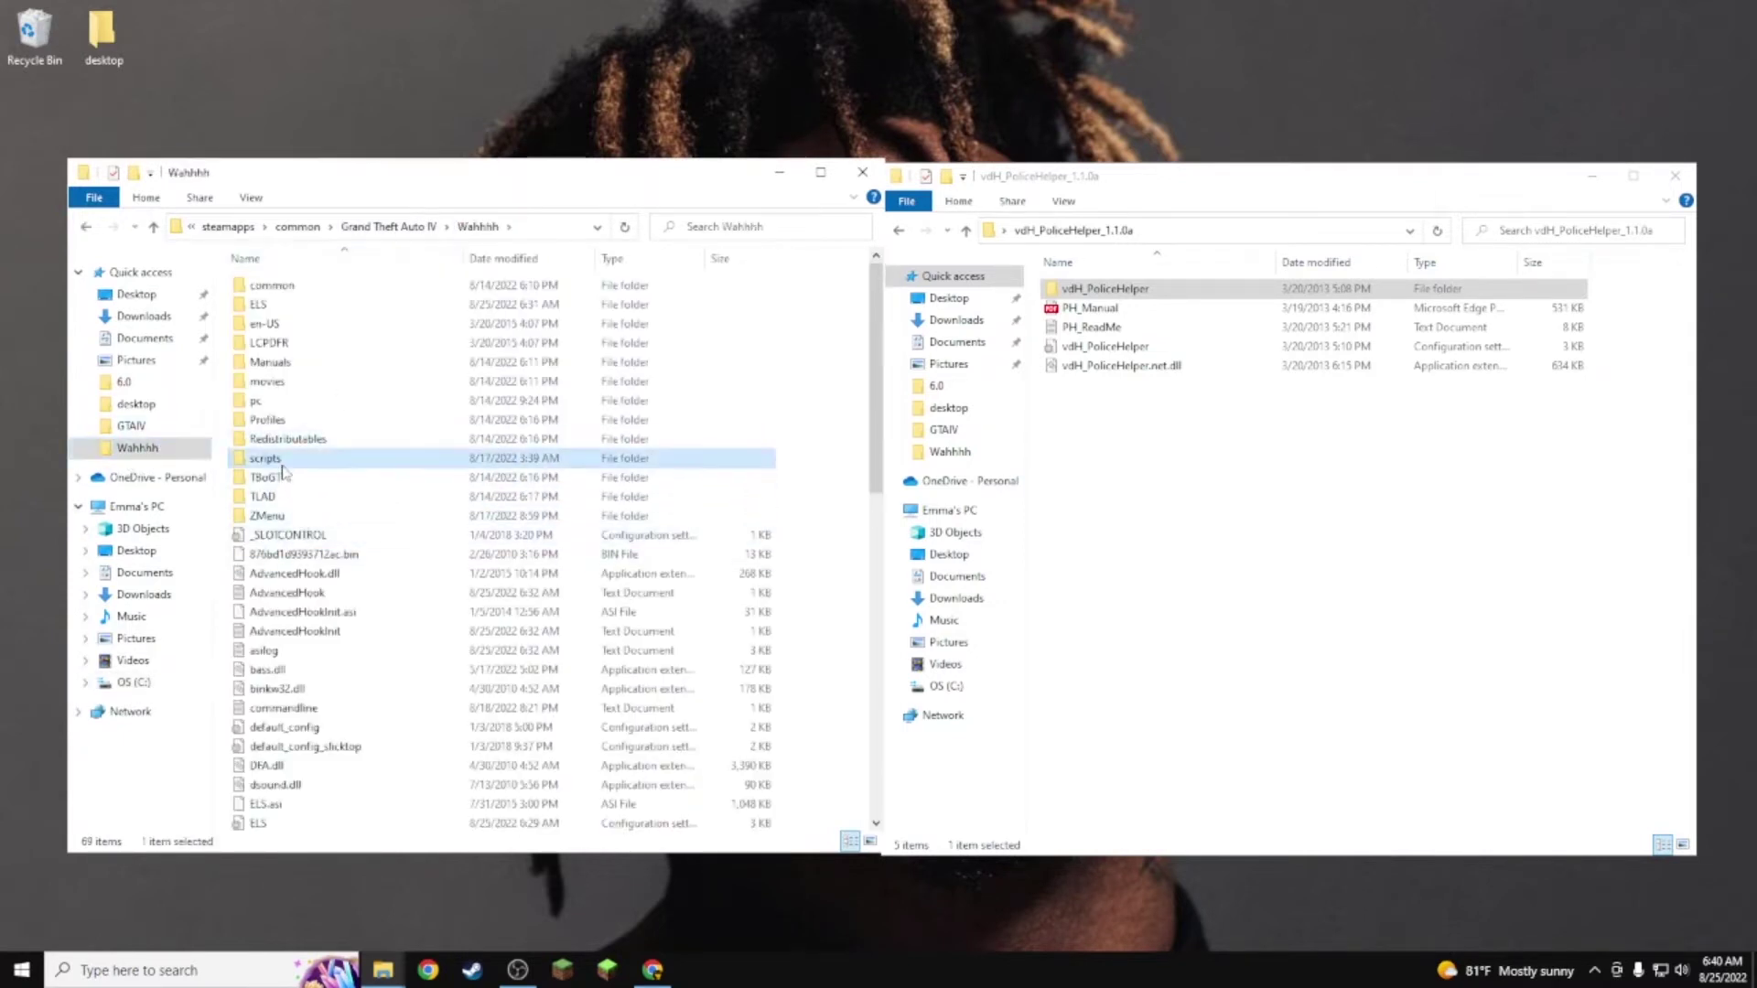
{"action": "double_click", "coordinate": [278, 459]}
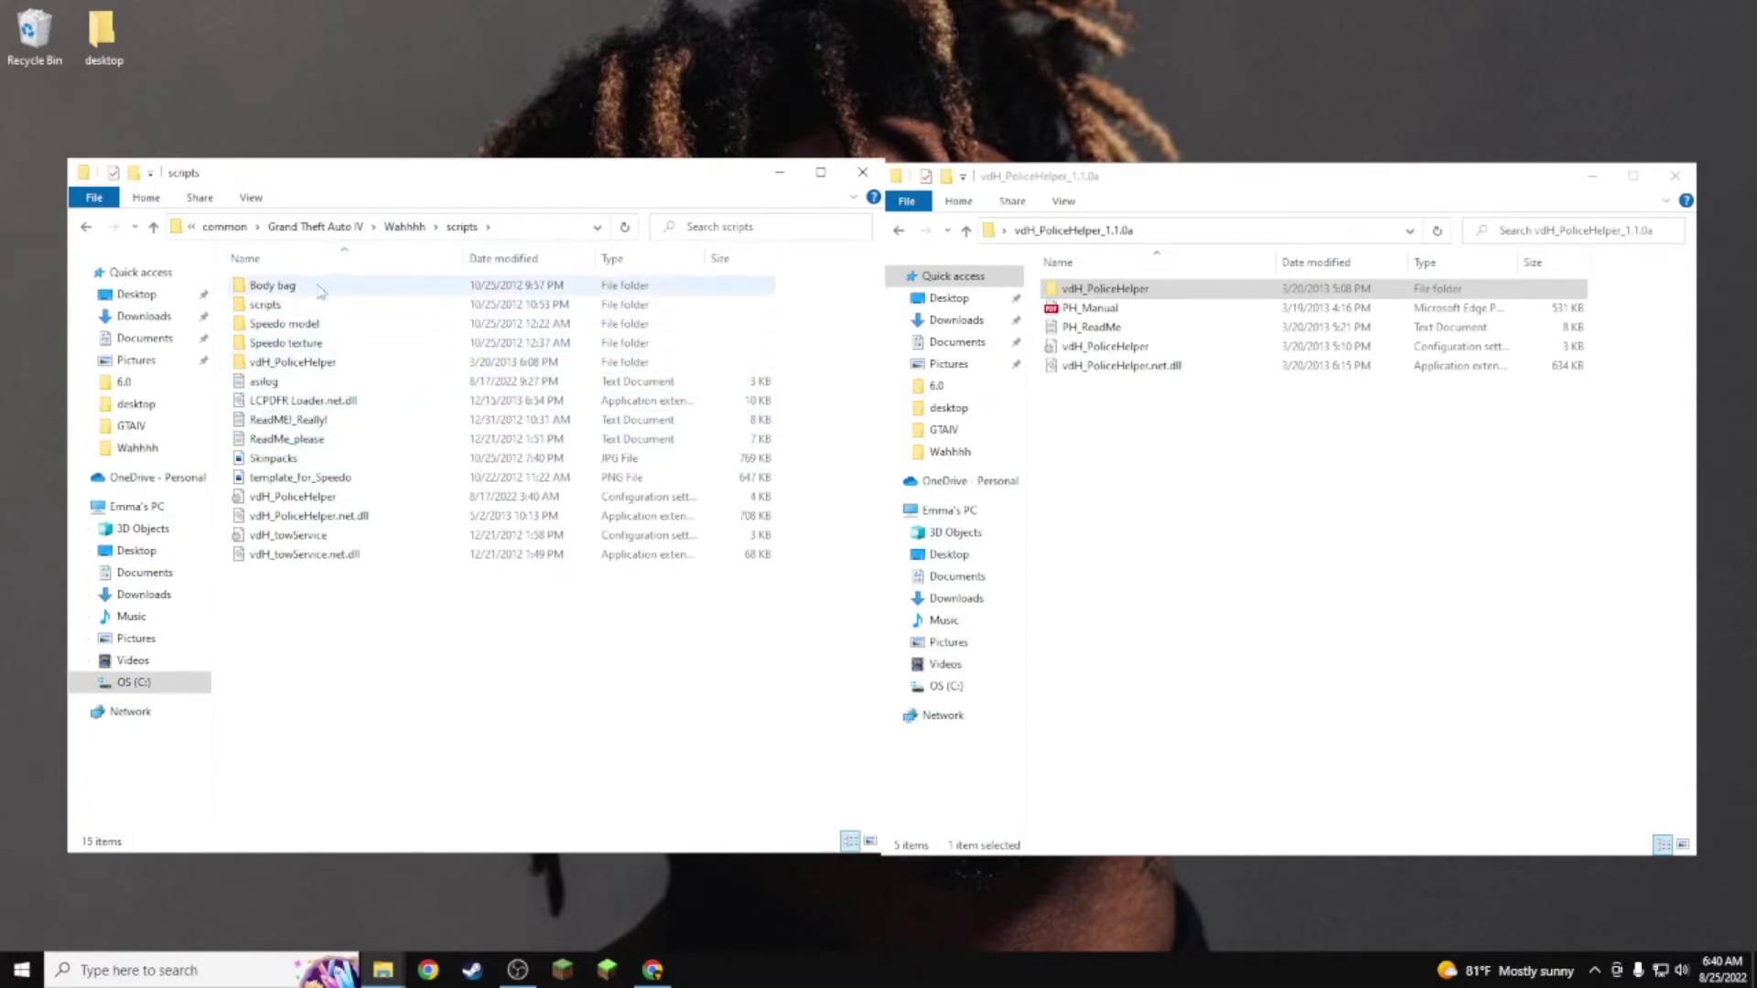
Step: Move all five vdH_PoliceHelper items into the scripts folder, replacing same-named files
{"action": "left_click", "coordinate": [1080, 430]}
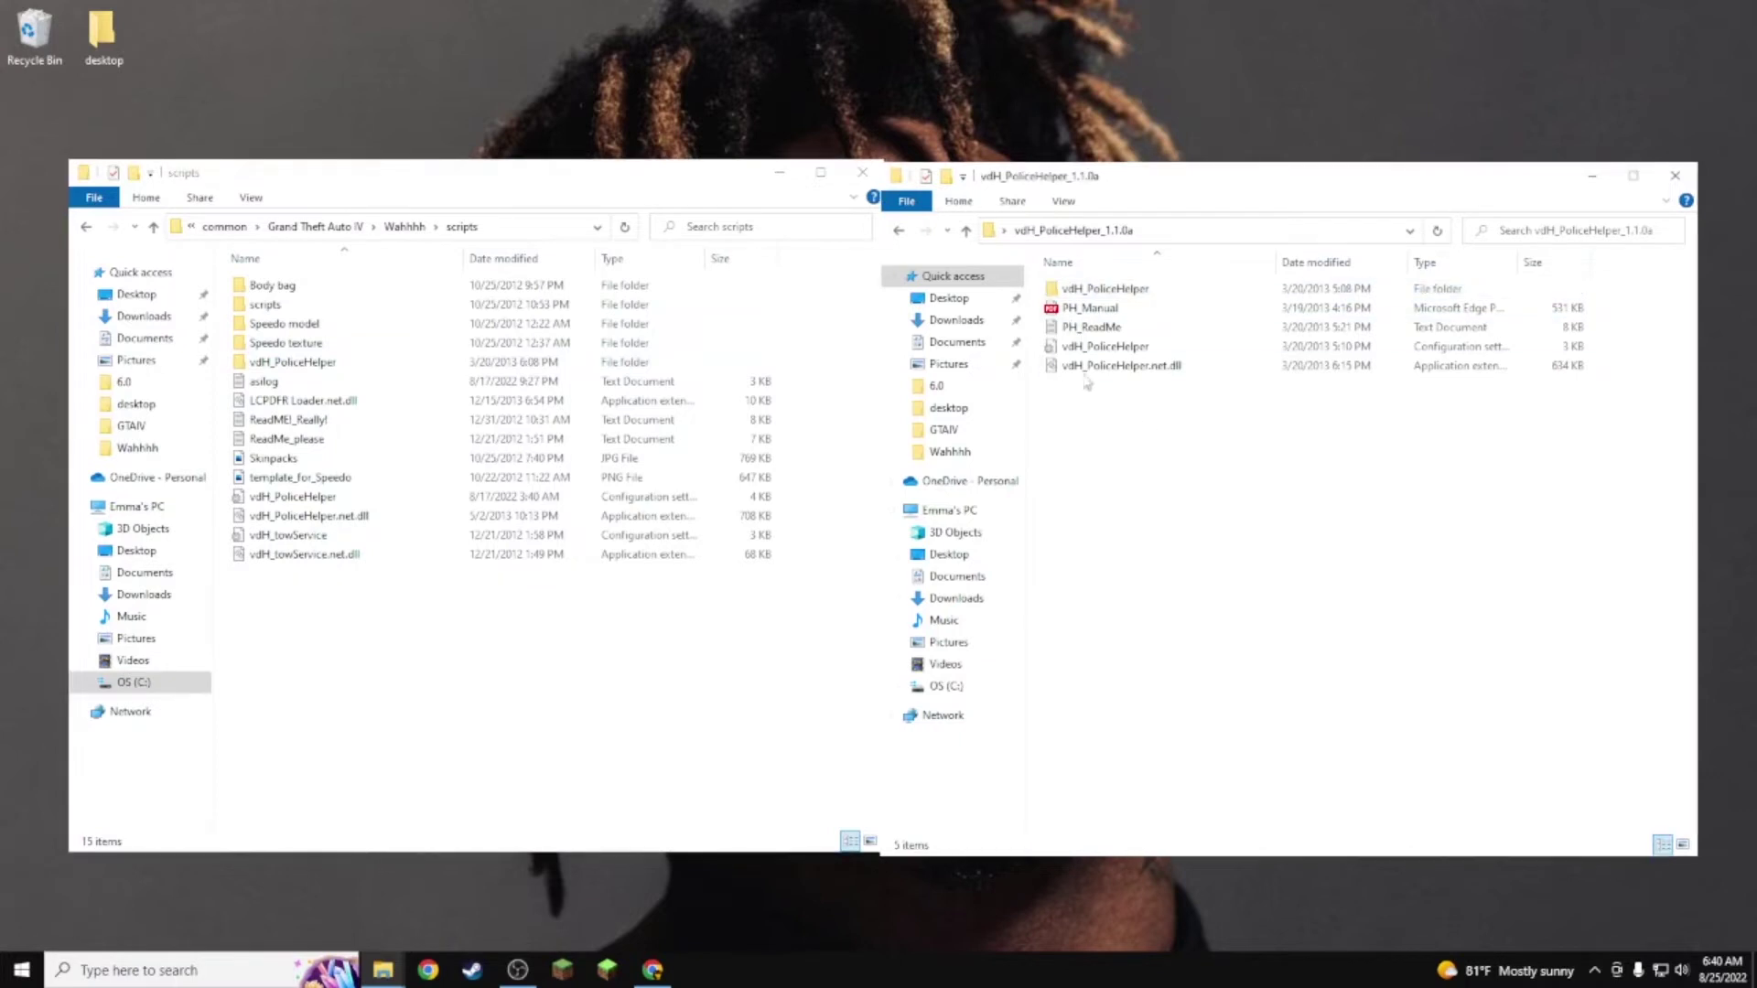
{"action": "left_click_drag", "start_coordinate": [1178, 444], "coordinate": [1143, 270]}
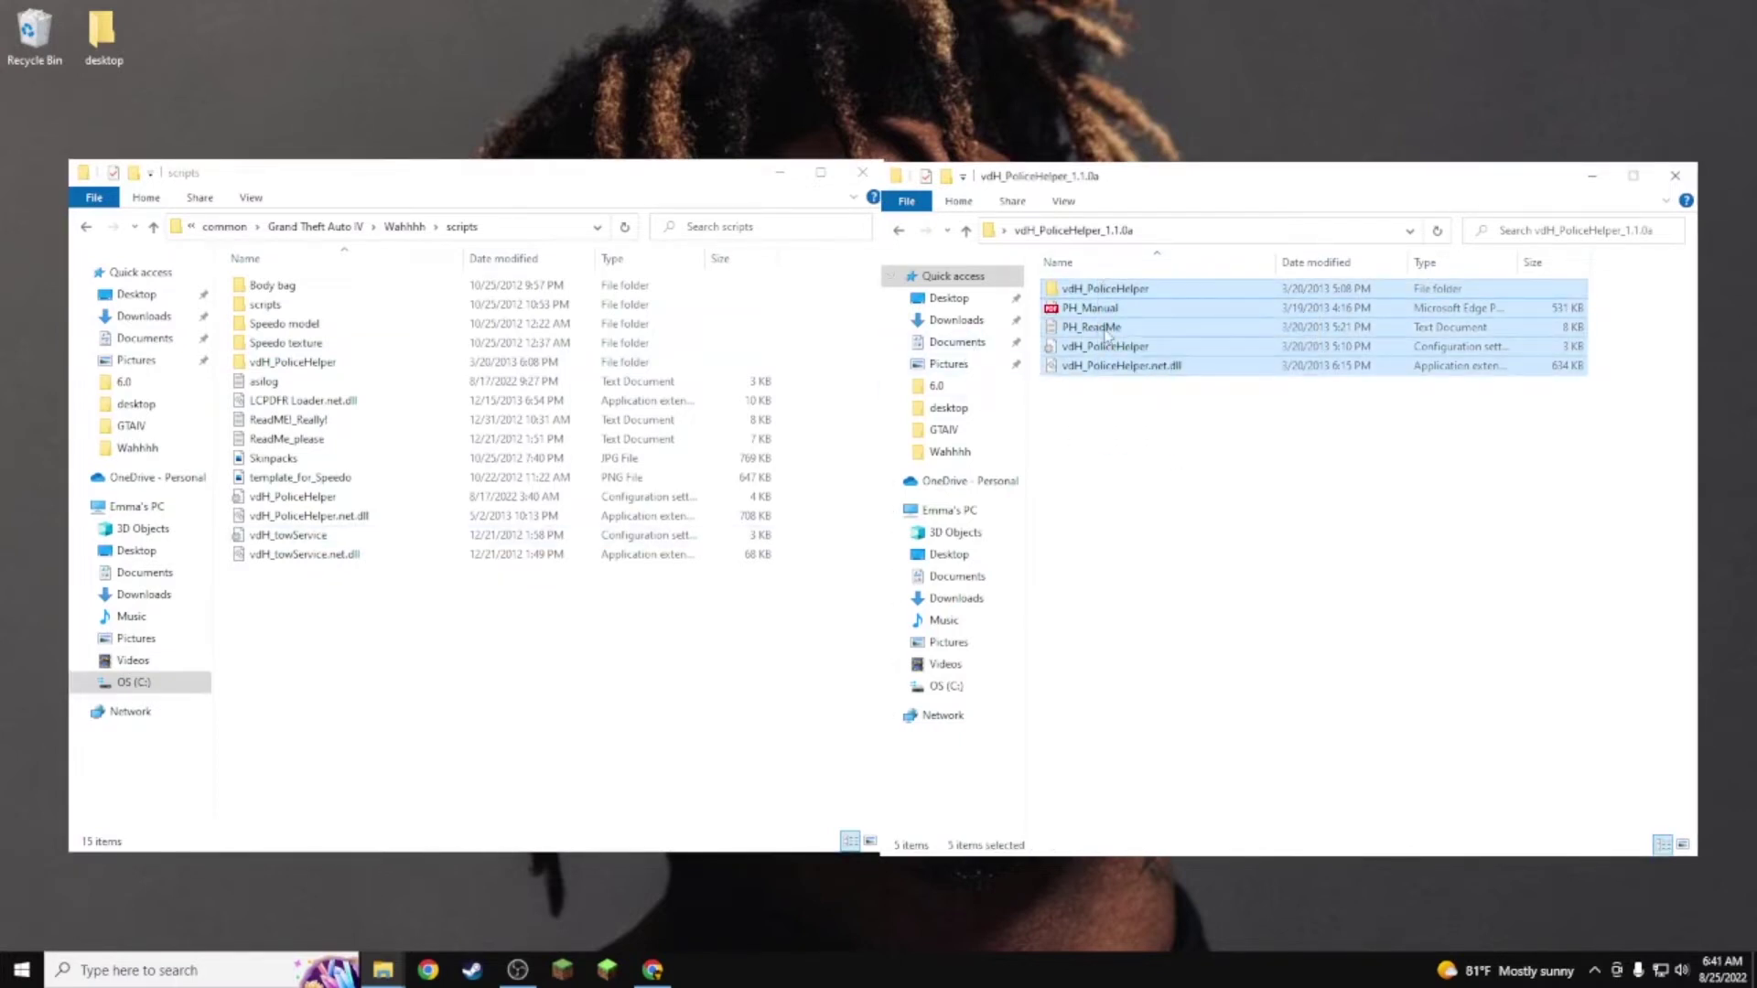
{"action": "left_click", "coordinate": [1109, 327]}
{"action": "left_click", "coordinate": [1112, 311]}
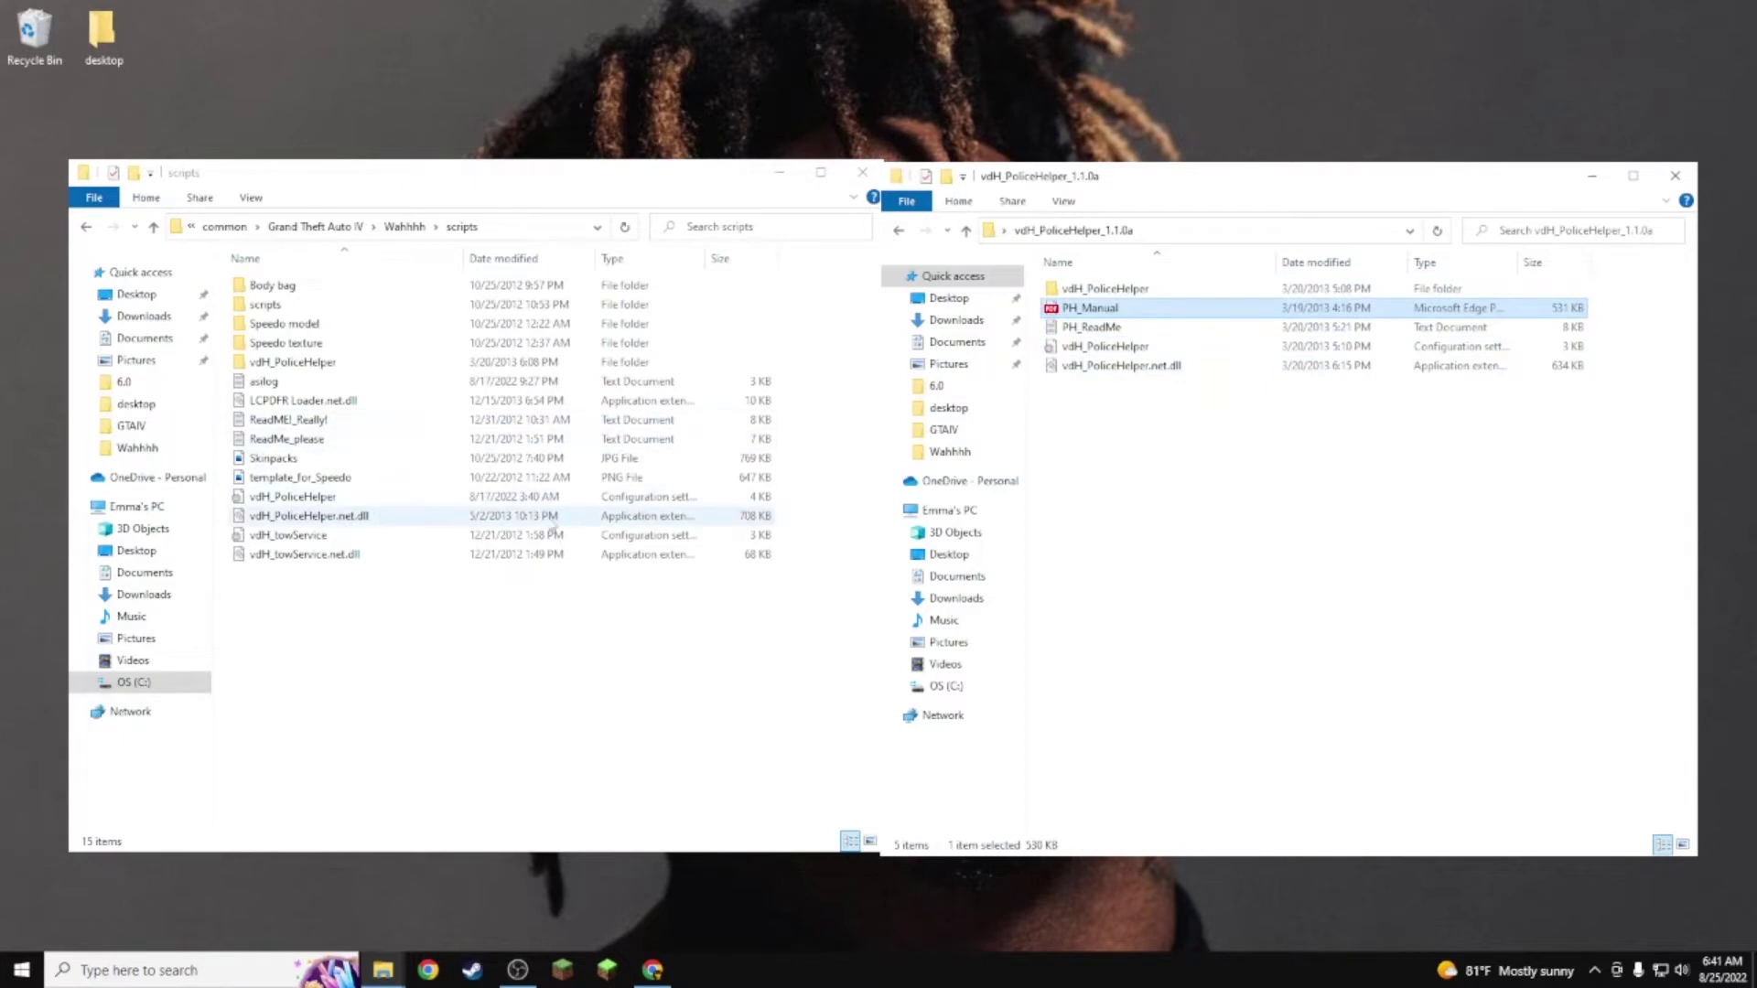
{"action": "left_click_drag", "start_coordinate": [1085, 464], "coordinate": [1109, 240]}
{"action": "left_click_drag", "start_coordinate": [1109, 289], "coordinate": [678, 659]}
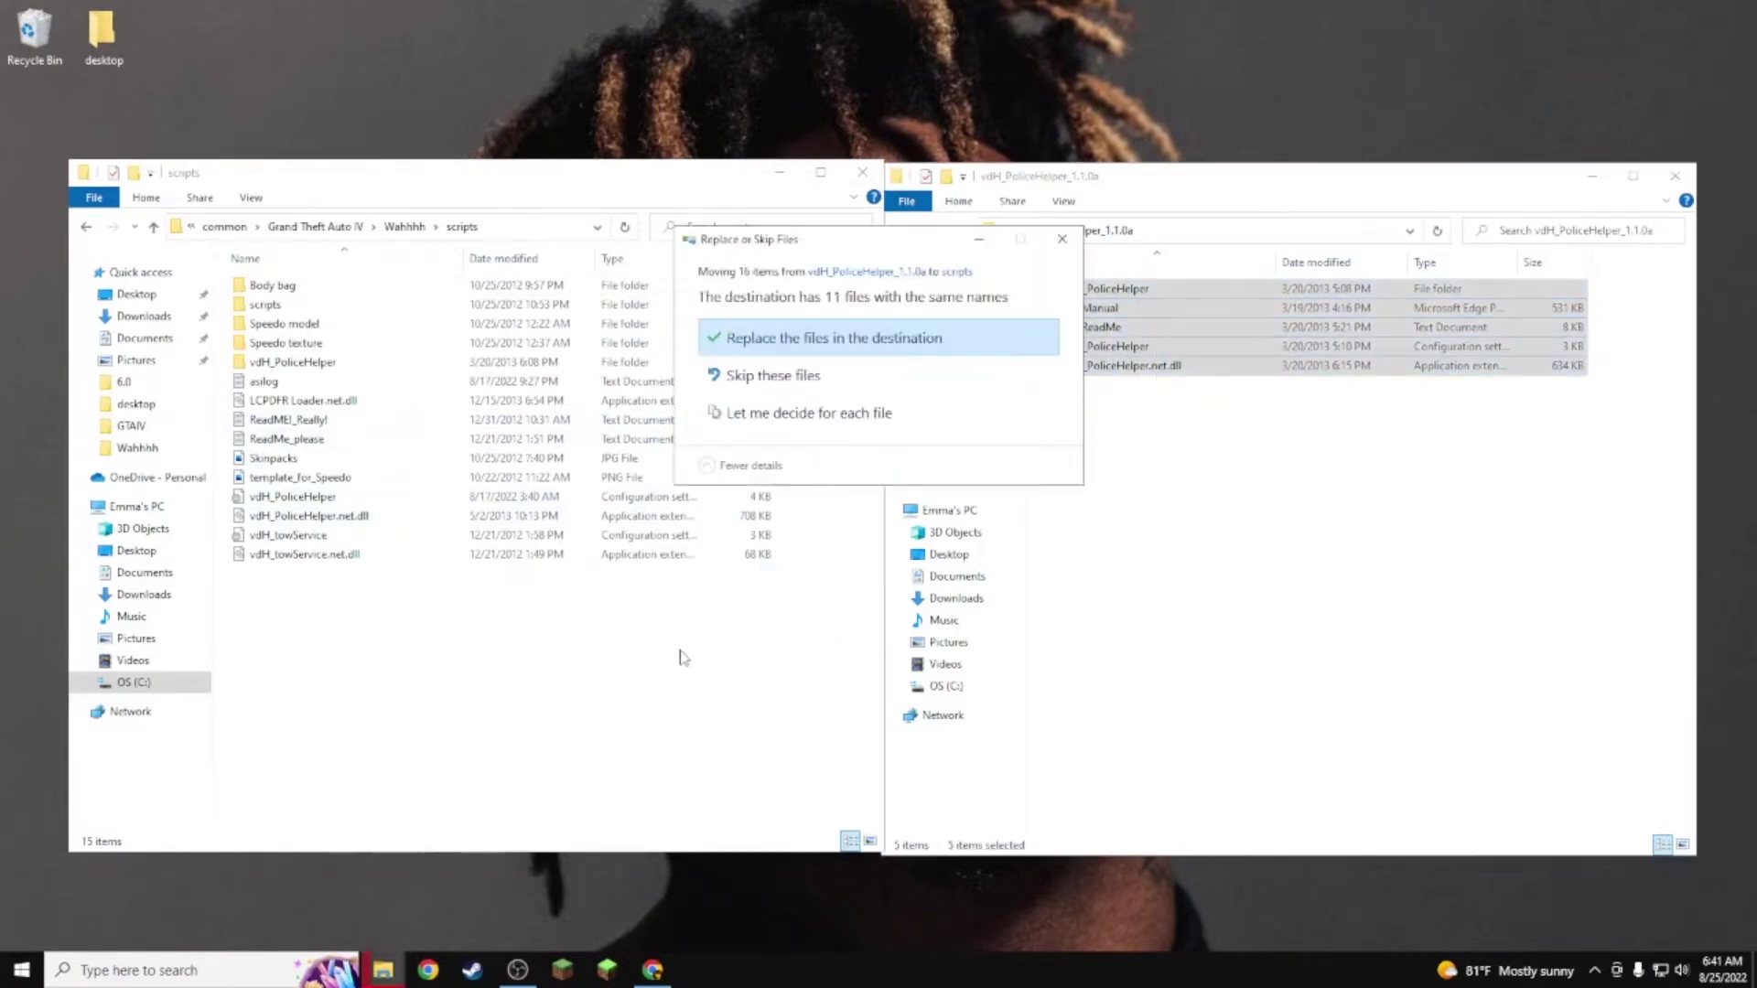
{"action": "left_click", "coordinate": [828, 338]}
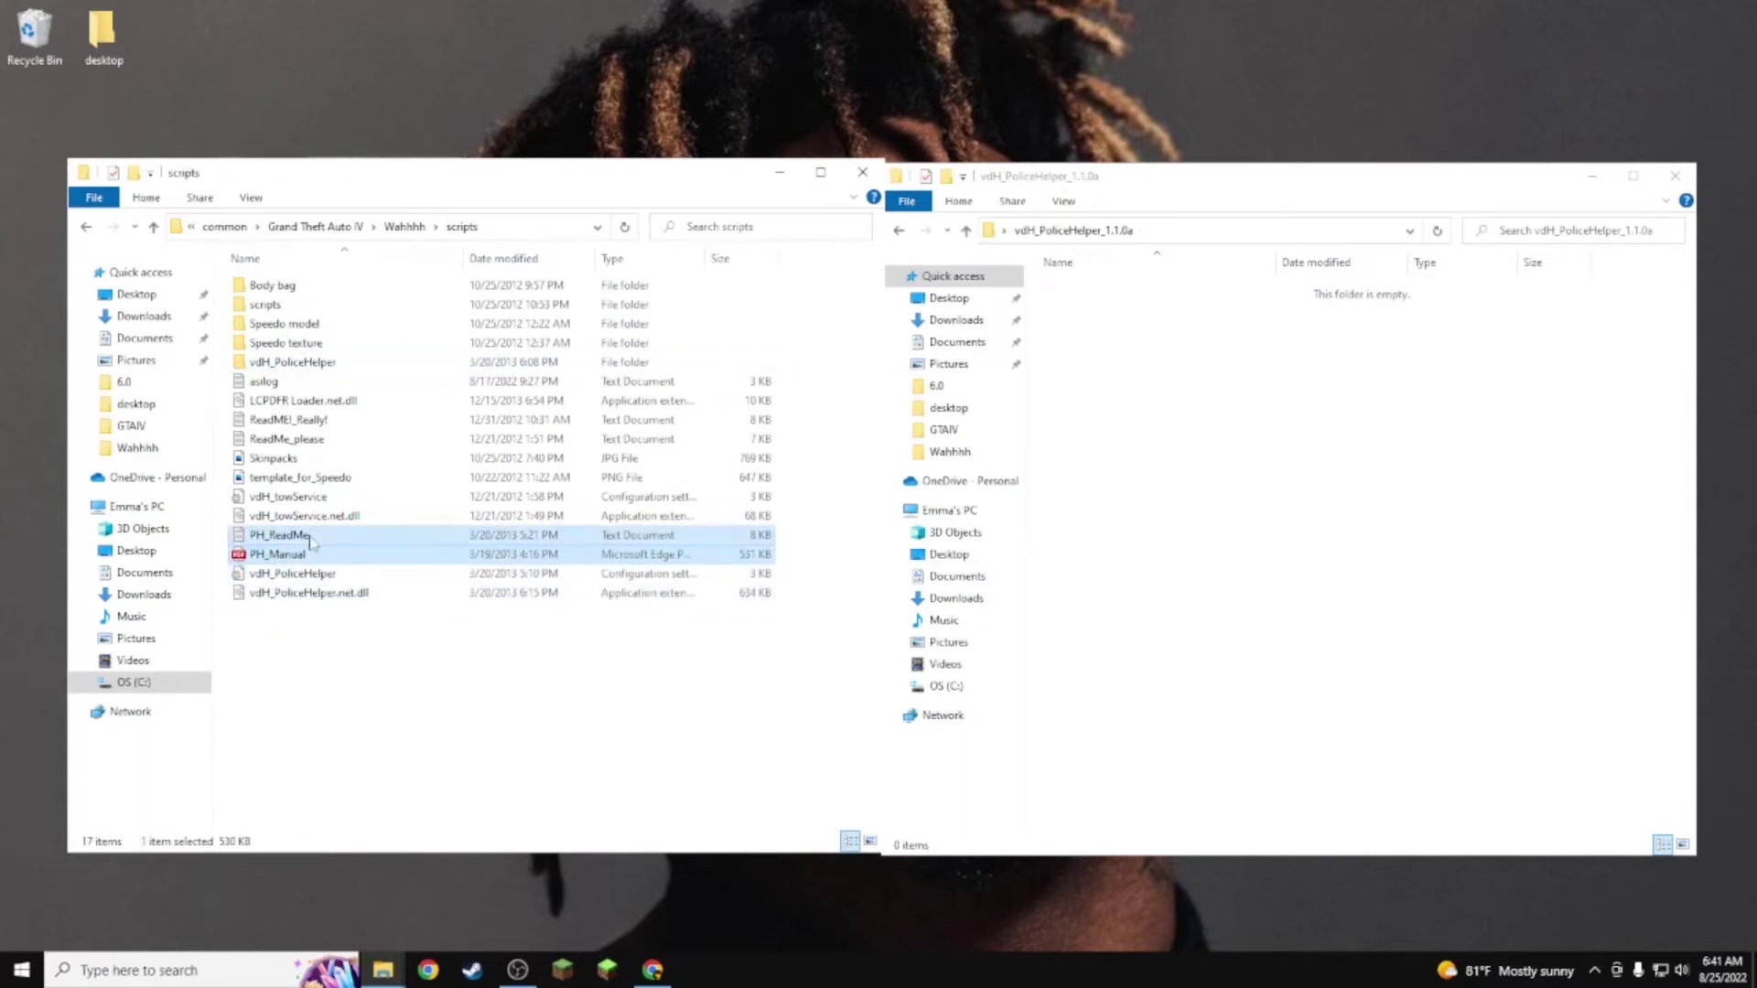
Step: Delete ReadME_Really! and ReadMe_please from scripts and close the PoliceHelper window
{"action": "left_click", "coordinate": [334, 419]}
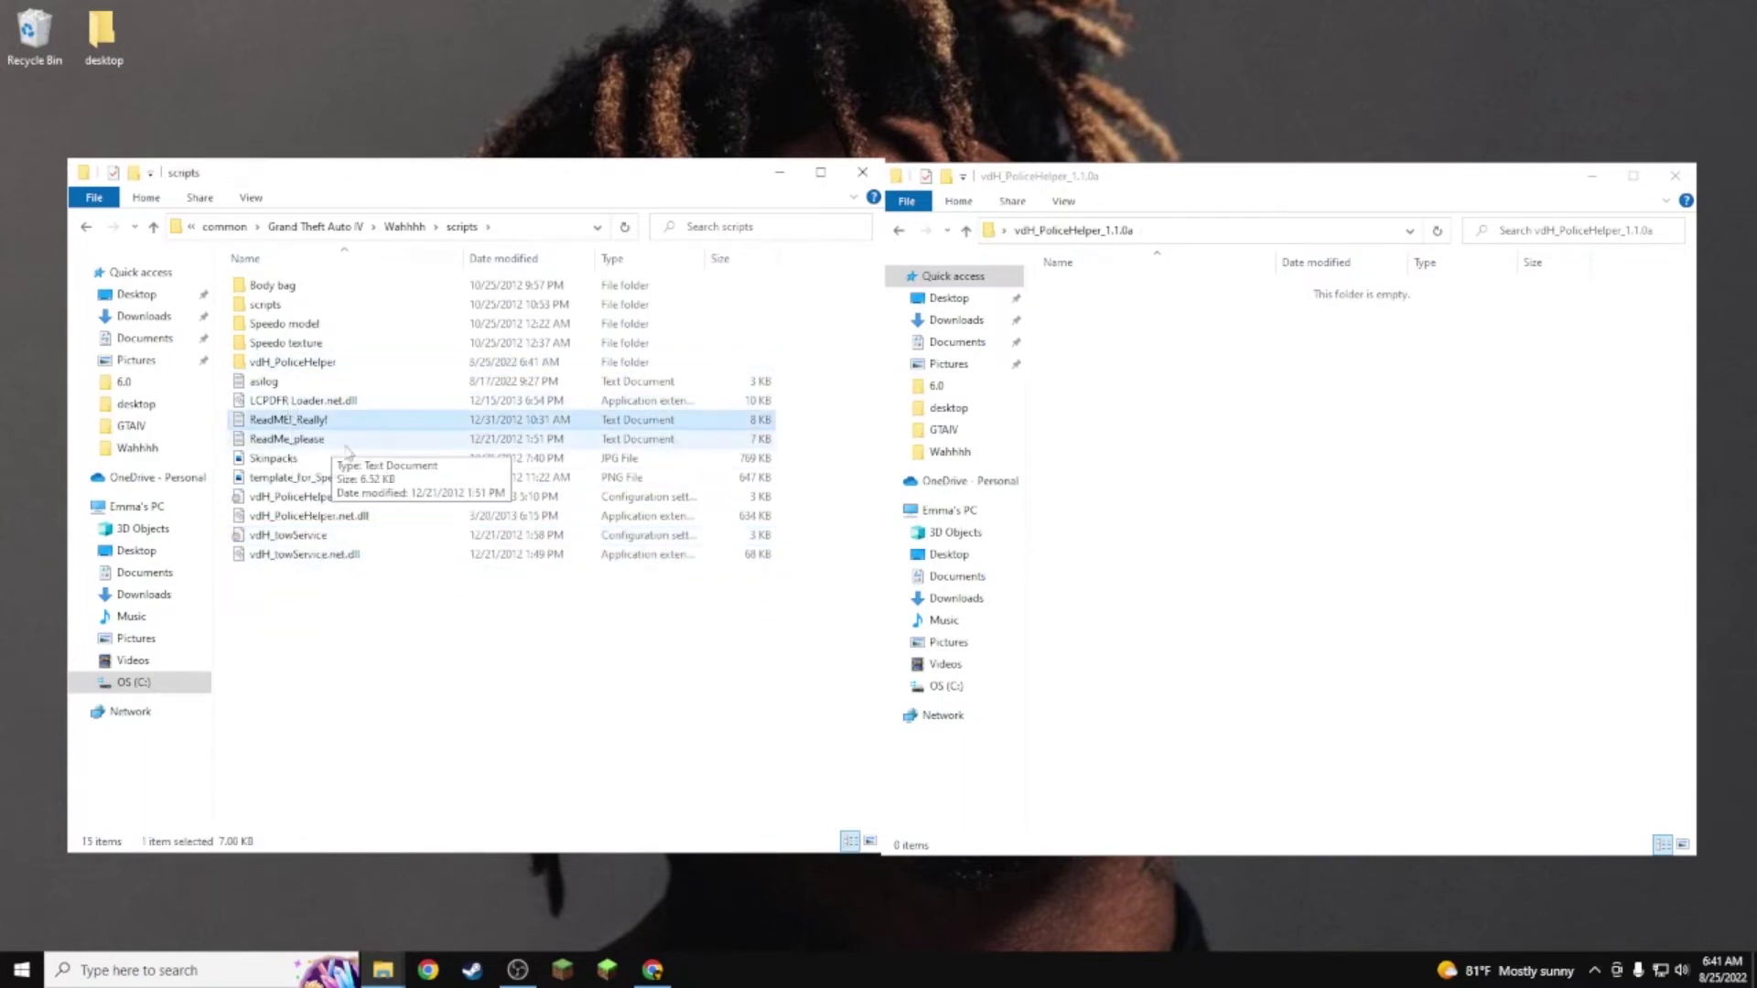
{"action": "left_click", "coordinate": [343, 441], "text": "shift"}
{"action": "key", "text": "Delete"}
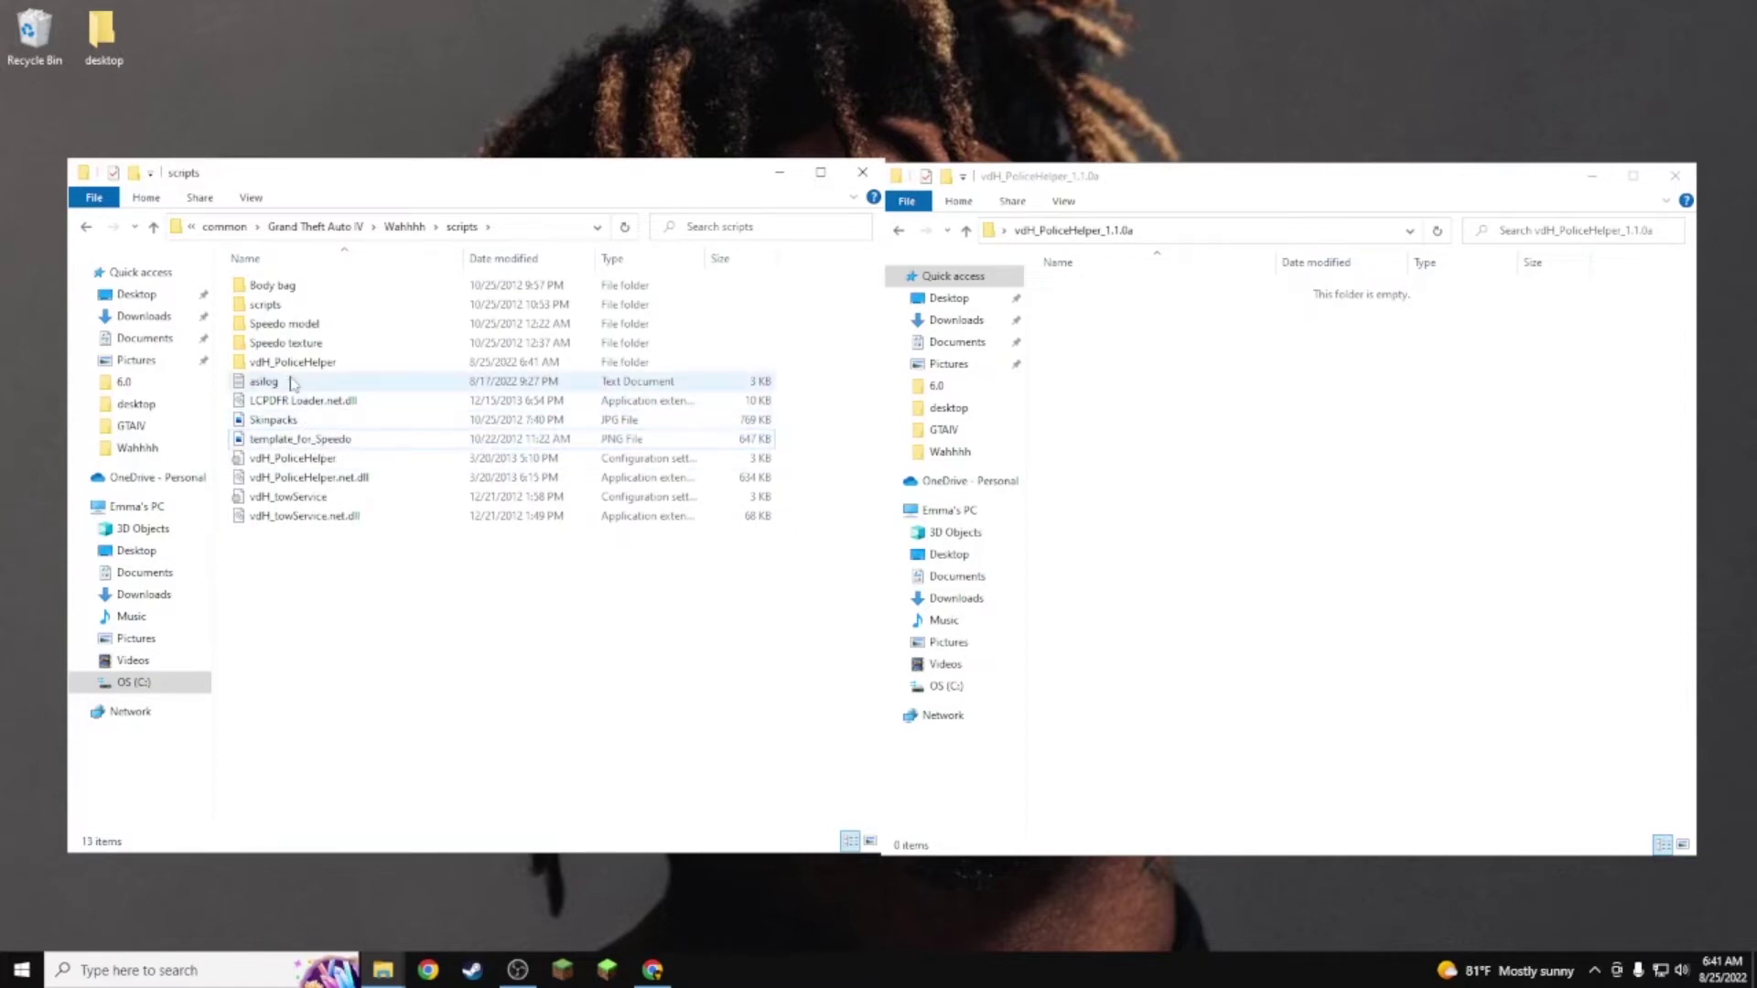
{"action": "left_click", "coordinate": [1674, 175]}
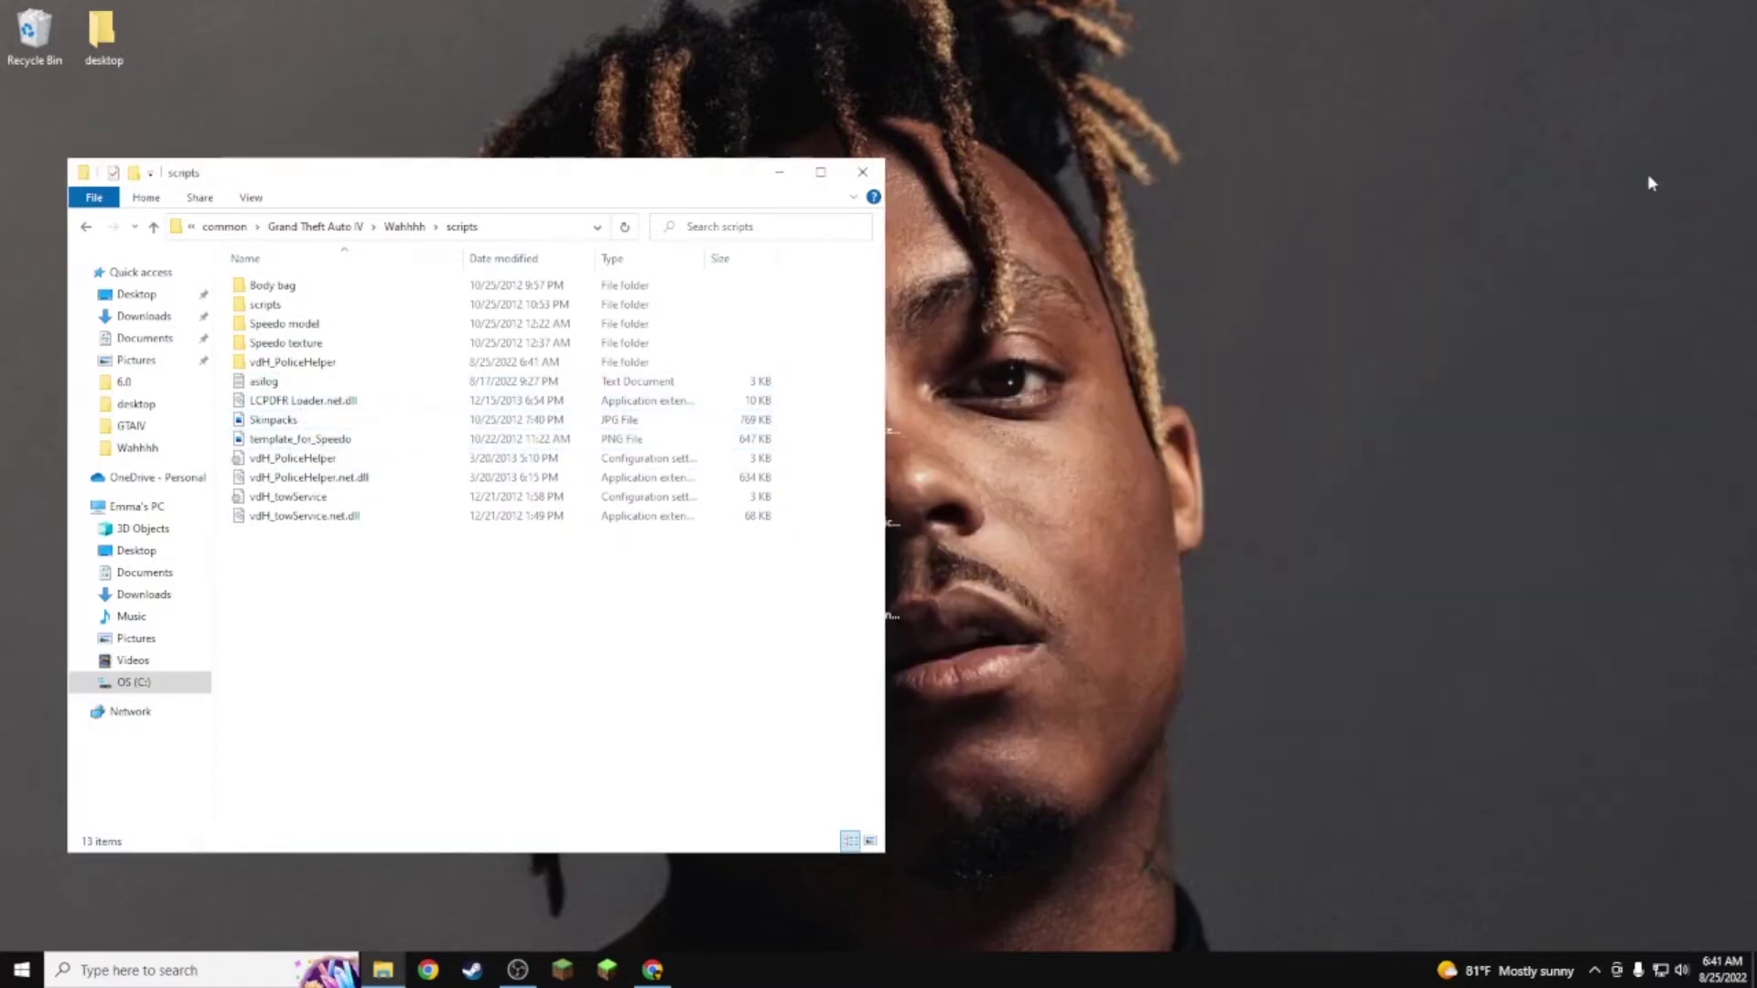
Step: Open the Medical Examiner folder, inspect its nested scripts folder, then close the window
{"action": "left_click_drag", "start_coordinate": [613, 182], "coordinate": [1260, 228]}
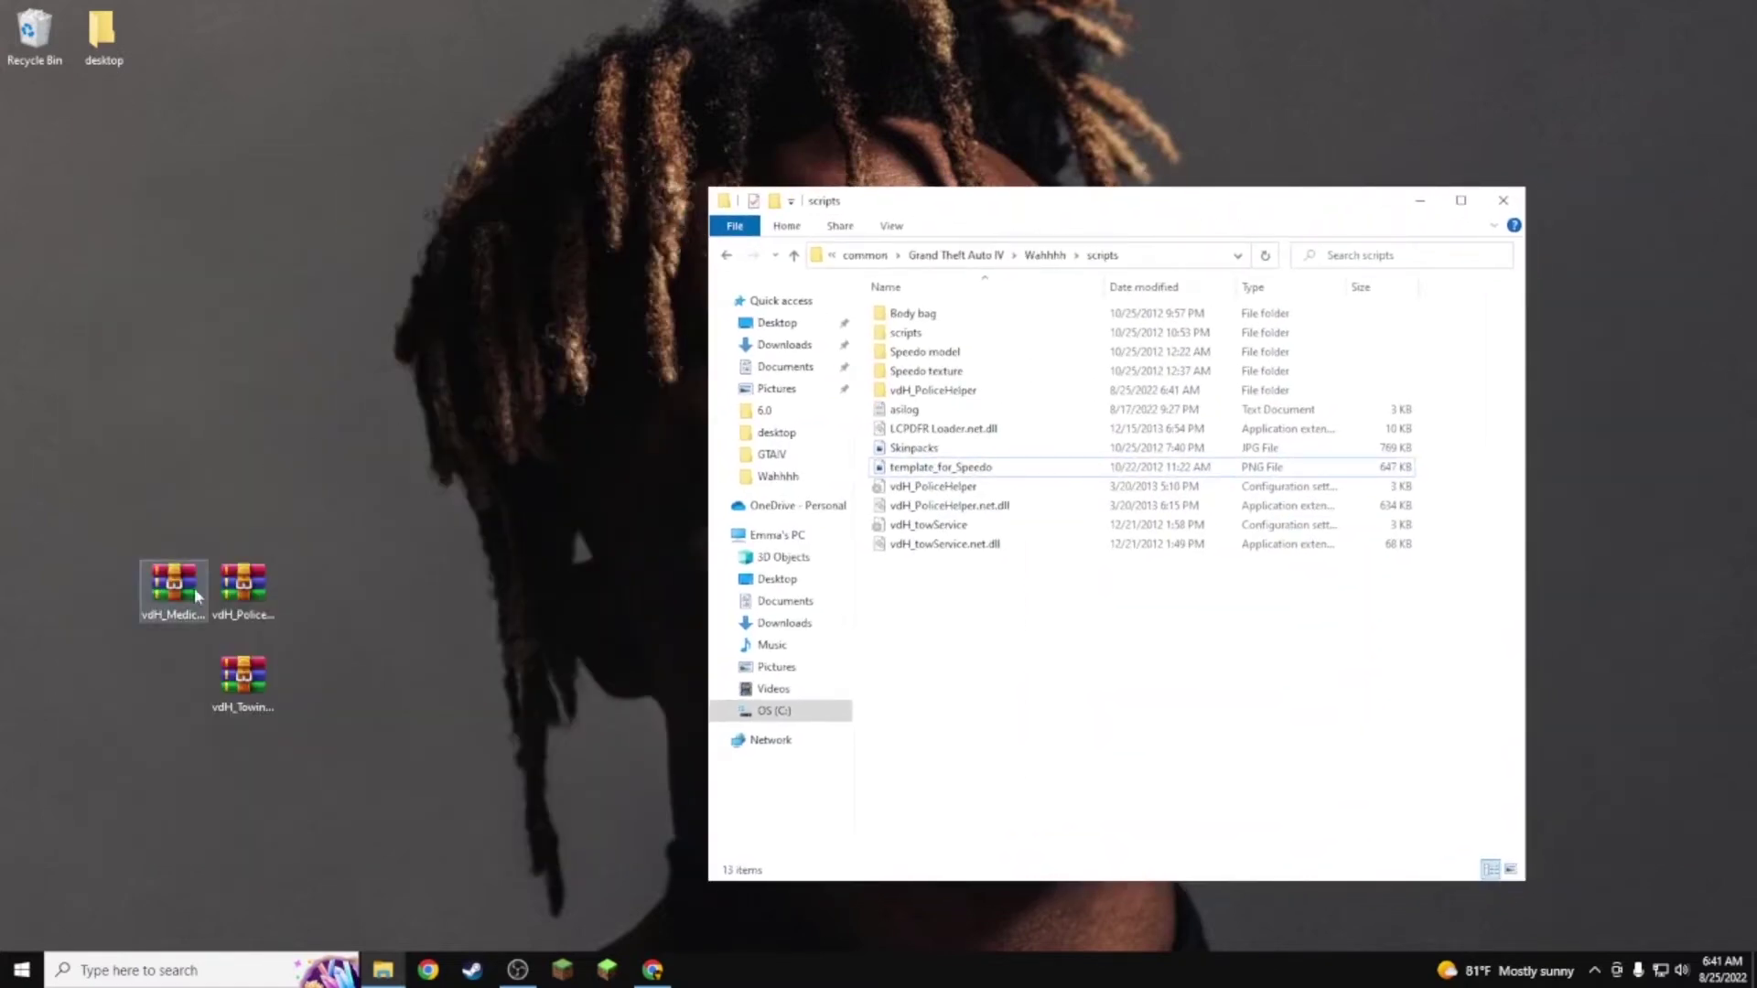
{"action": "left_click_drag", "start_coordinate": [922, 226], "coordinate": [1154, 199]}
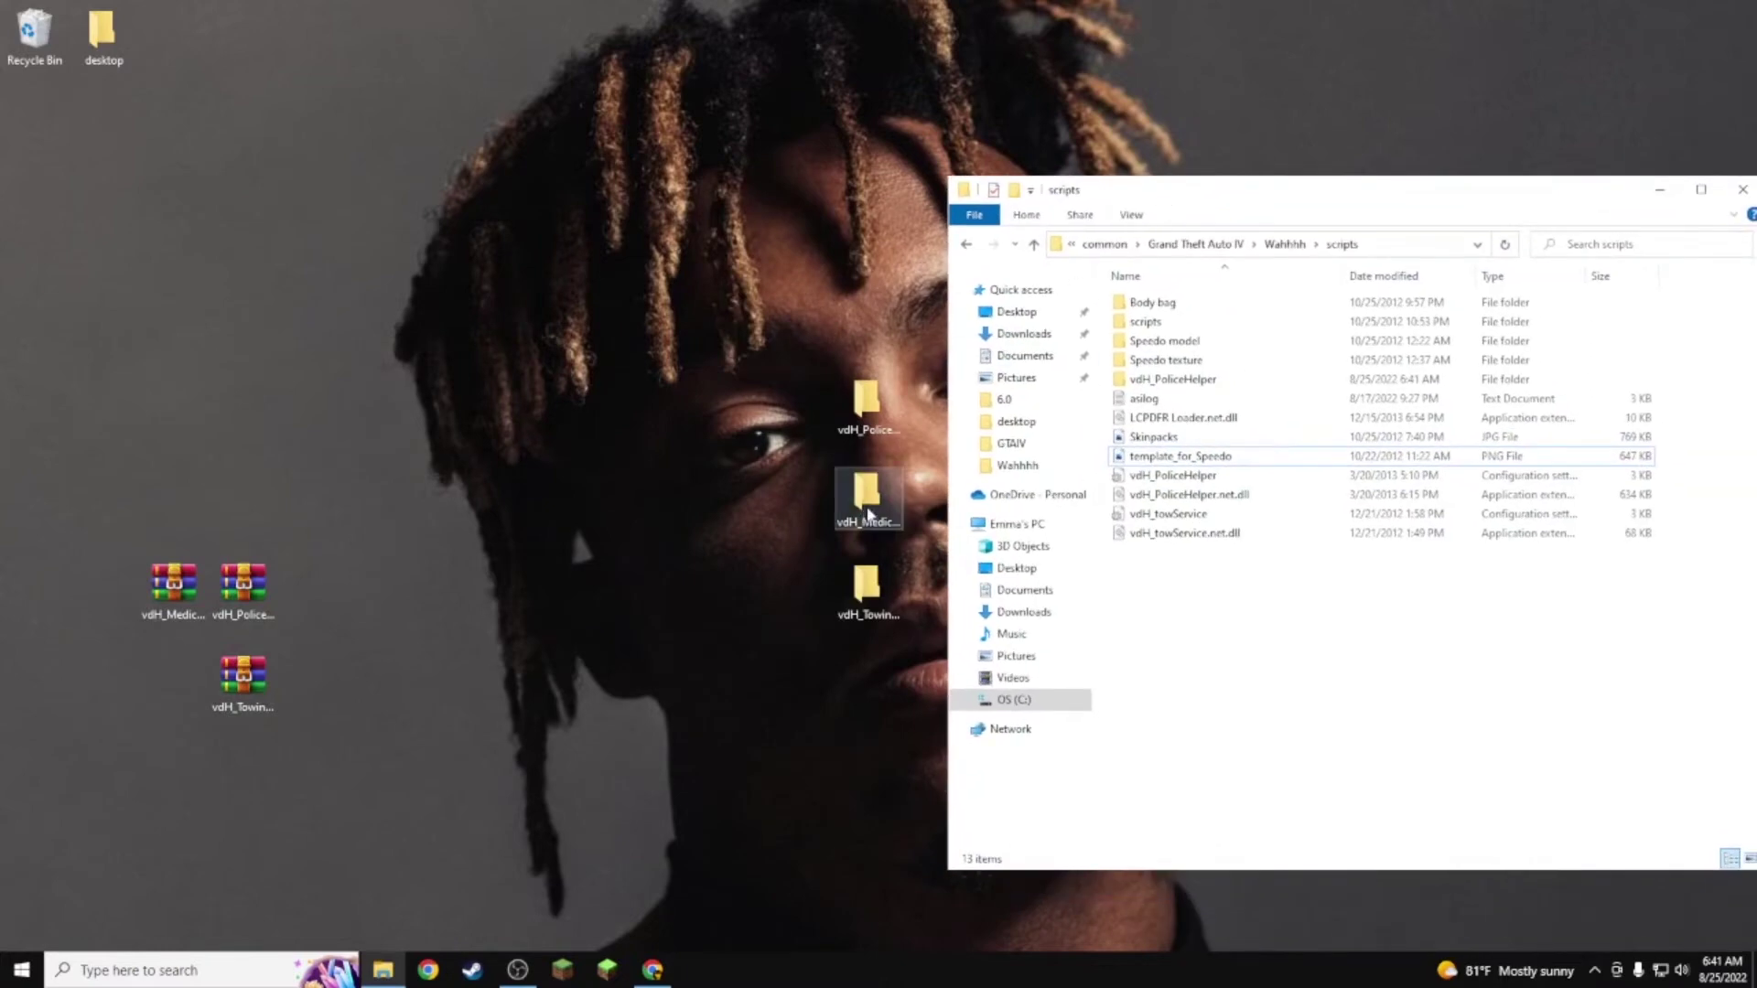
{"action": "left_click_drag", "start_coordinate": [867, 517], "coordinate": [451, 427]}
{"action": "double_click", "coordinate": [452, 427]}
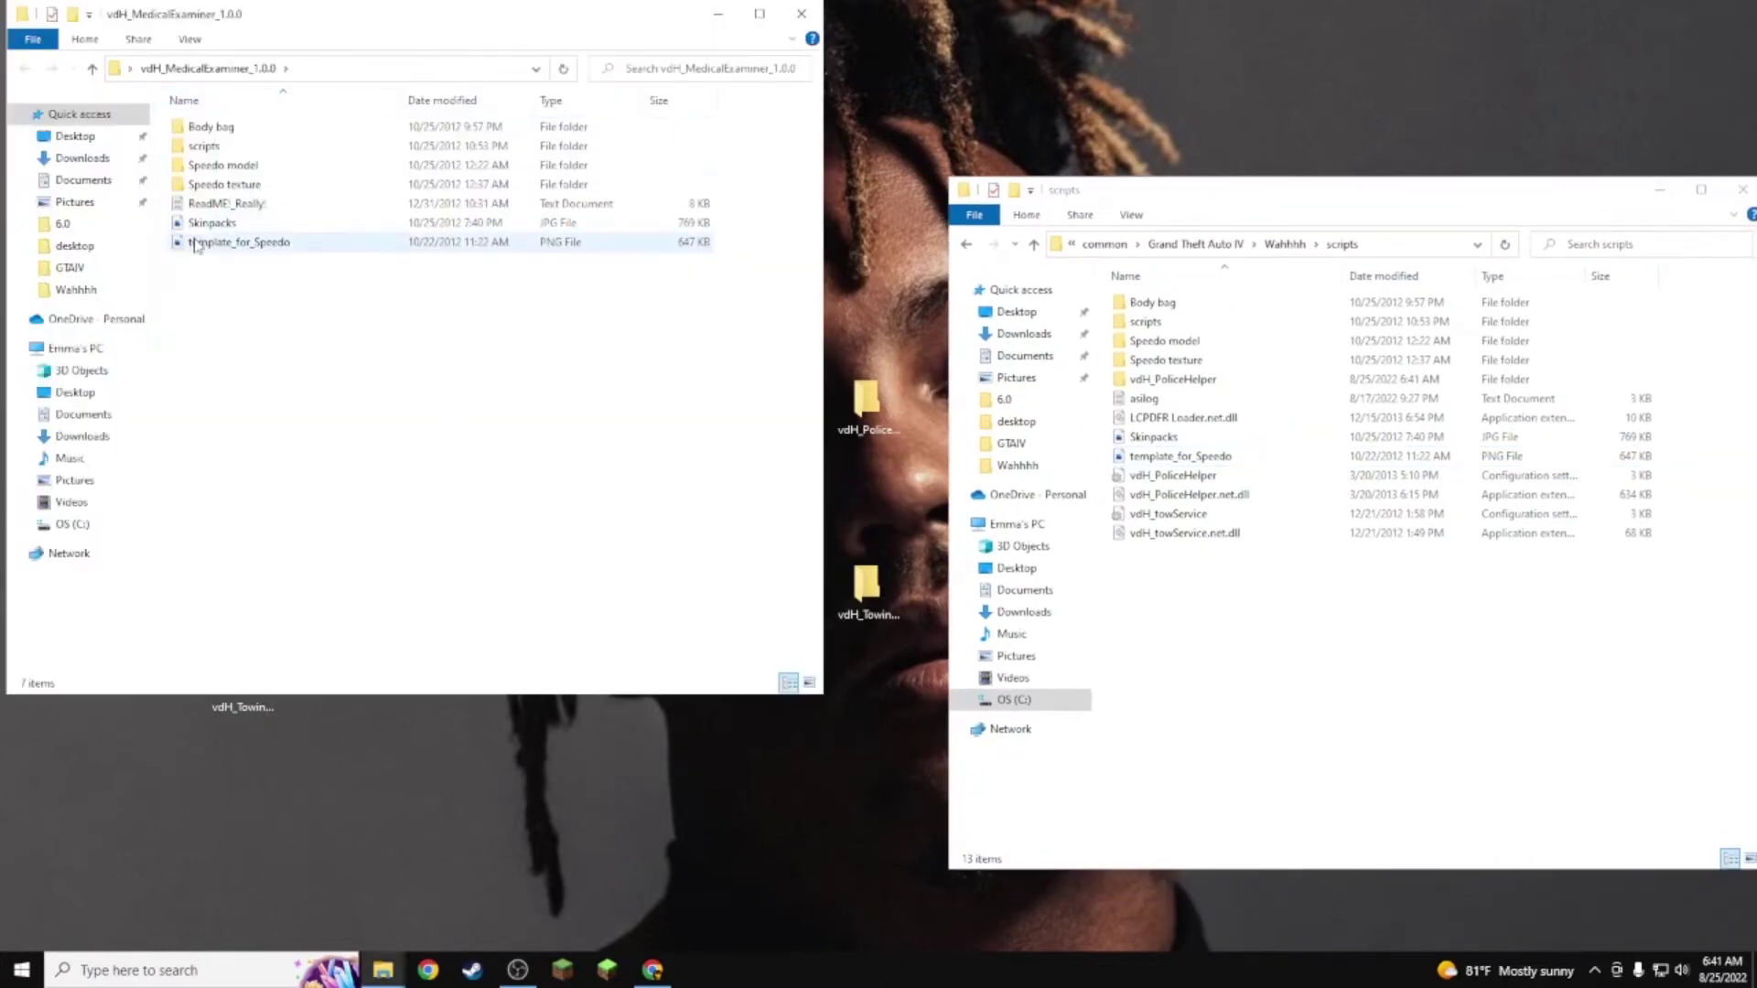
{"action": "left_click", "coordinate": [231, 184]}
{"action": "left_click_drag", "start_coordinate": [233, 177], "coordinate": [216, 146]}
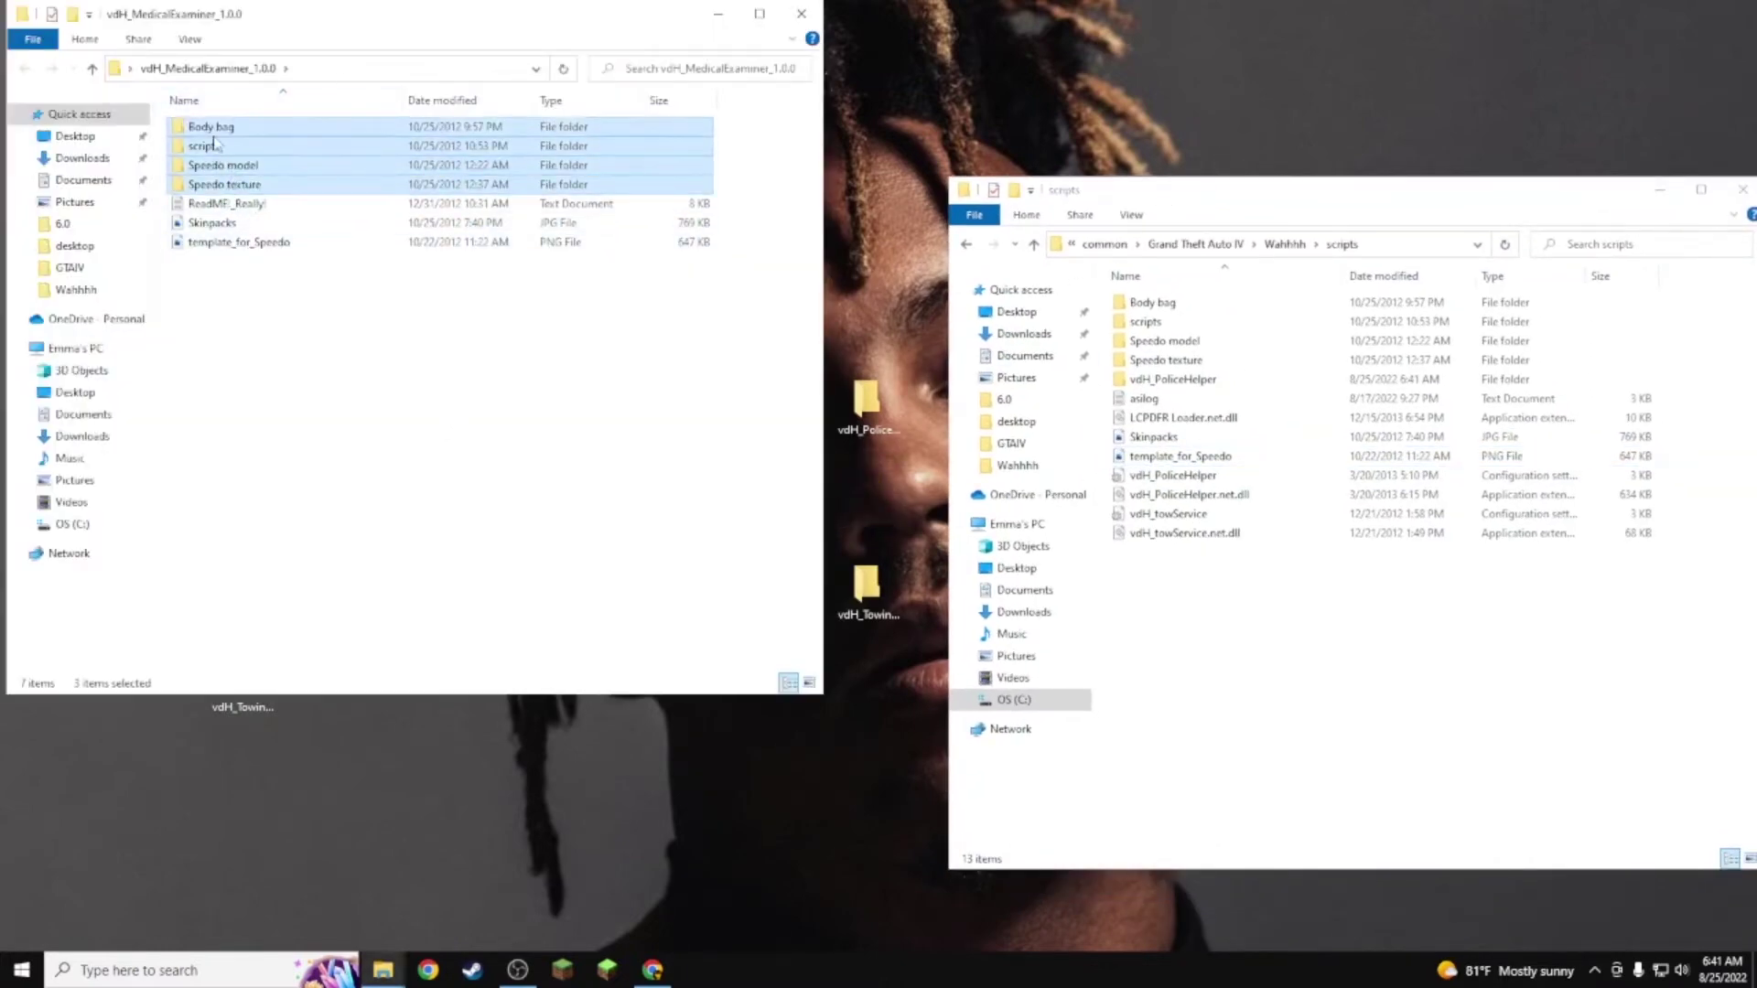
{"action": "double_click", "coordinate": [1154, 321]}
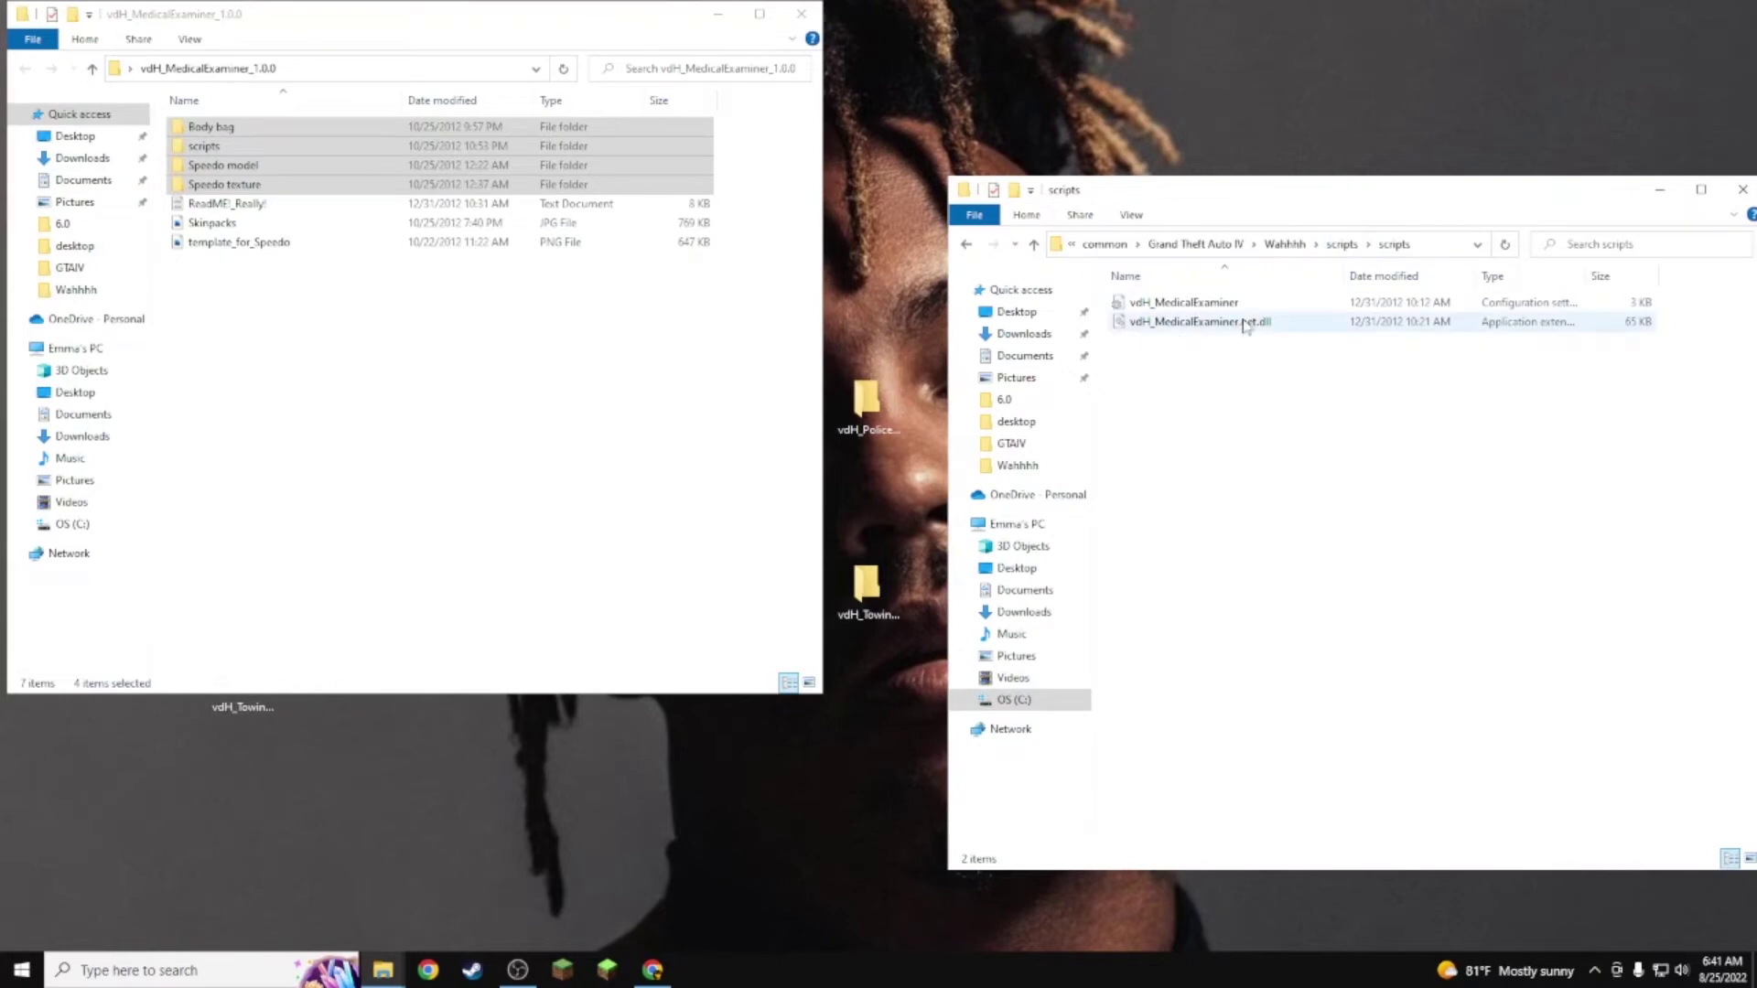
{"action": "left_click", "coordinate": [963, 245]}
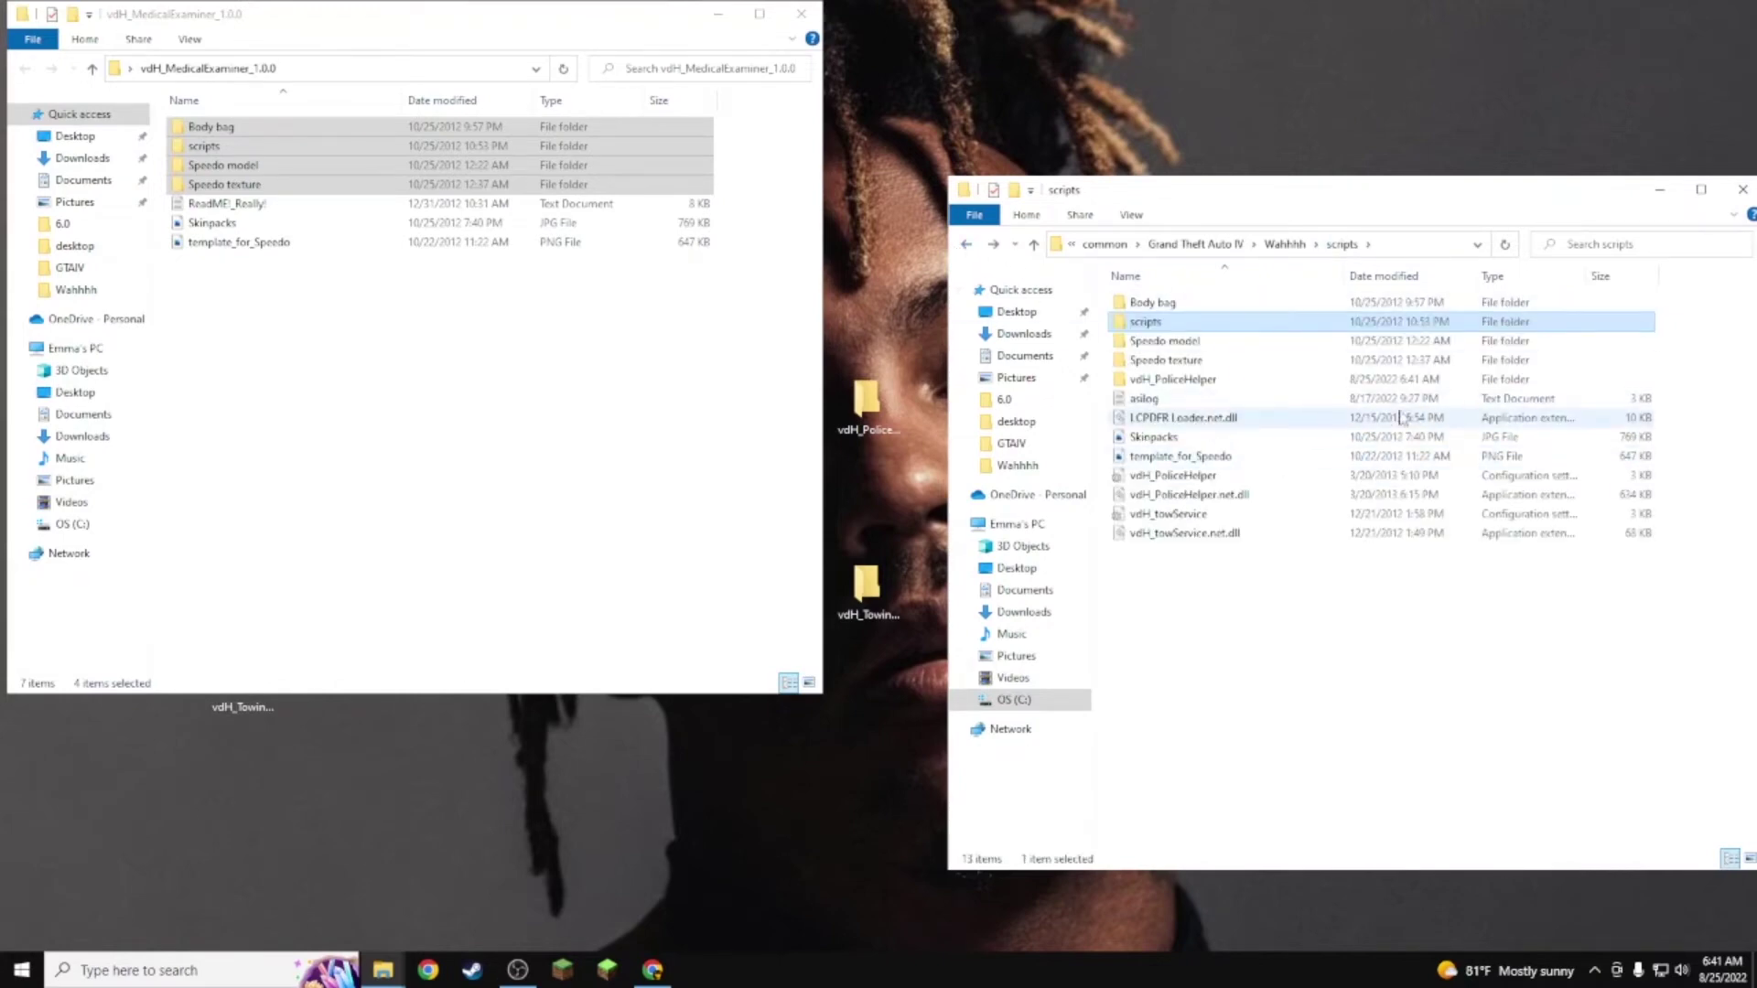
{"action": "left_click", "coordinate": [474, 378]}
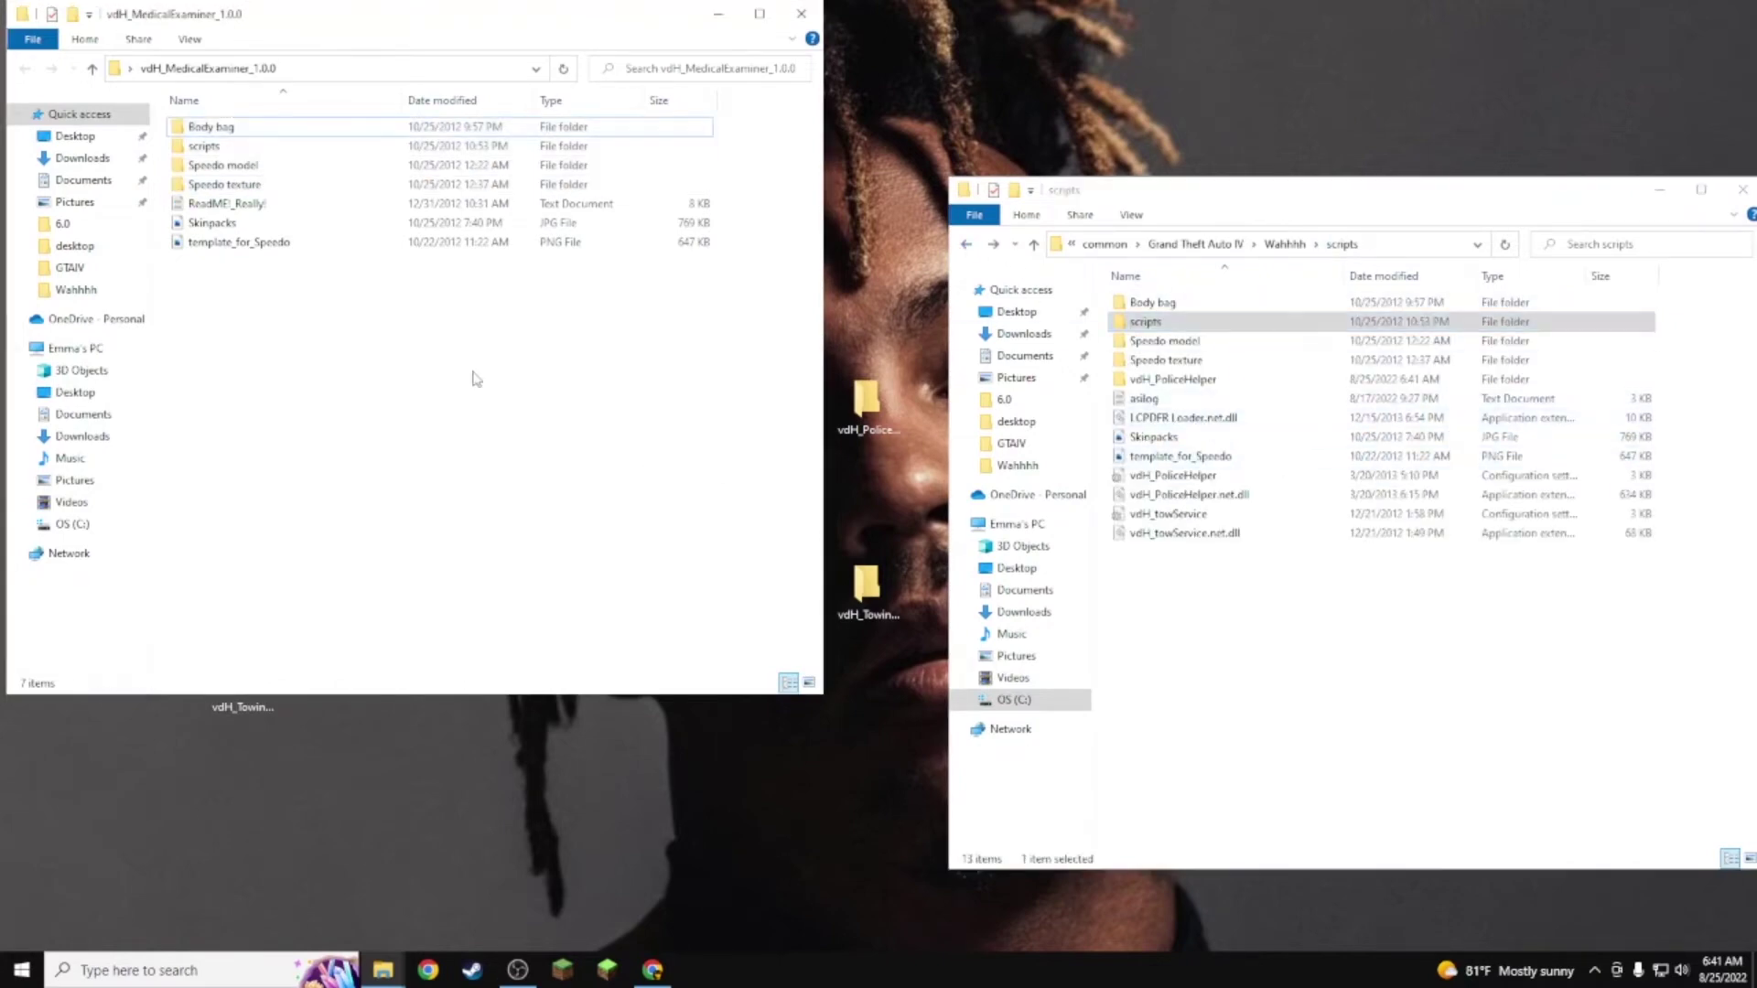
{"action": "left_click", "coordinate": [800, 13]}
Step: Move the two towService files from vdH_TowingService_2.0.0 into scripts, replacing existing copies
{"action": "left_click_drag", "start_coordinate": [866, 569], "coordinate": [789, 419]}
{"action": "double_click", "coordinate": [796, 412]}
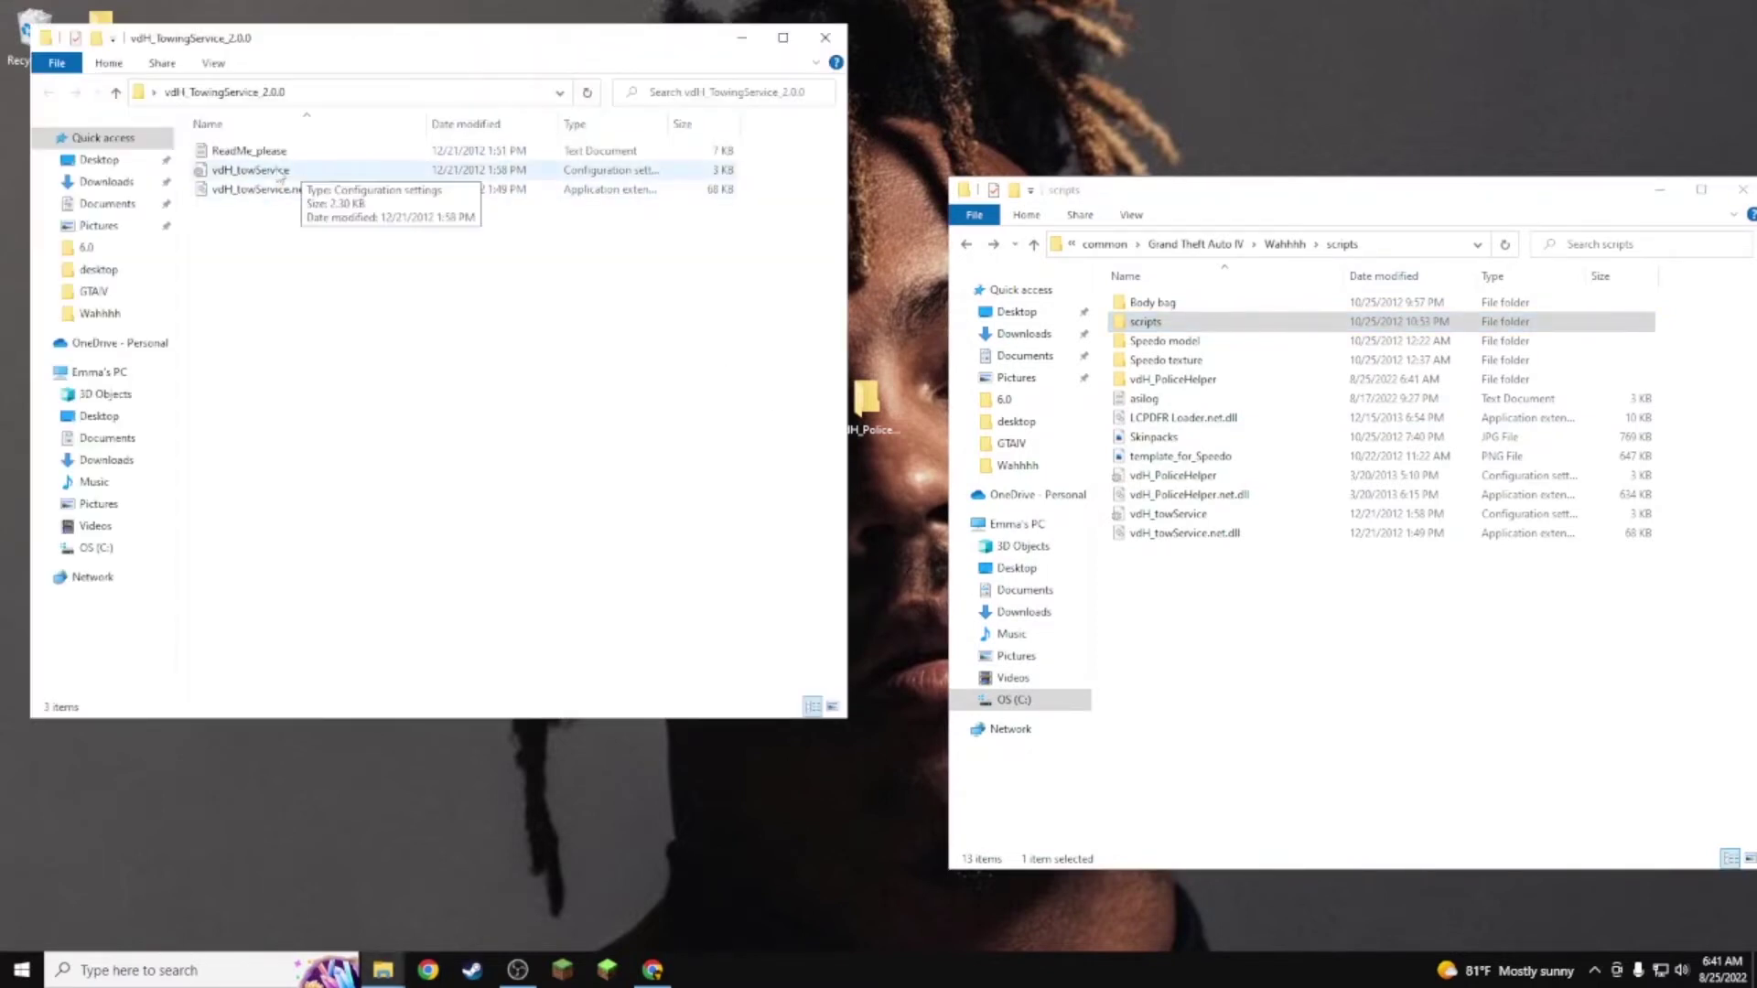
{"action": "left_click_drag", "start_coordinate": [283, 265], "coordinate": [1188, 635]}
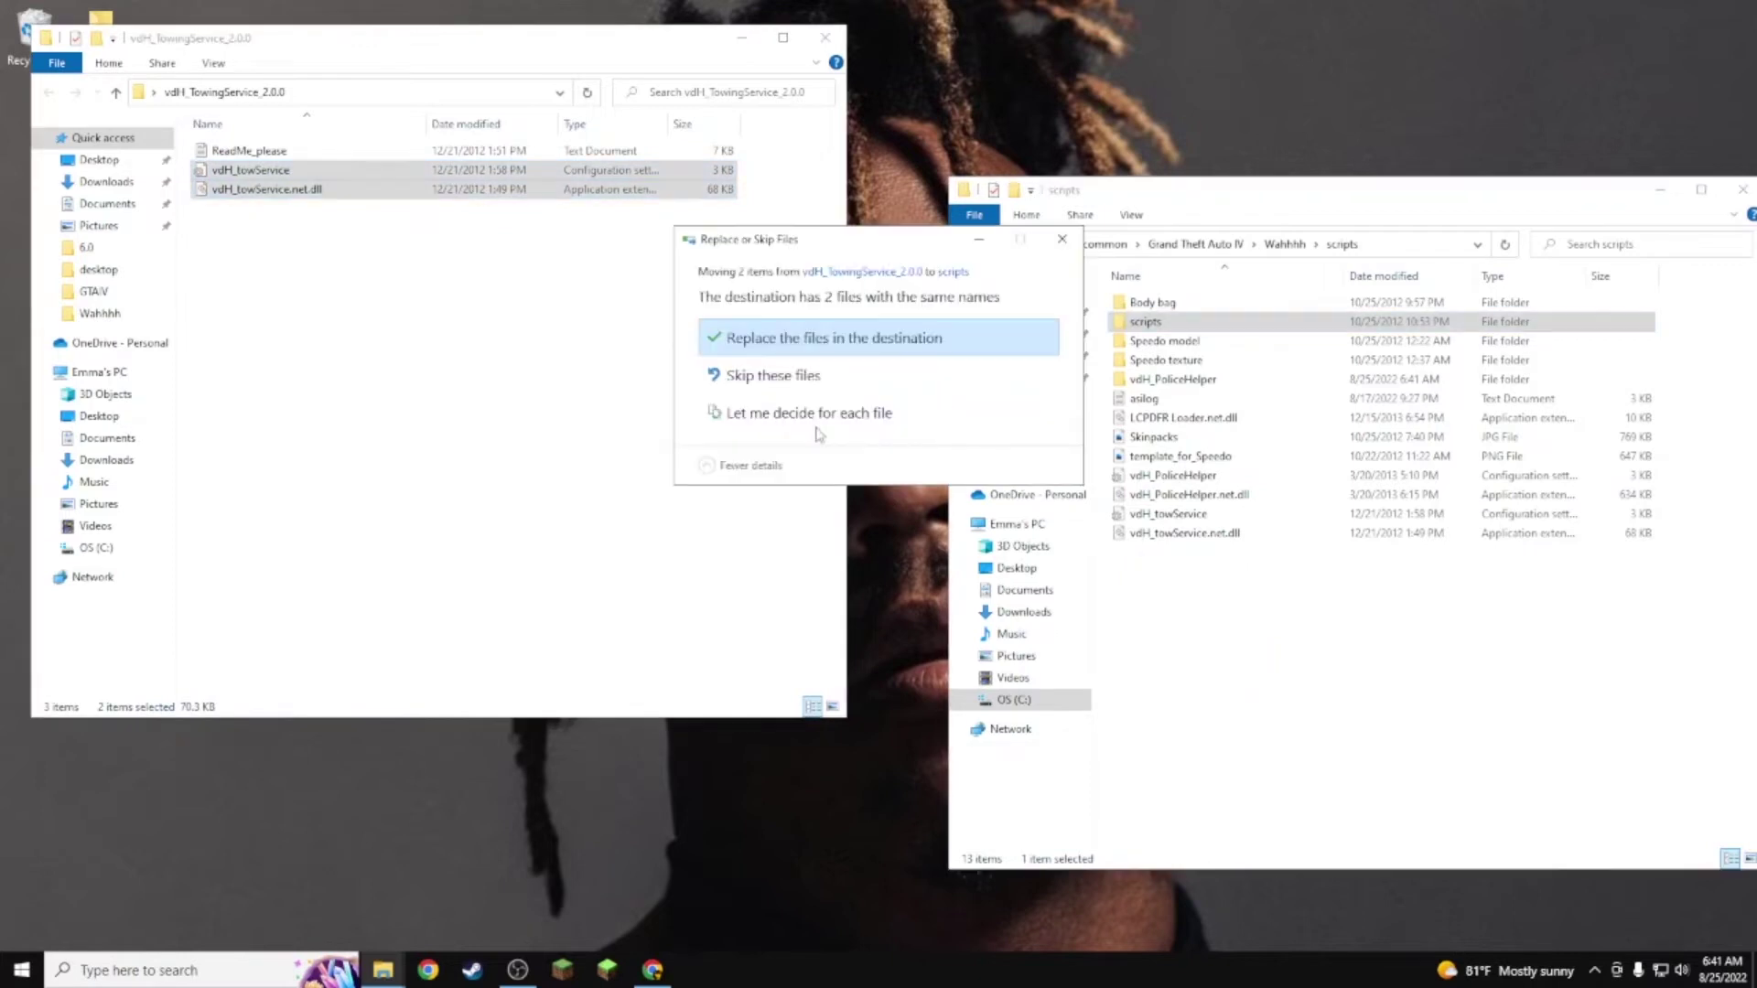
{"action": "left_click", "coordinate": [737, 338]}
{"action": "left_click", "coordinate": [811, 44]}
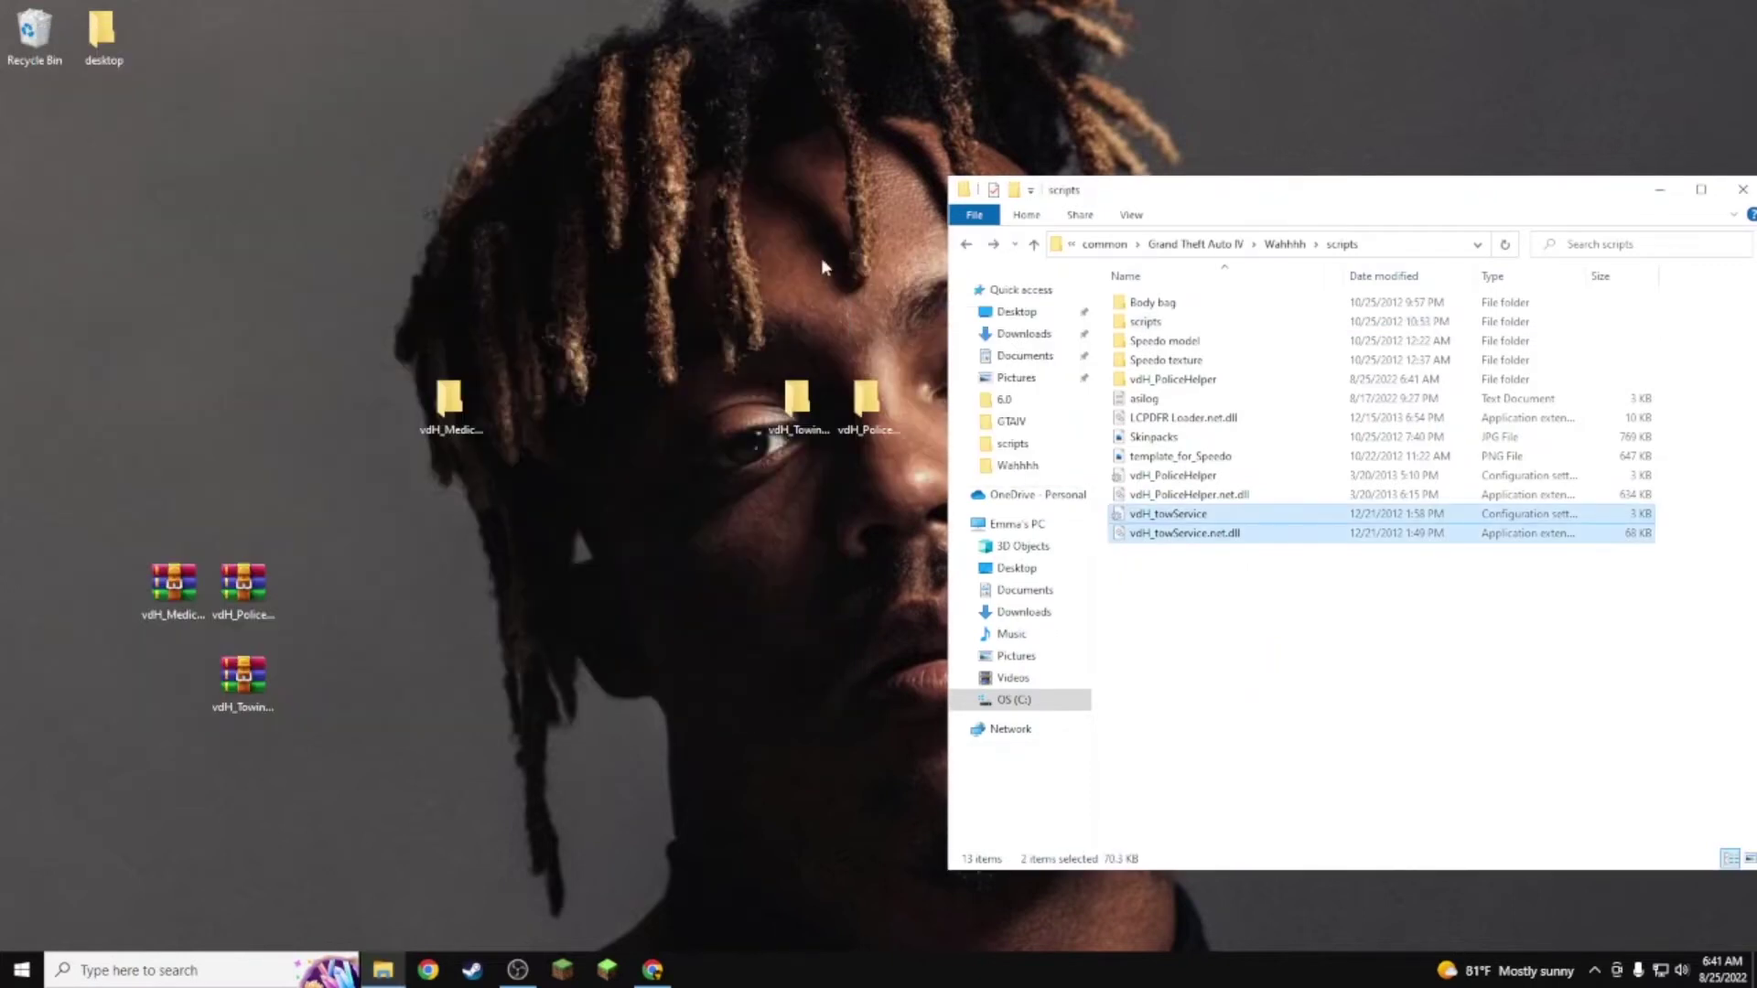
Step: Move all seven vdH_MedicalExaminer_1.0.0 items into scripts, replacing same-named files
{"action": "double_click", "coordinate": [451, 403]}
{"action": "left_click_drag", "start_coordinate": [759, 334], "coordinate": [297, 151]}
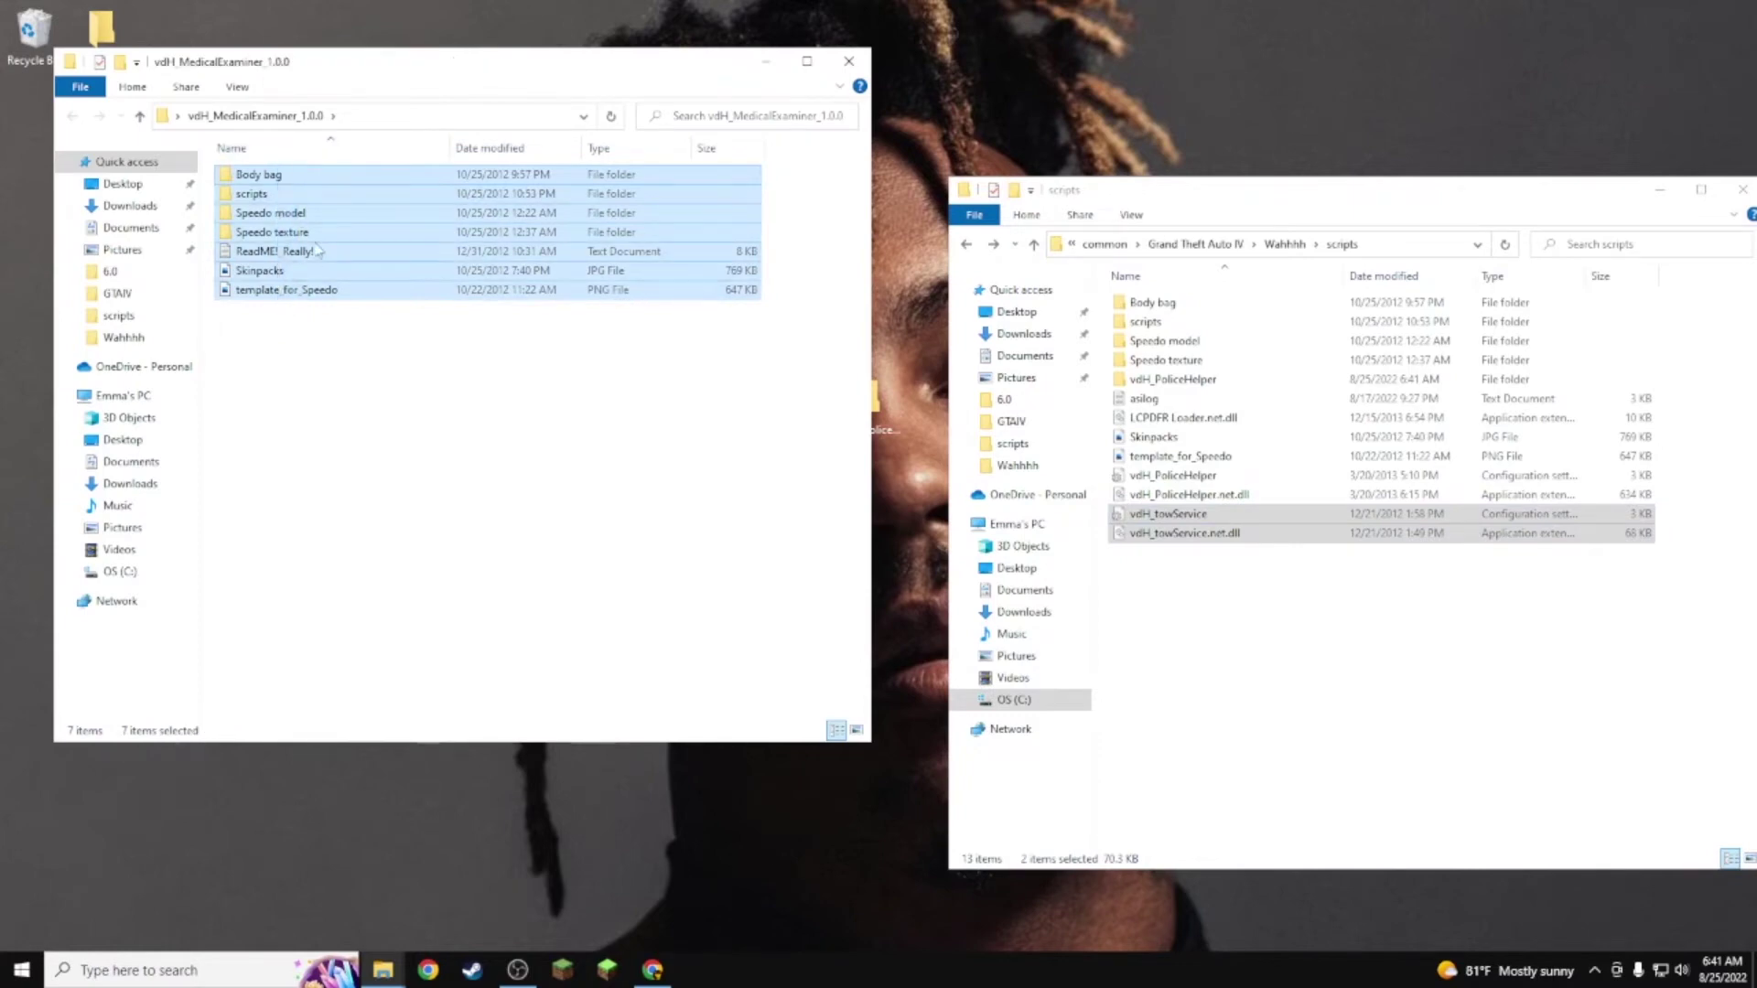
{"action": "left_click_drag", "start_coordinate": [442, 256], "coordinate": [1293, 588]}
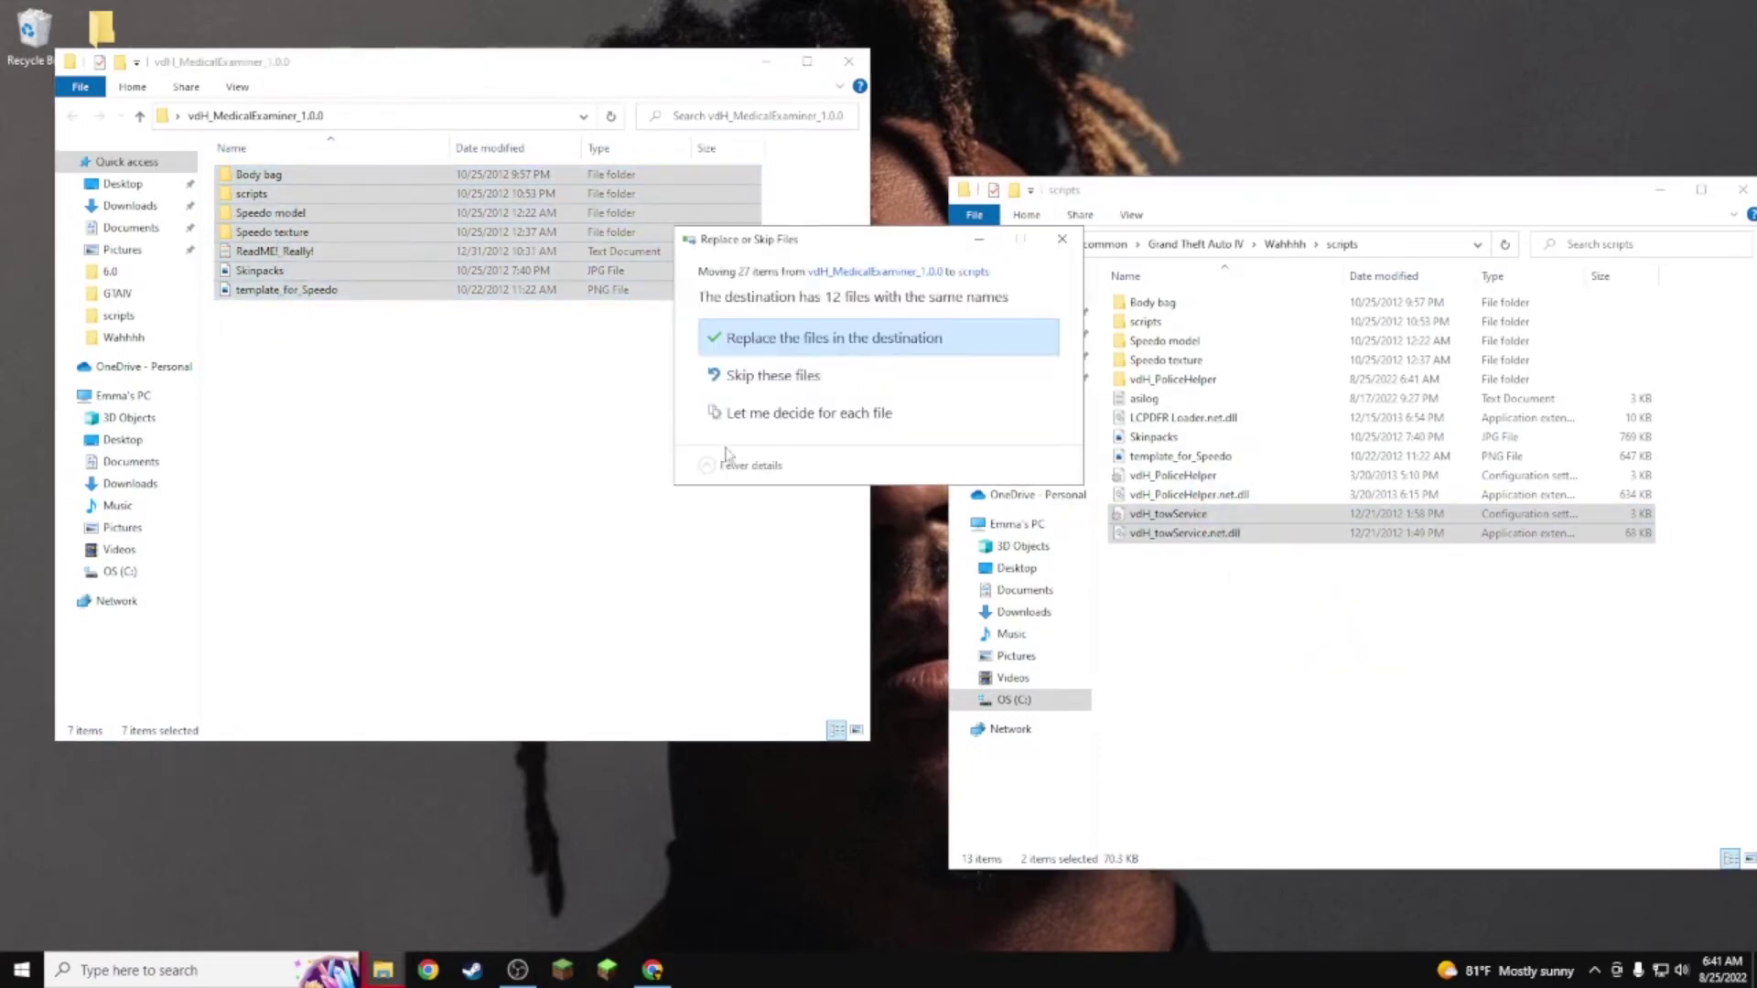
{"action": "left_click", "coordinate": [753, 340]}
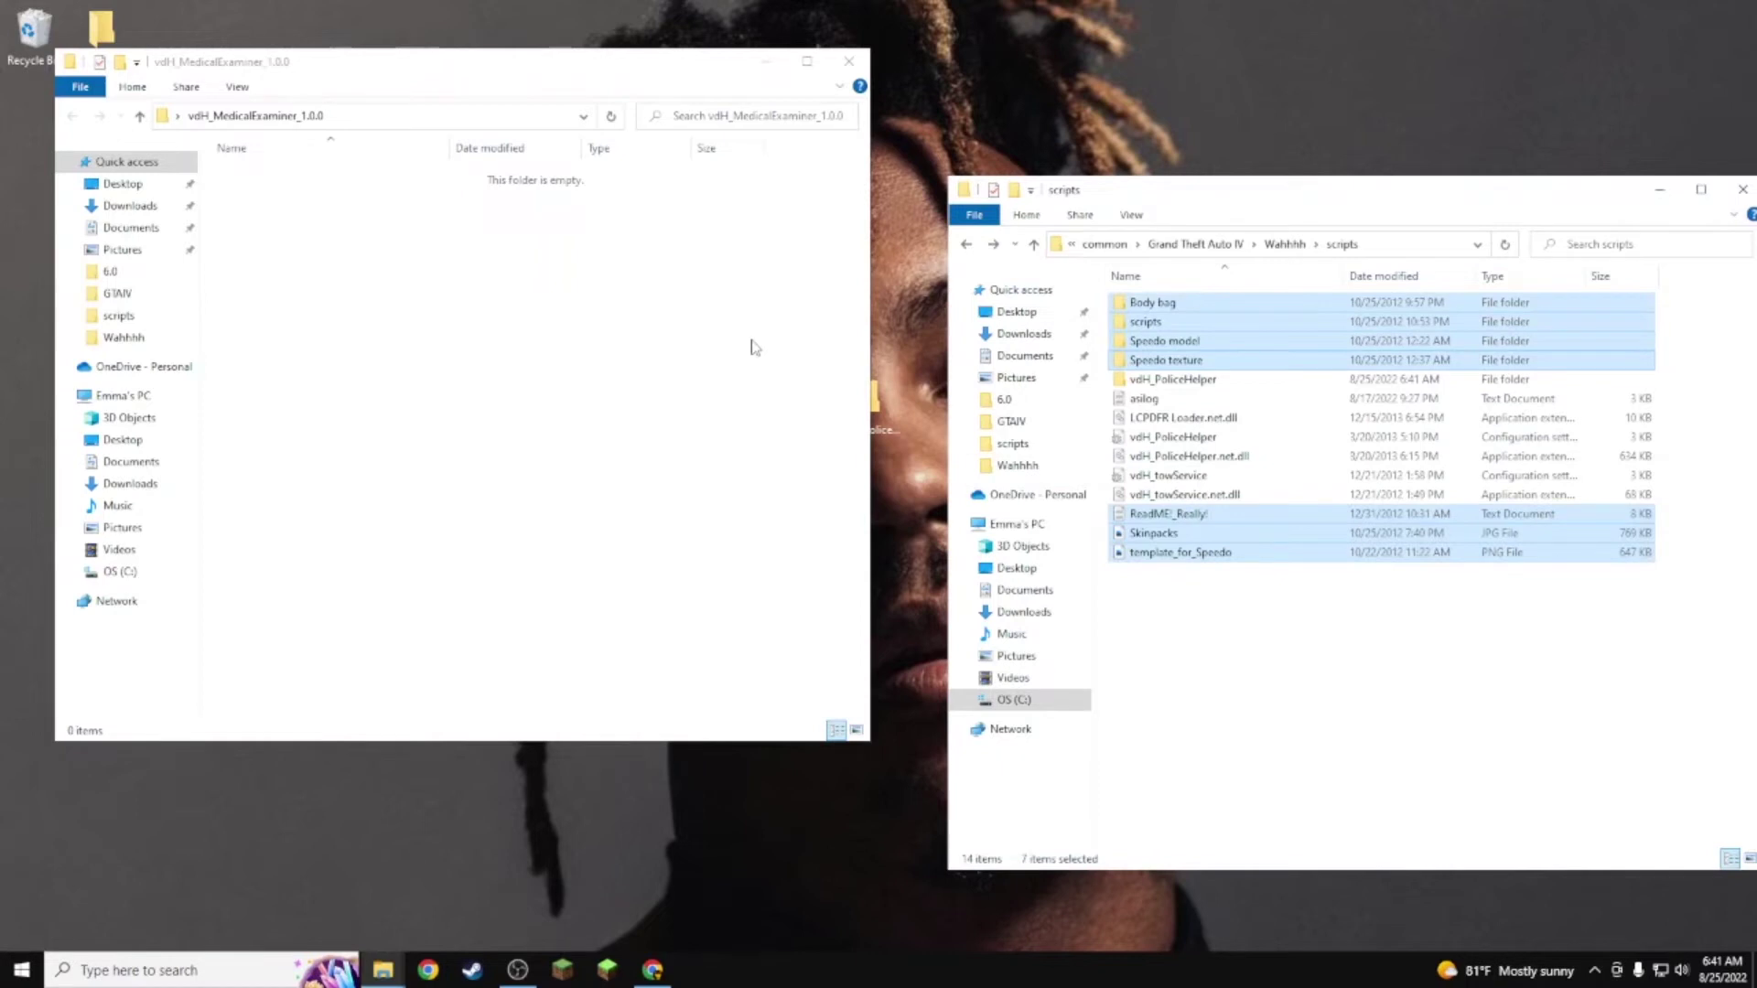
Step: Delete ReadME_Really! from scripts and close the Medical Examiner window
{"action": "left_click", "coordinate": [1225, 567]}
{"action": "left_click", "coordinate": [1180, 513]}
{"action": "key", "text": "Delete"}
{"action": "left_click", "coordinate": [844, 61]}
Step: Delete the extracted vdH folders and the three vdH archives from the desktop
{"action": "left_click_drag", "start_coordinate": [924, 544], "coordinate": [183, 375]}
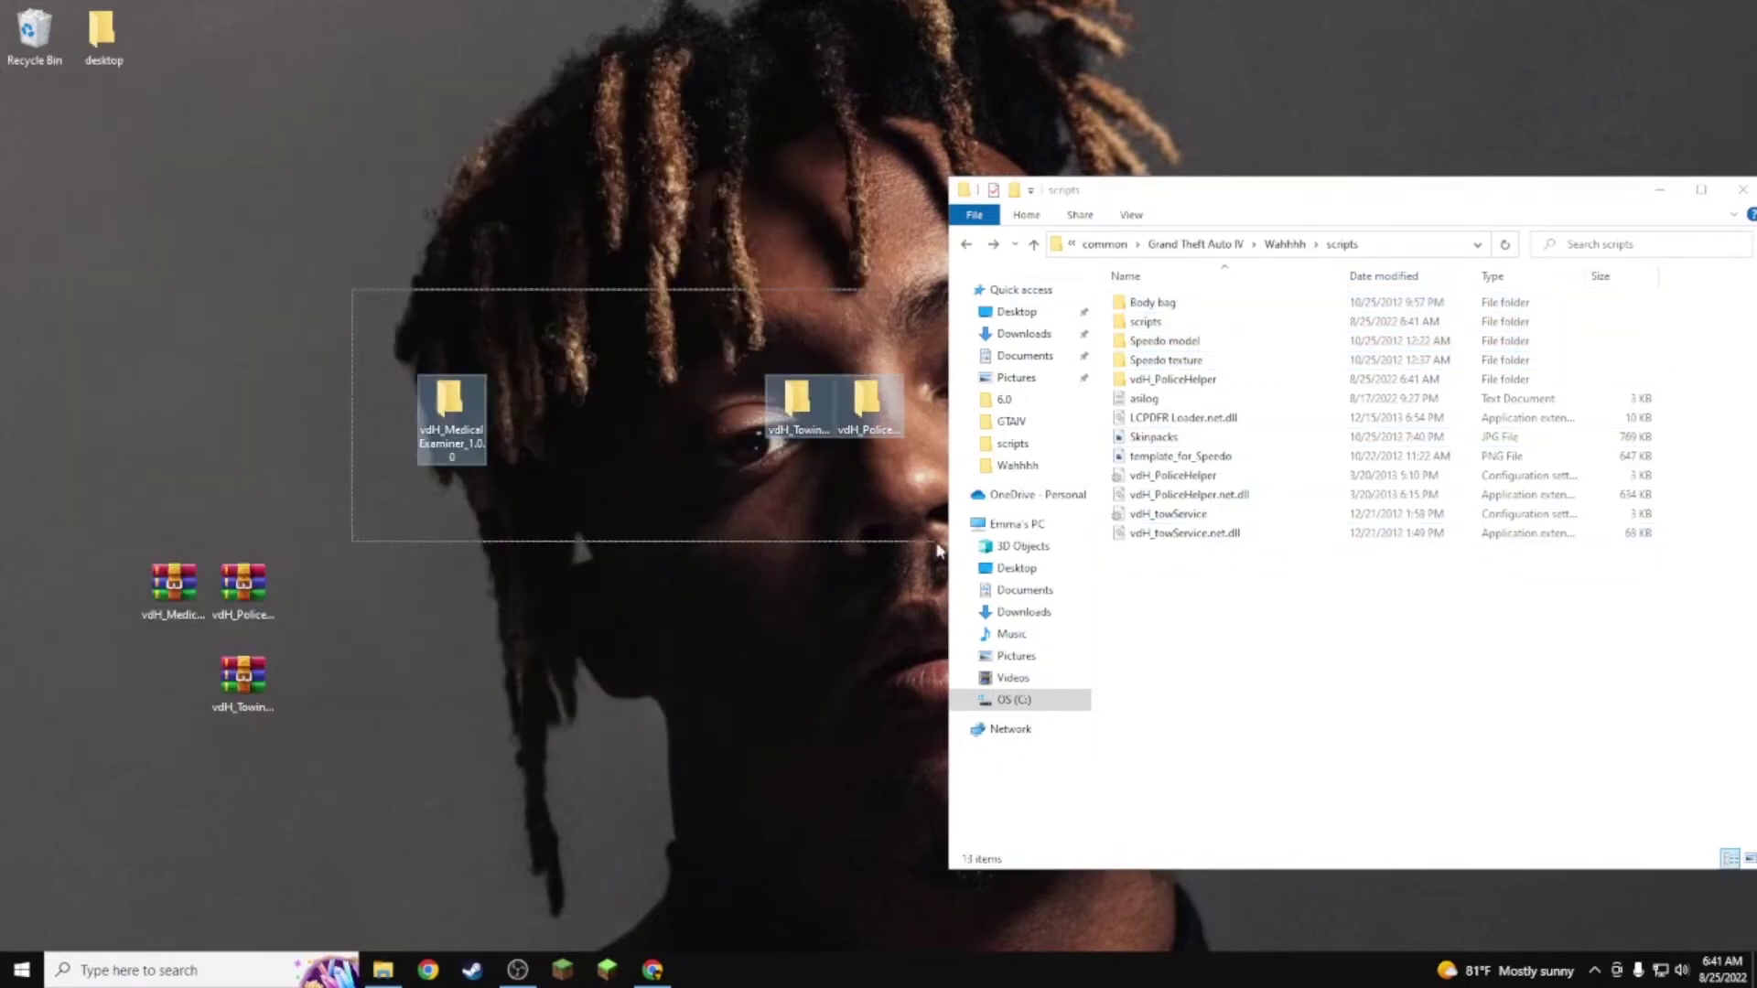
{"action": "key", "text": "Delete"}
{"action": "left_click_drag", "start_coordinate": [201, 480], "coordinate": [342, 729]}
{"action": "key", "text": "Delete"}
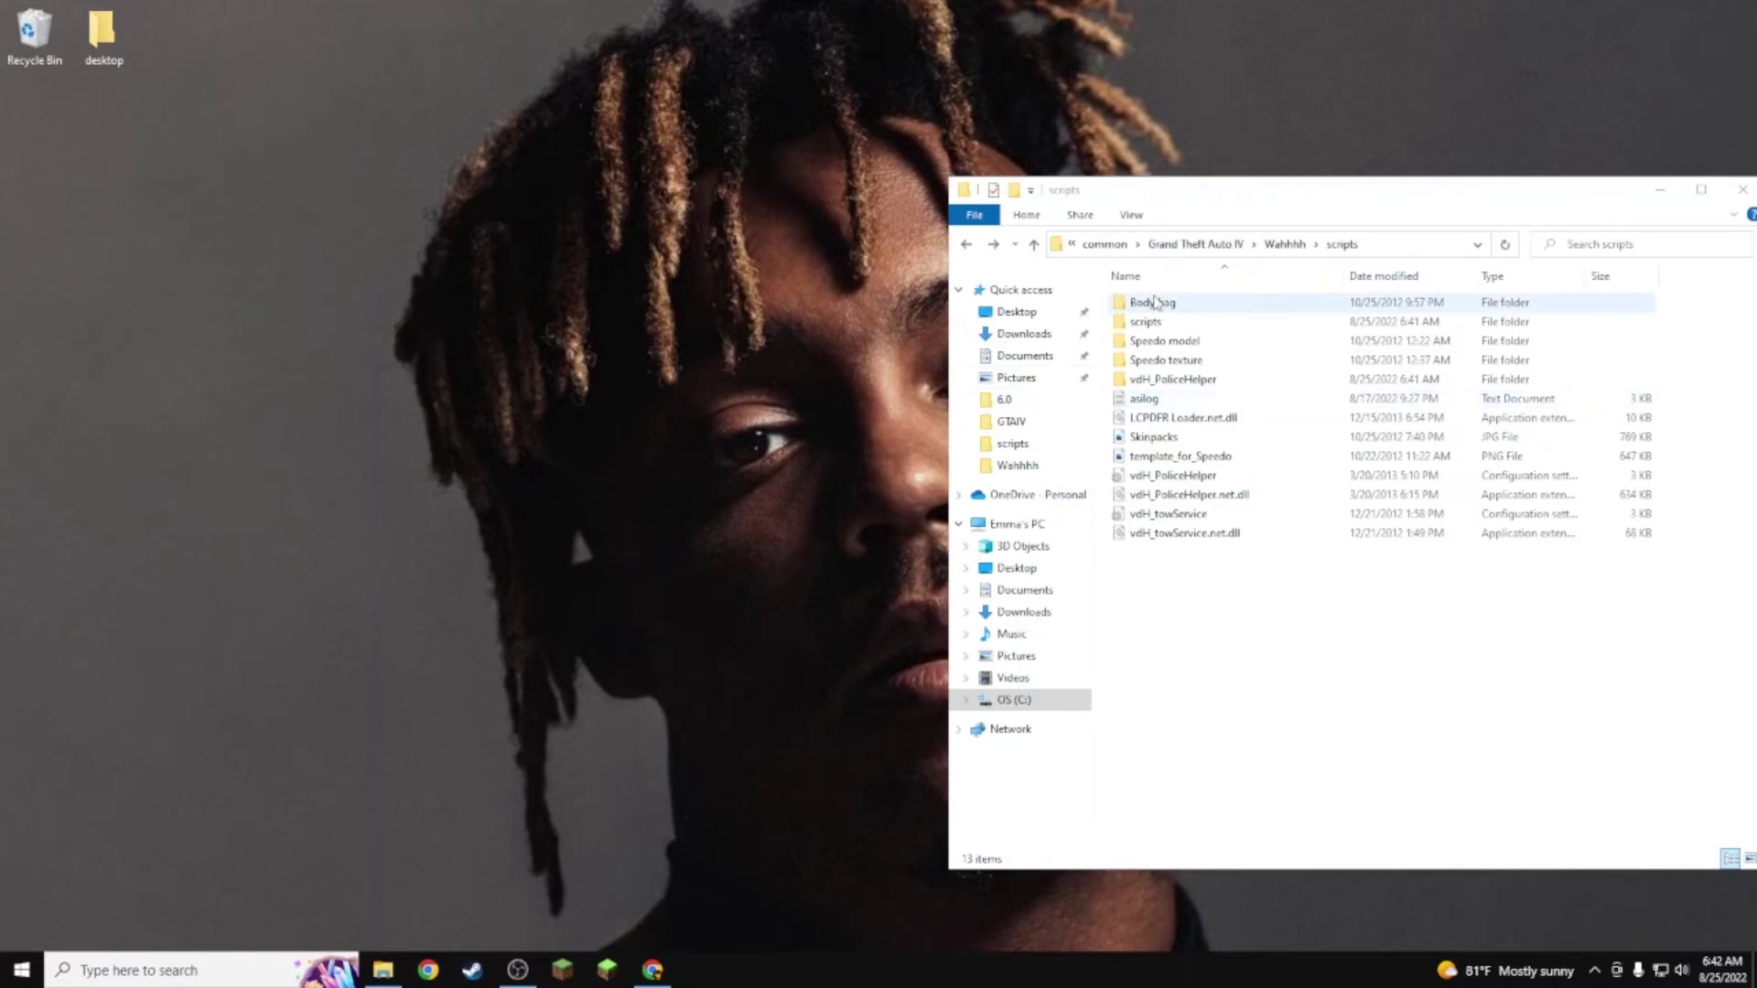
Step: Centre the scripts window and go up to the Wahhhh game folder
{"action": "left_click_drag", "start_coordinate": [1255, 201], "coordinate": [580, 115]}
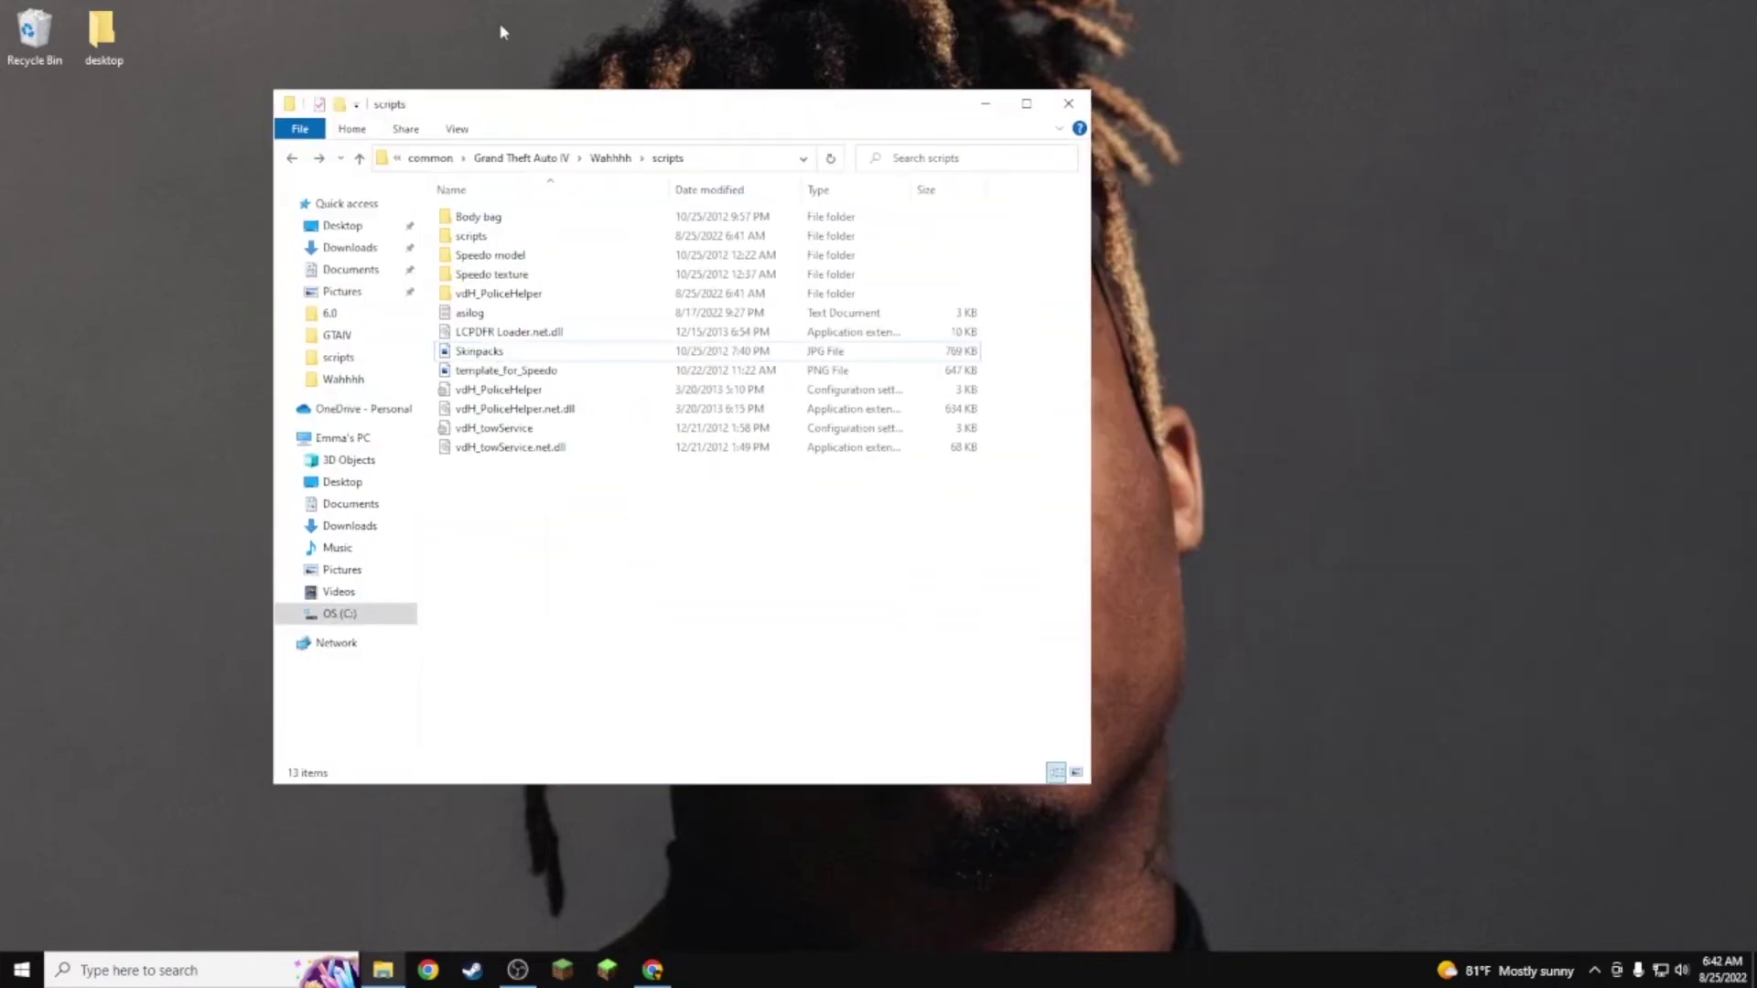
{"action": "left_click", "coordinate": [610, 157]}
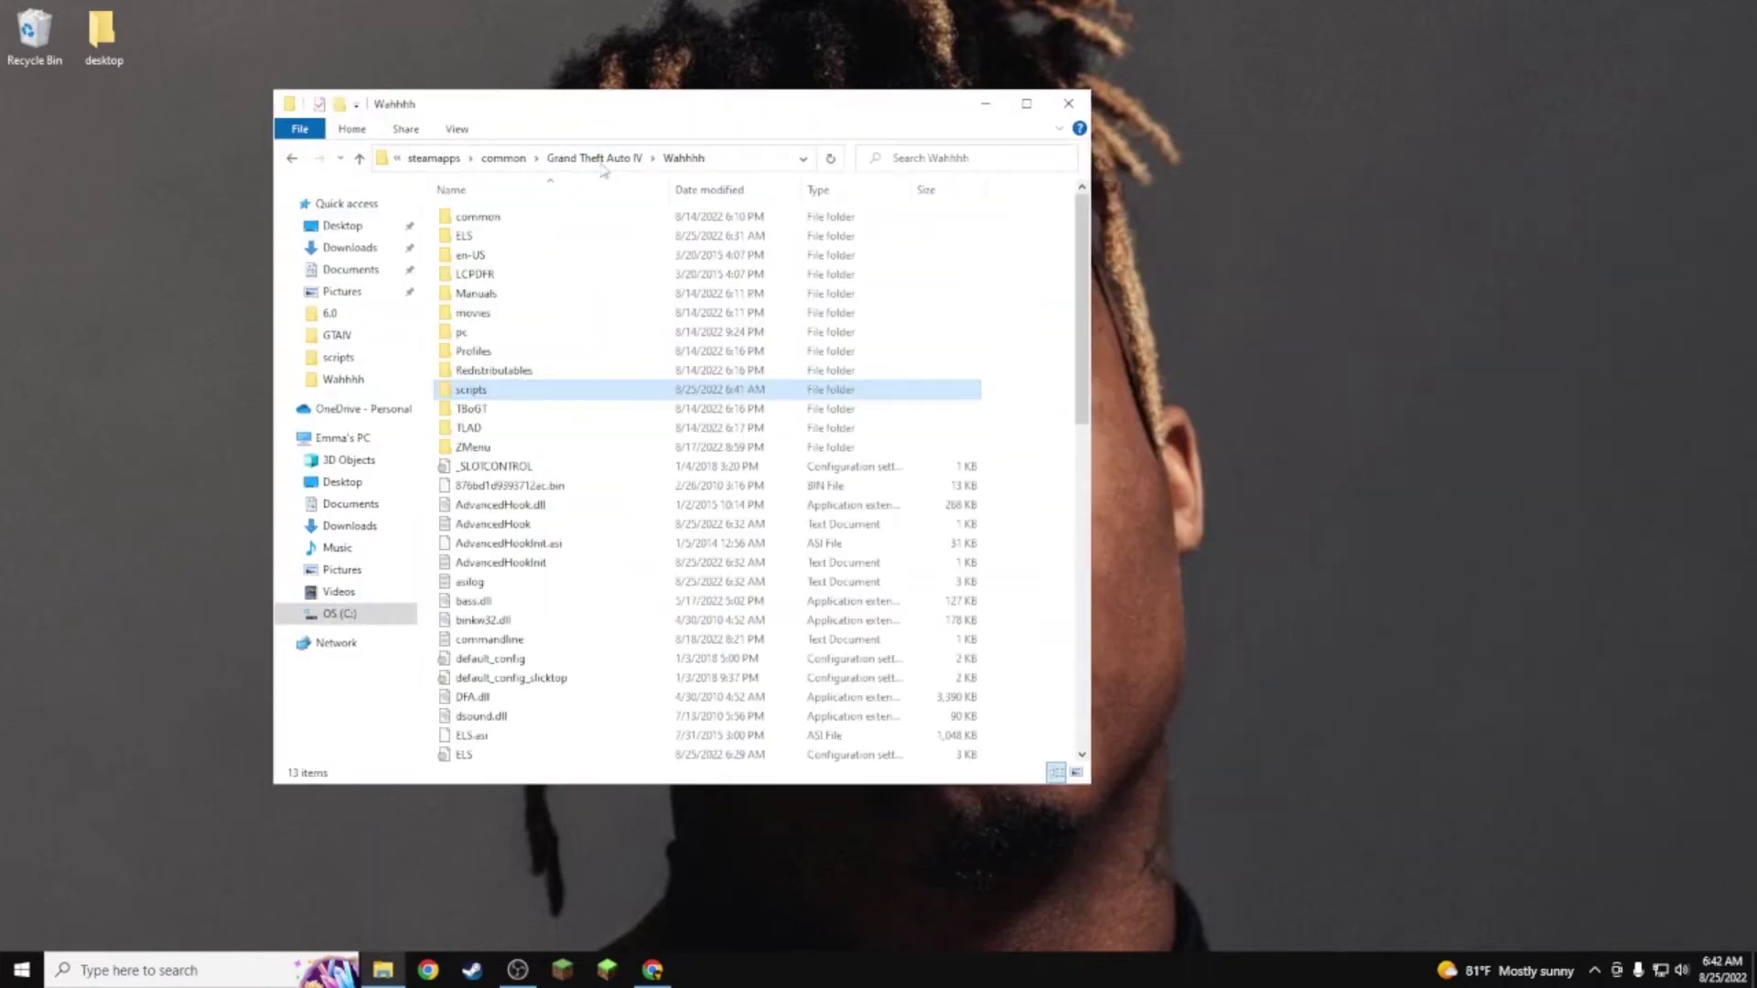
{"action": "scroll", "coordinate": [512, 393], "scroll_direction": "down", "scroll_amount": 1}
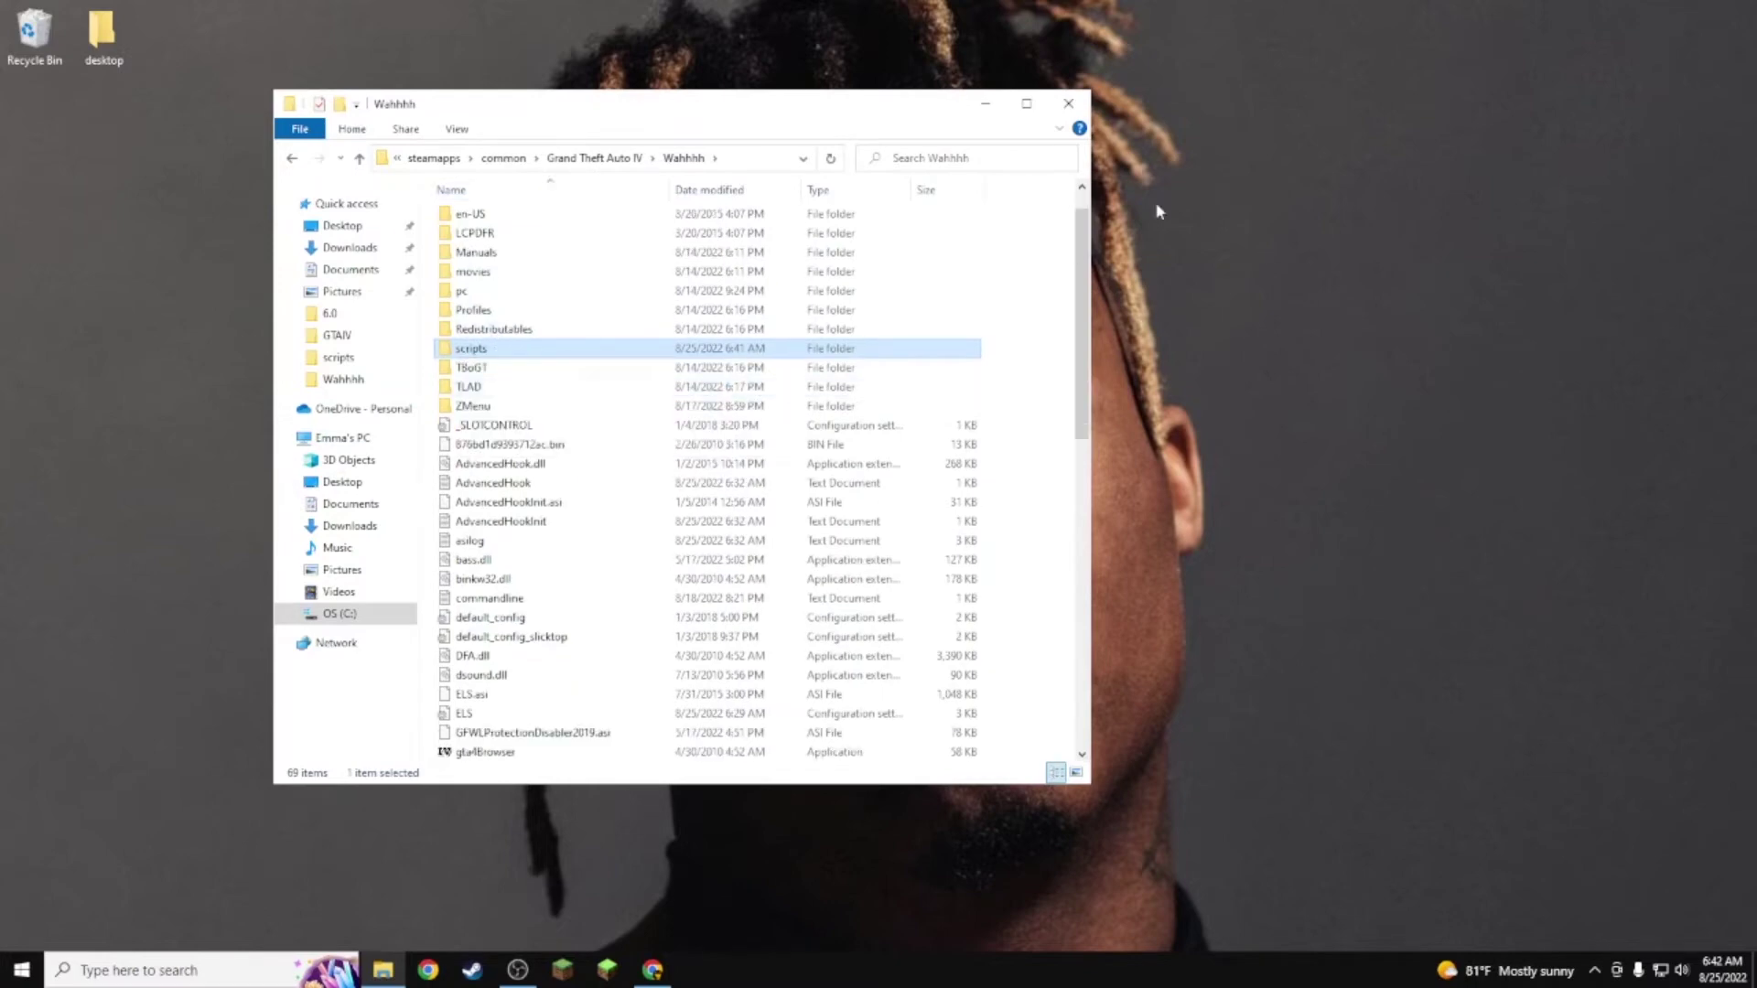
{"action": "scroll", "coordinate": [875, 359], "scroll_direction": "down", "scroll_amount": 7}
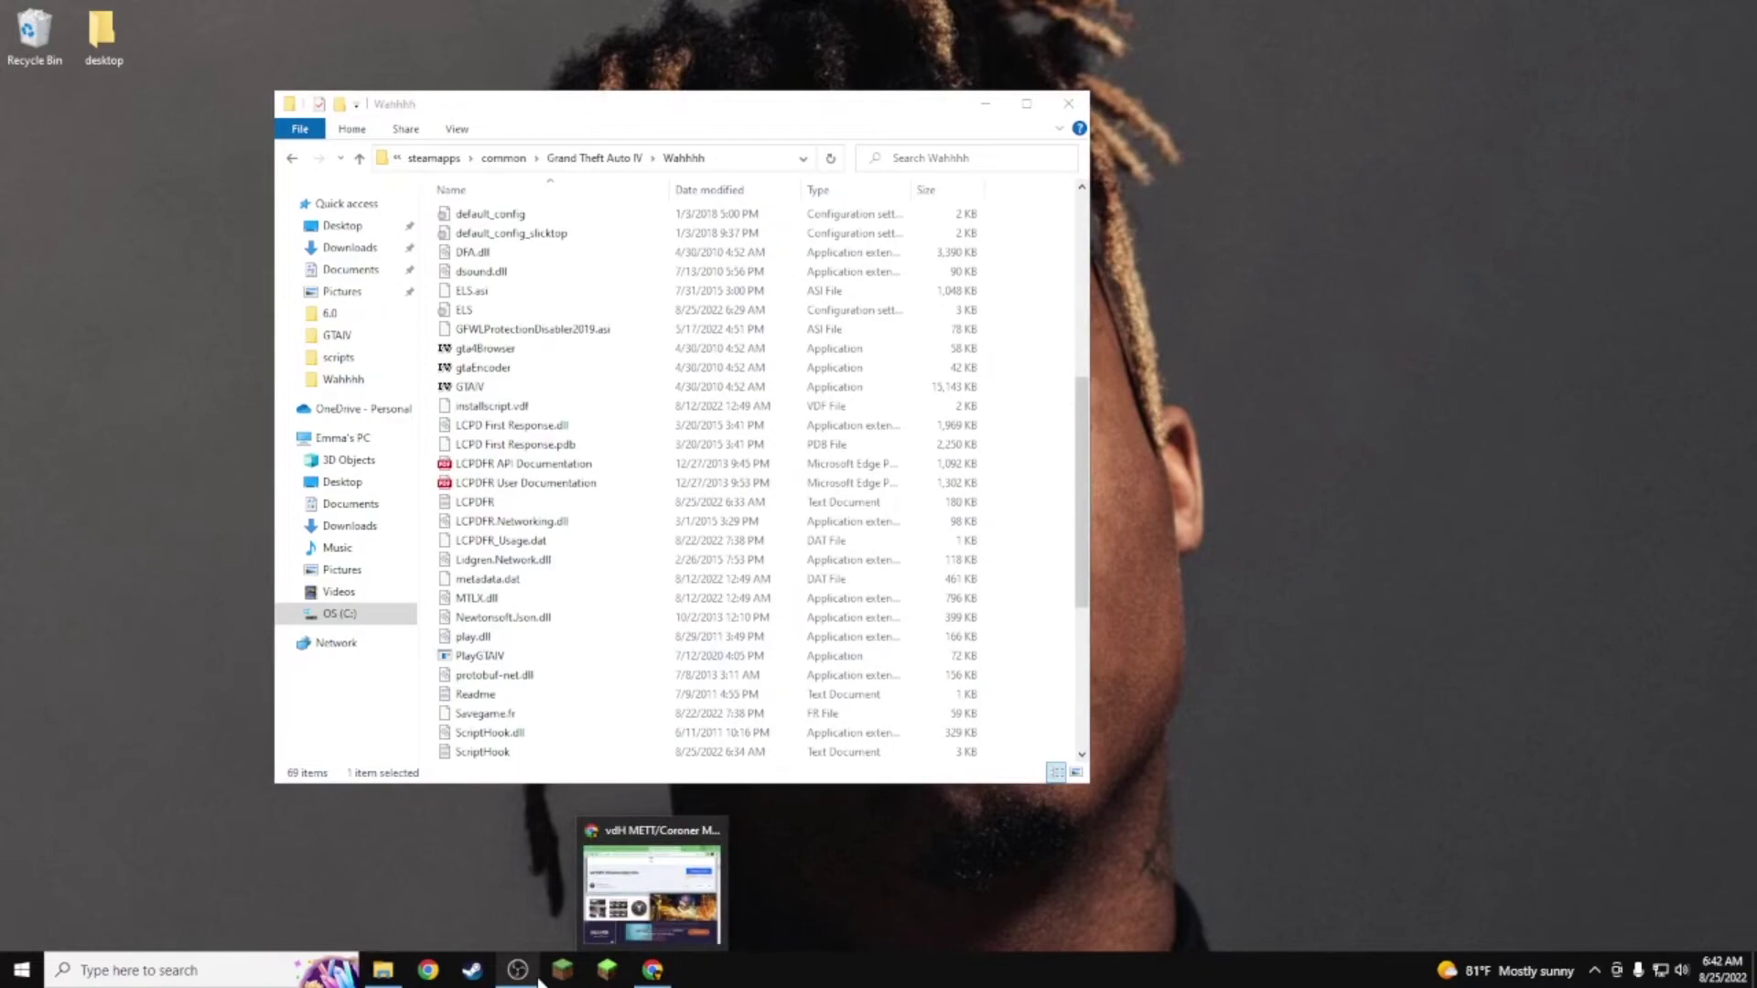
{"action": "mouse_move", "coordinate": [527, 984]}
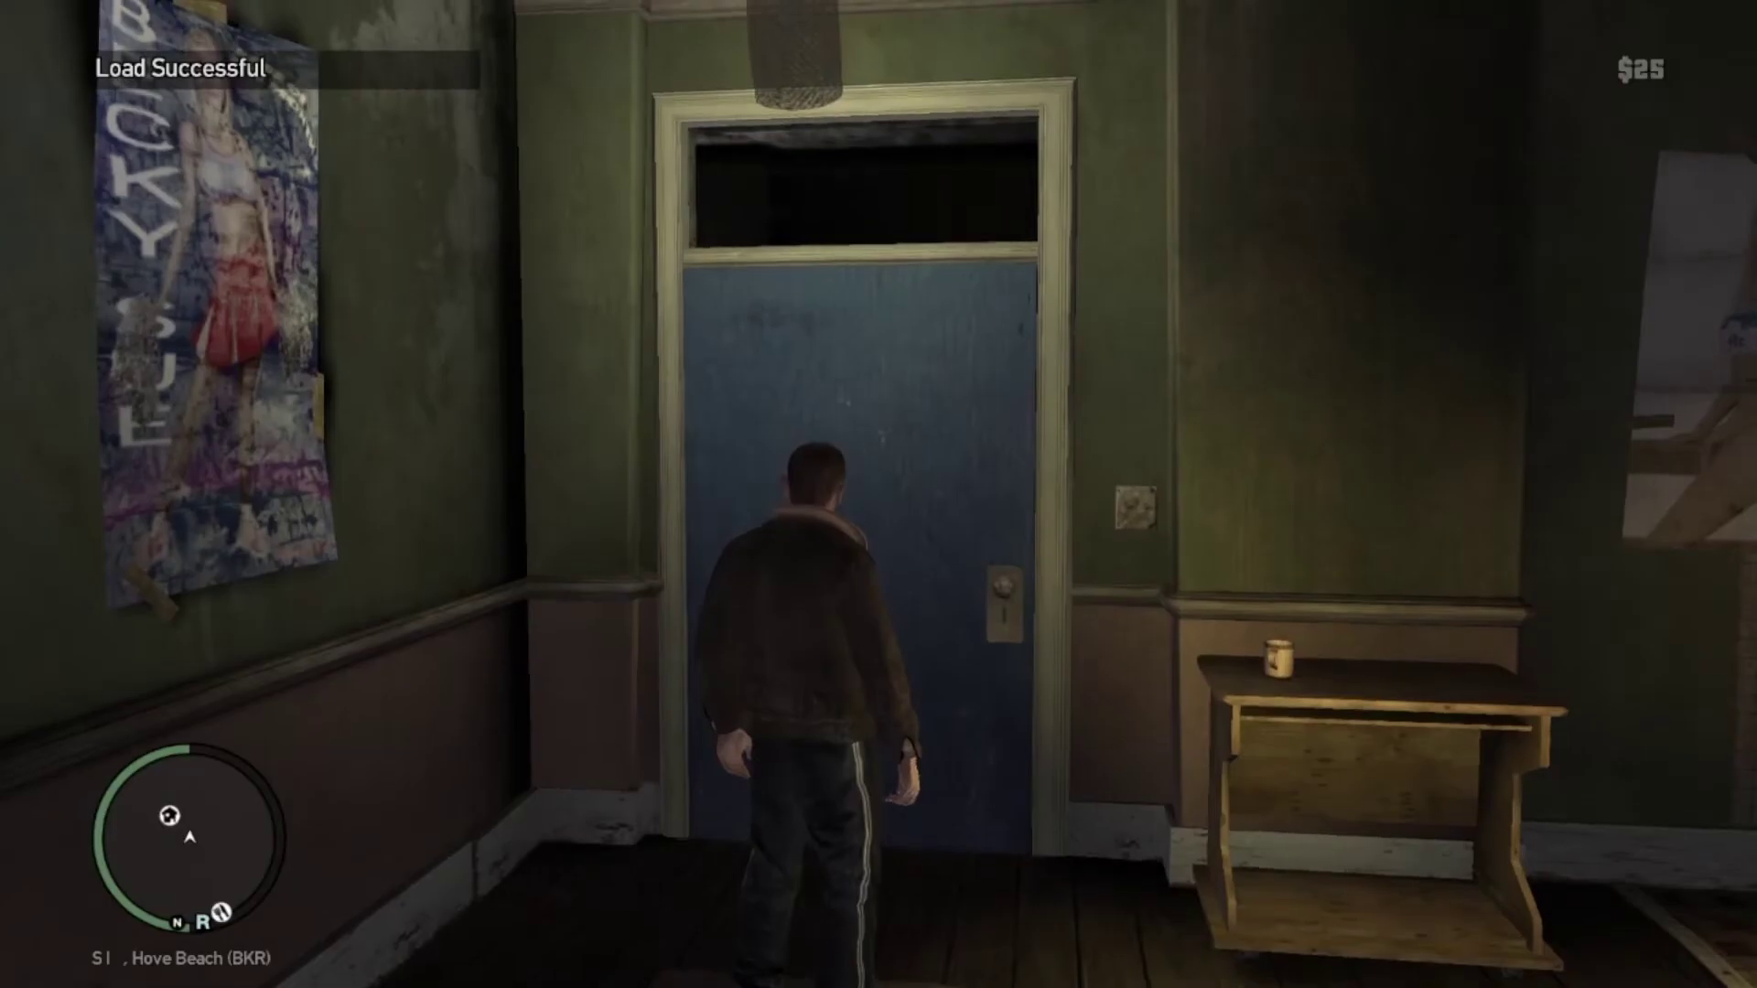
Step: Toggle Airbreak with F4, fly Niko up through the ceiling with Q, then land on the rooftop
{"action": "key", "text": "F4"}
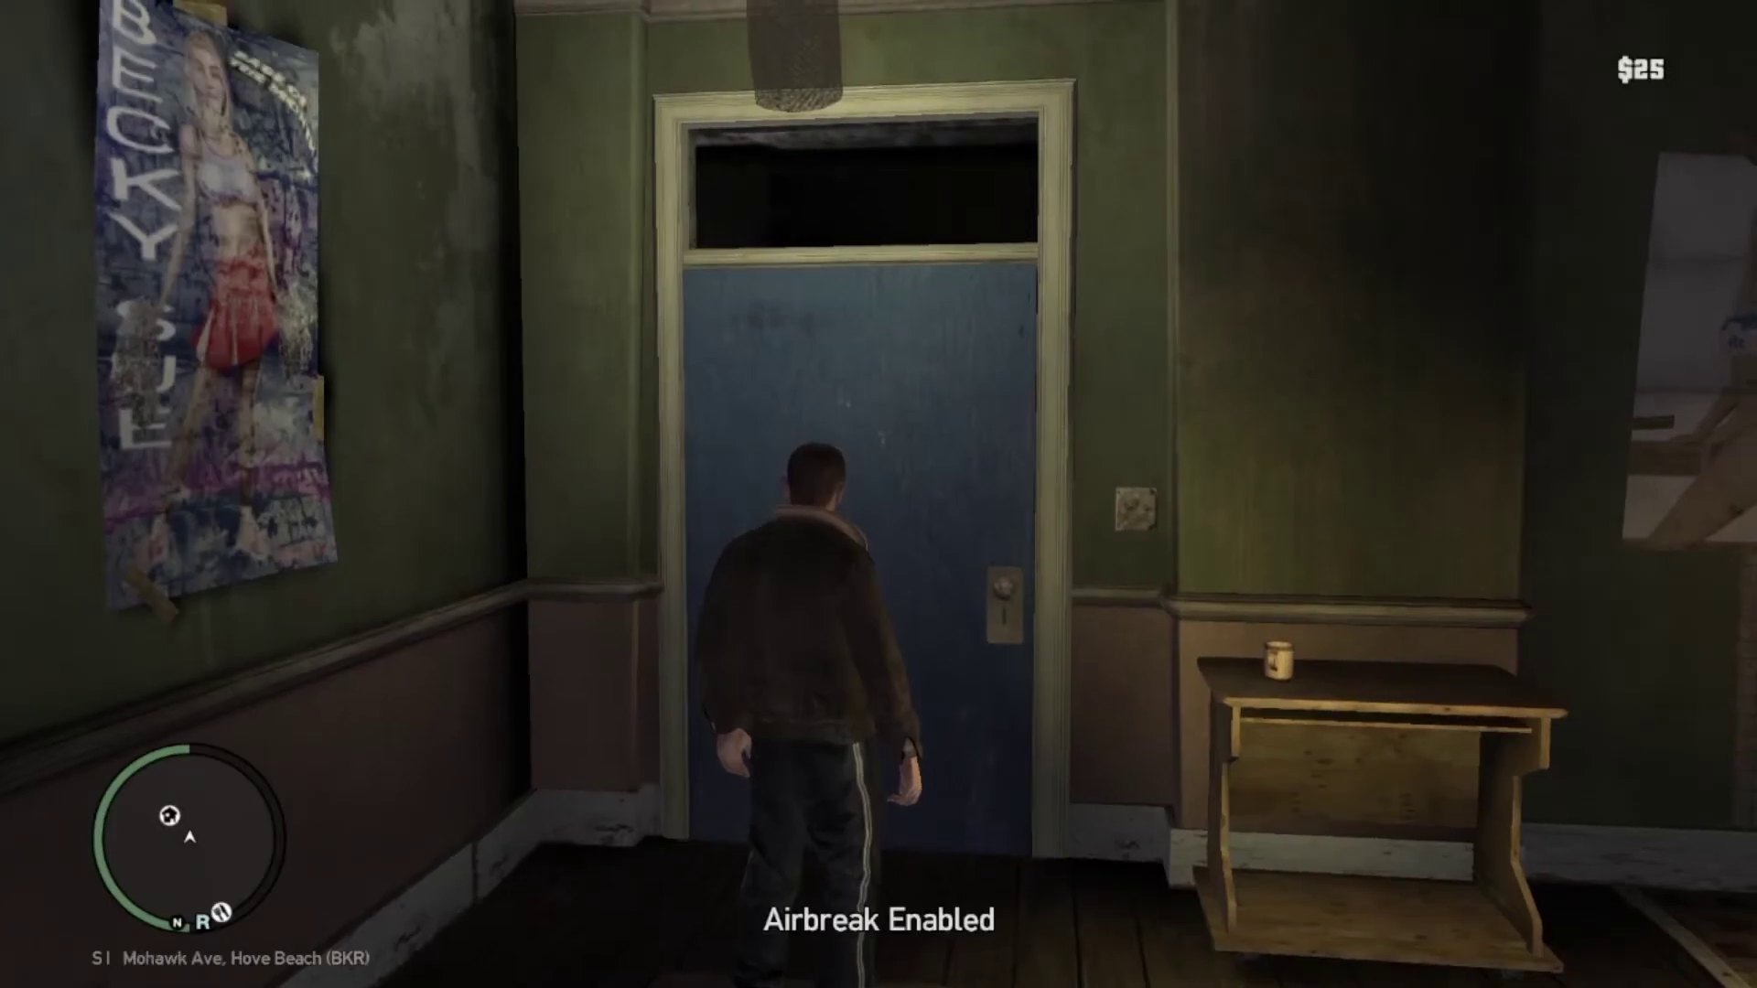
{"action": "key", "text": "q"}
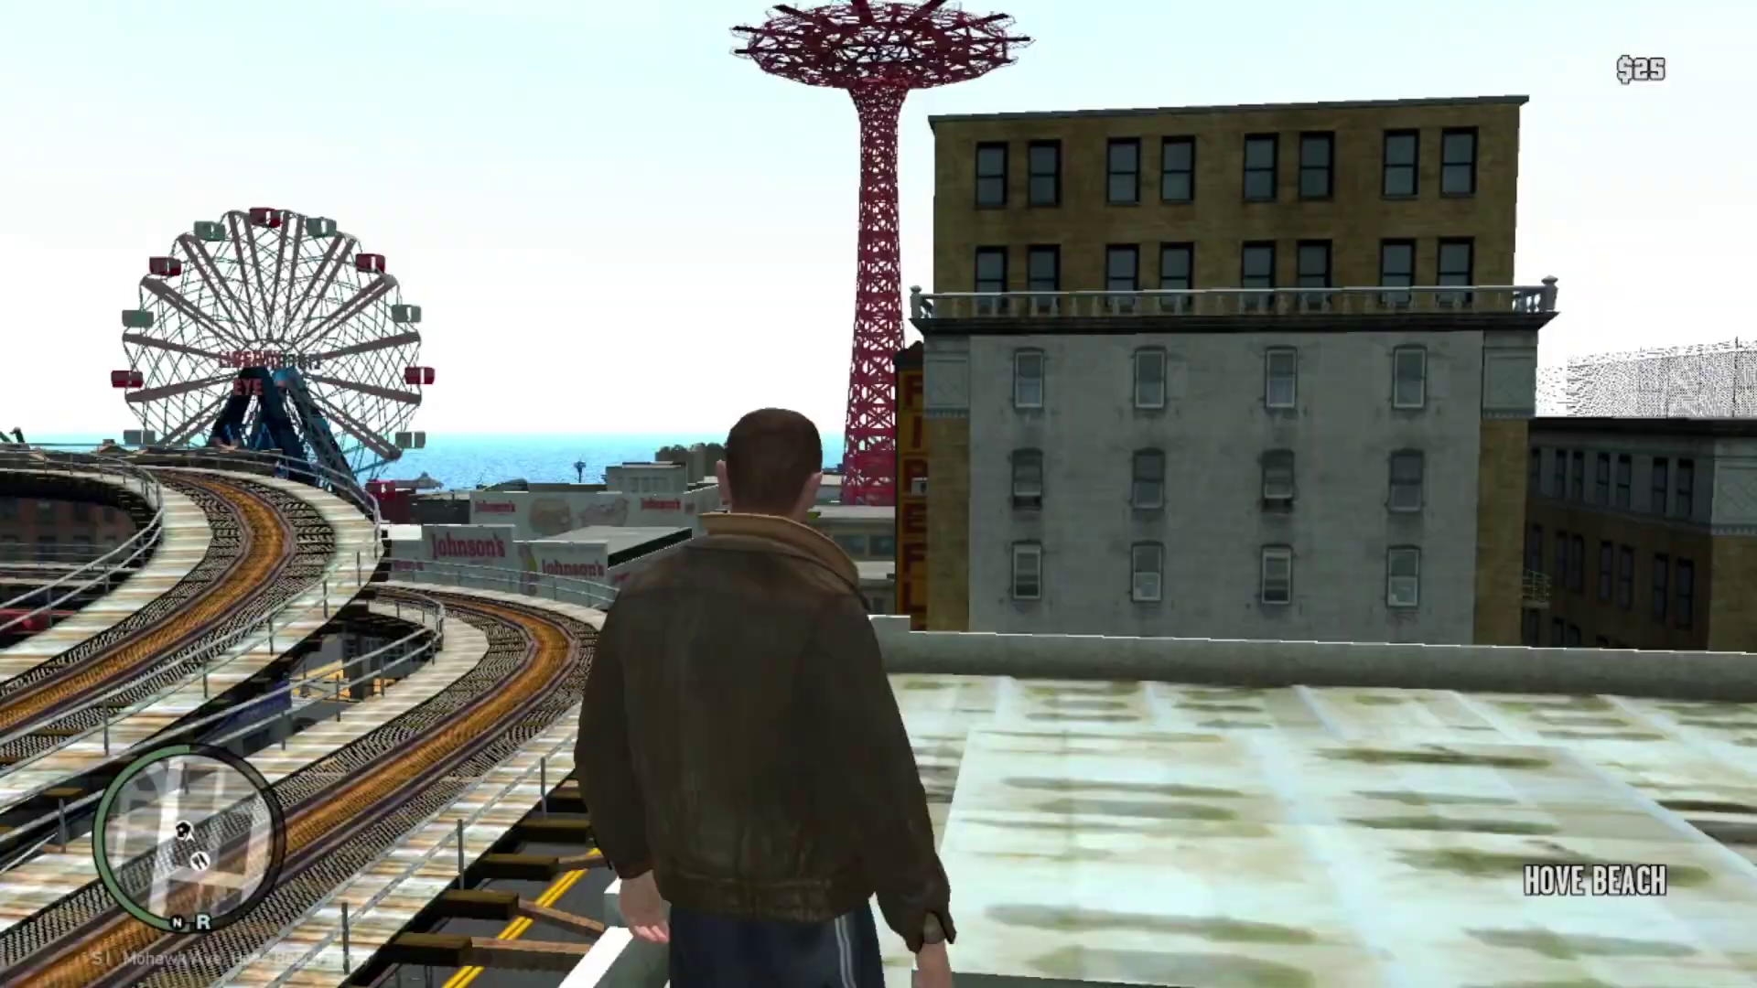
{"action": "key", "text": "F4"}
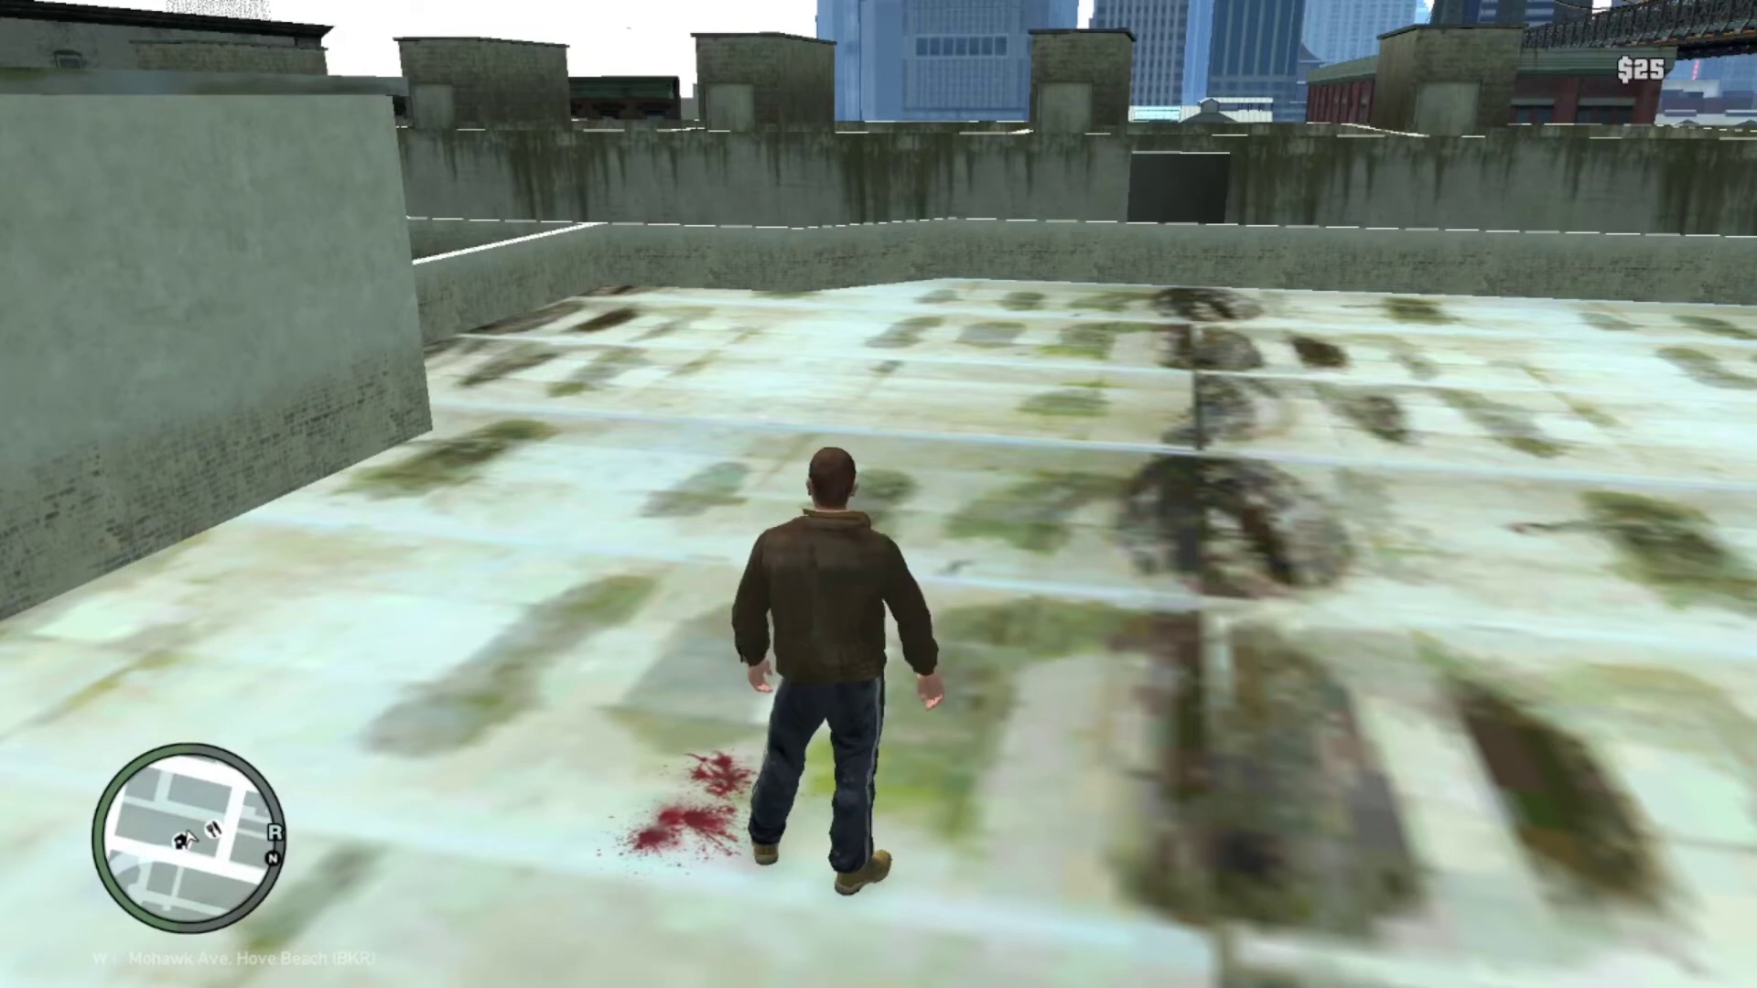
Step: Open the PoliceHelper menu with P, view Call for services, close it, and open the pause menu
{"action": "key", "text": "p"}
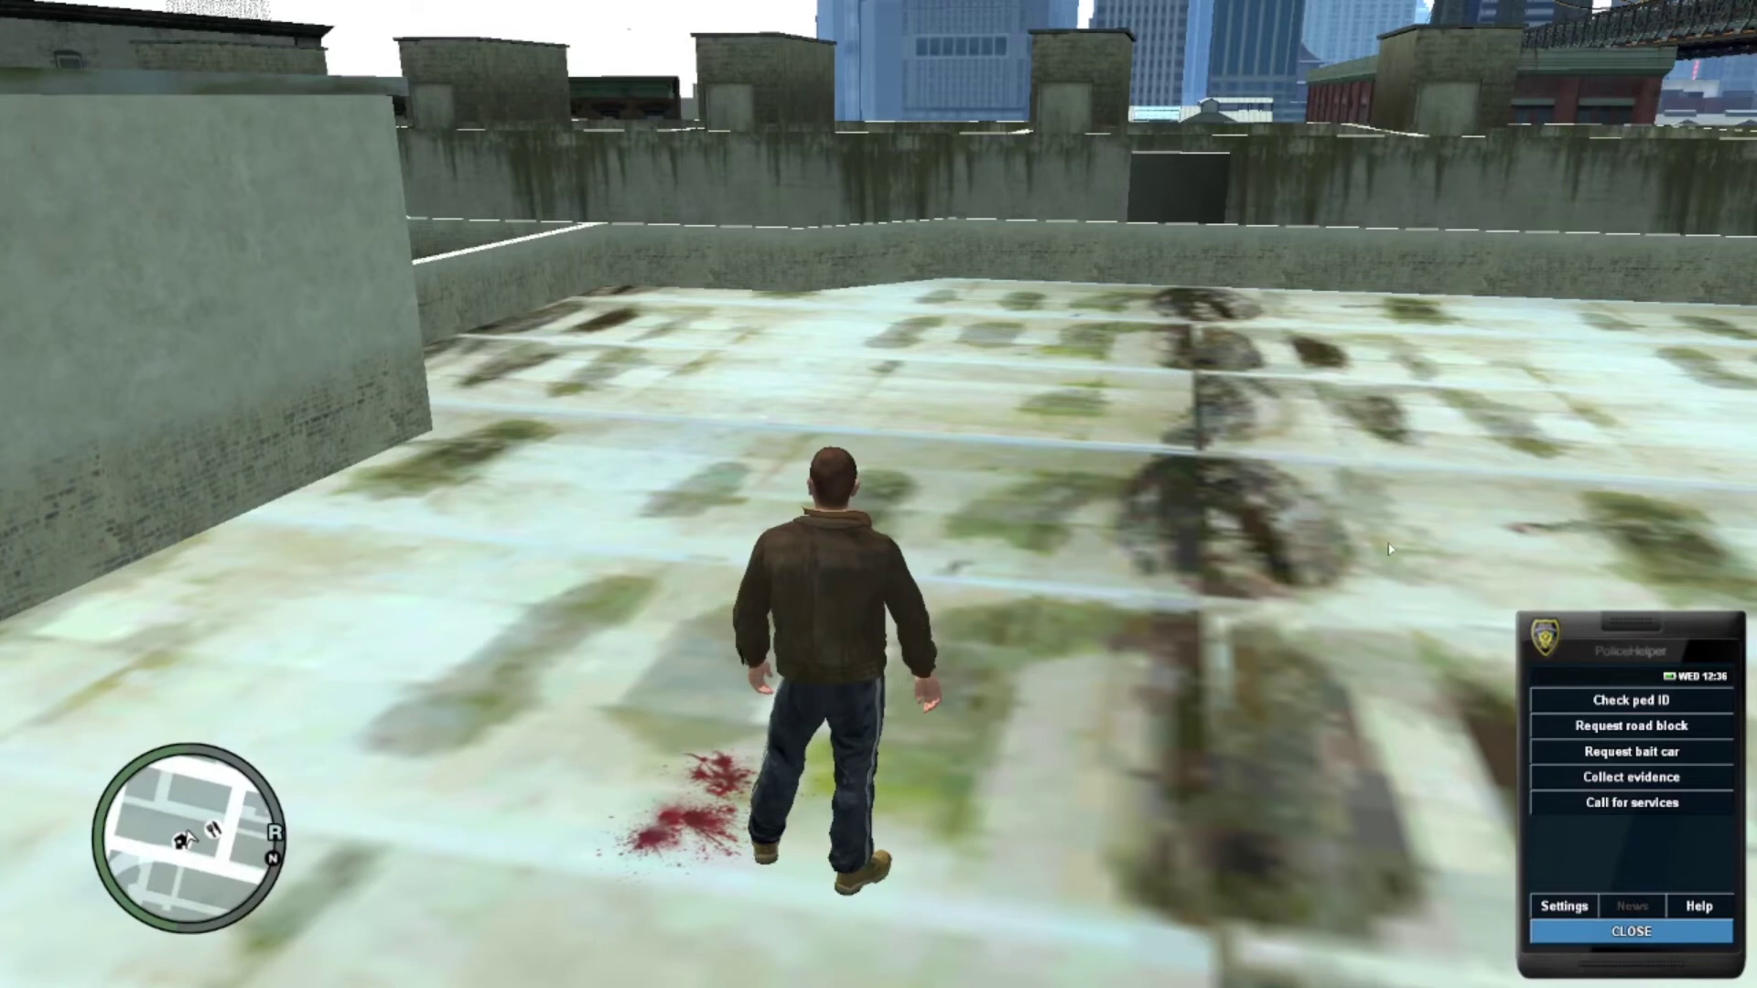
{"action": "left_click", "coordinate": [1547, 804]}
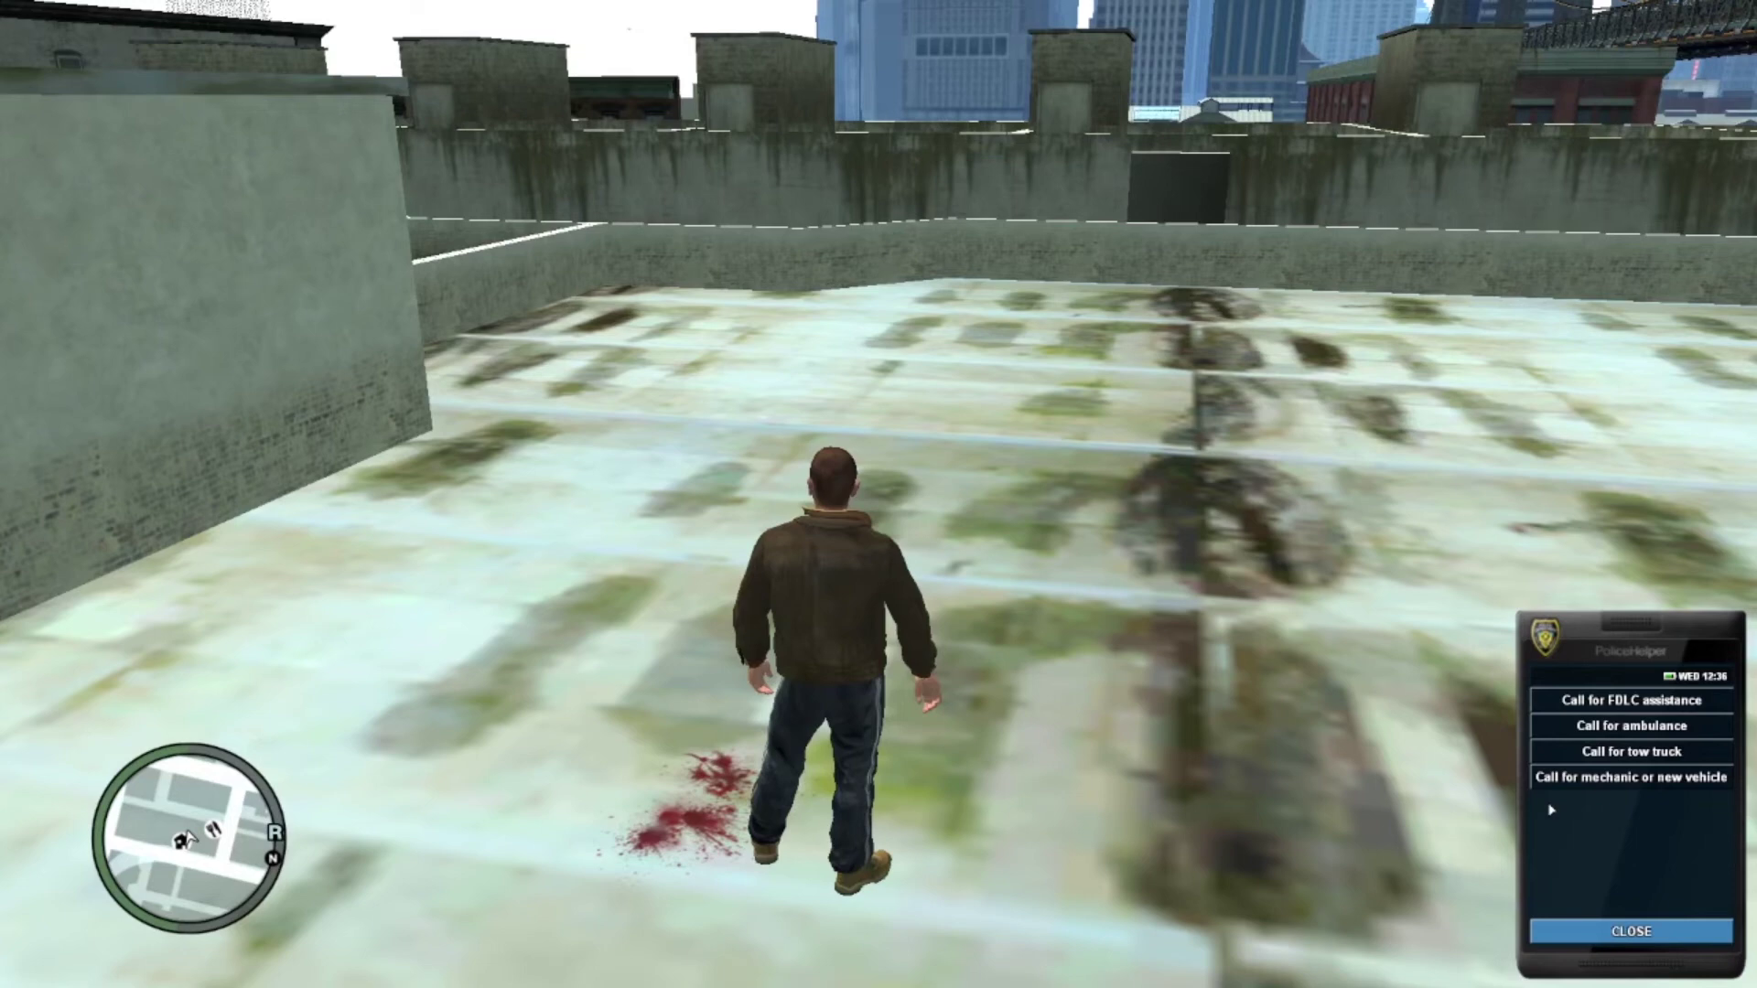
{"action": "left_click", "coordinate": [1692, 789]}
{"action": "key", "text": "Escape"}
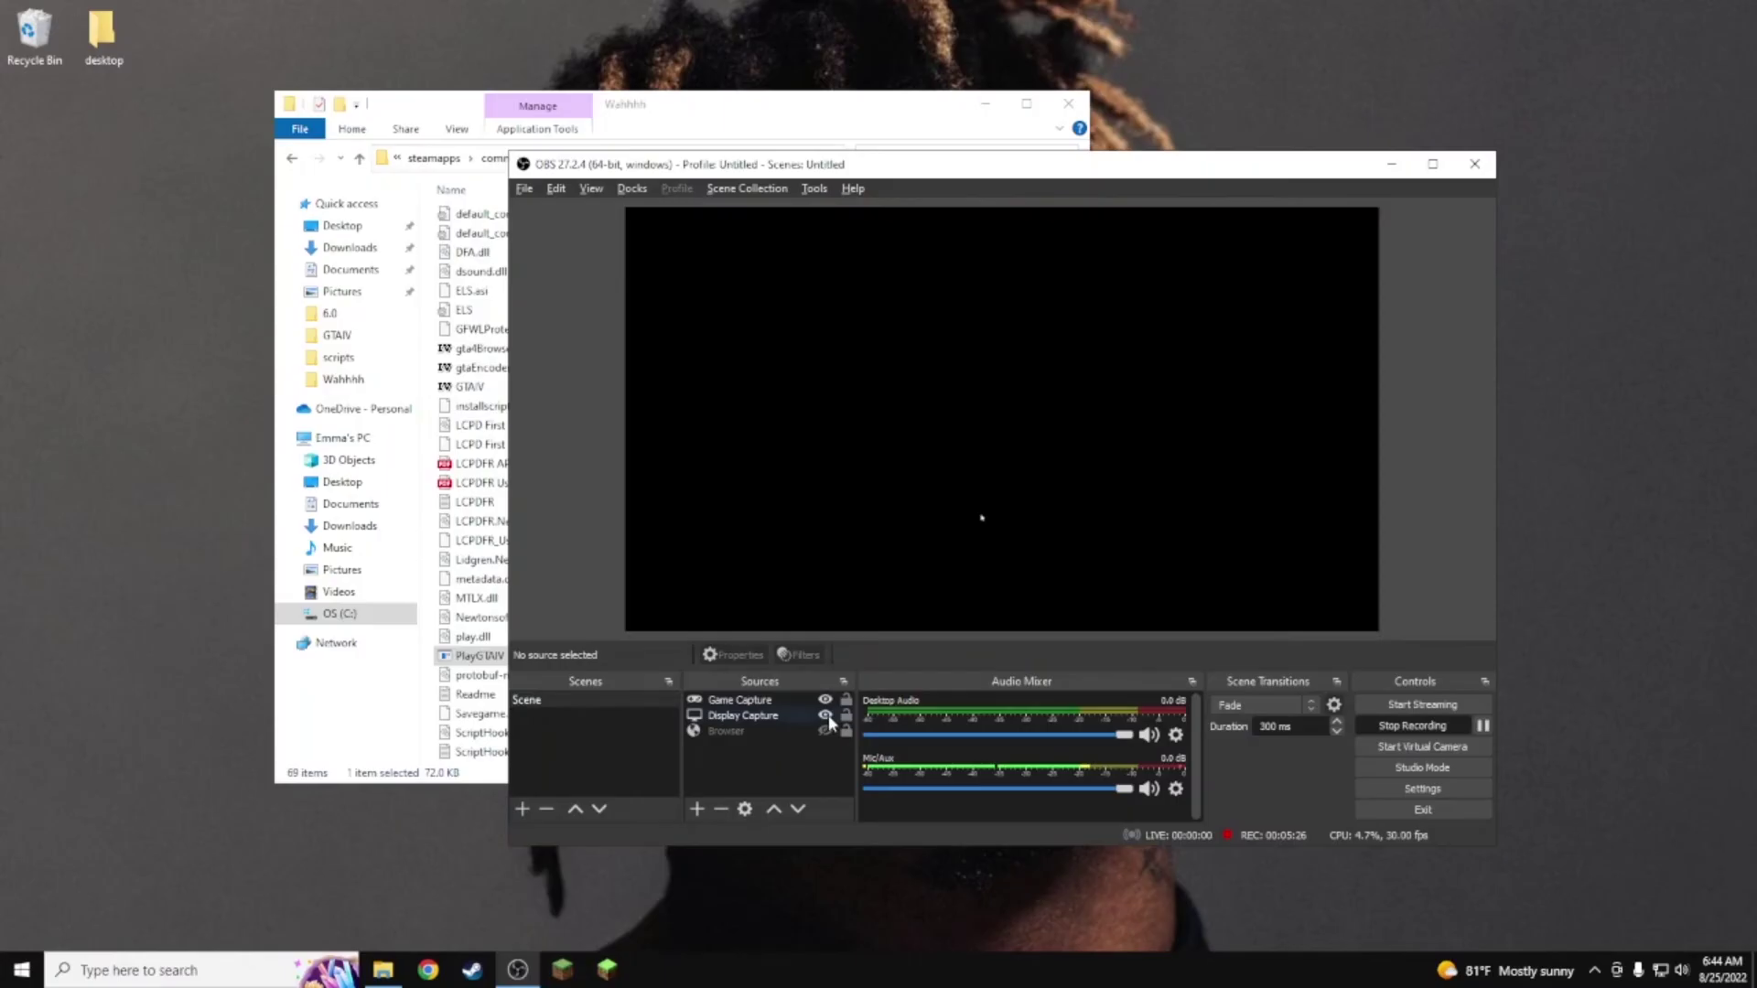
Step: Make the Display Capture source visible in OBS, then minimize OBS
{"action": "left_click", "coordinate": [825, 715]}
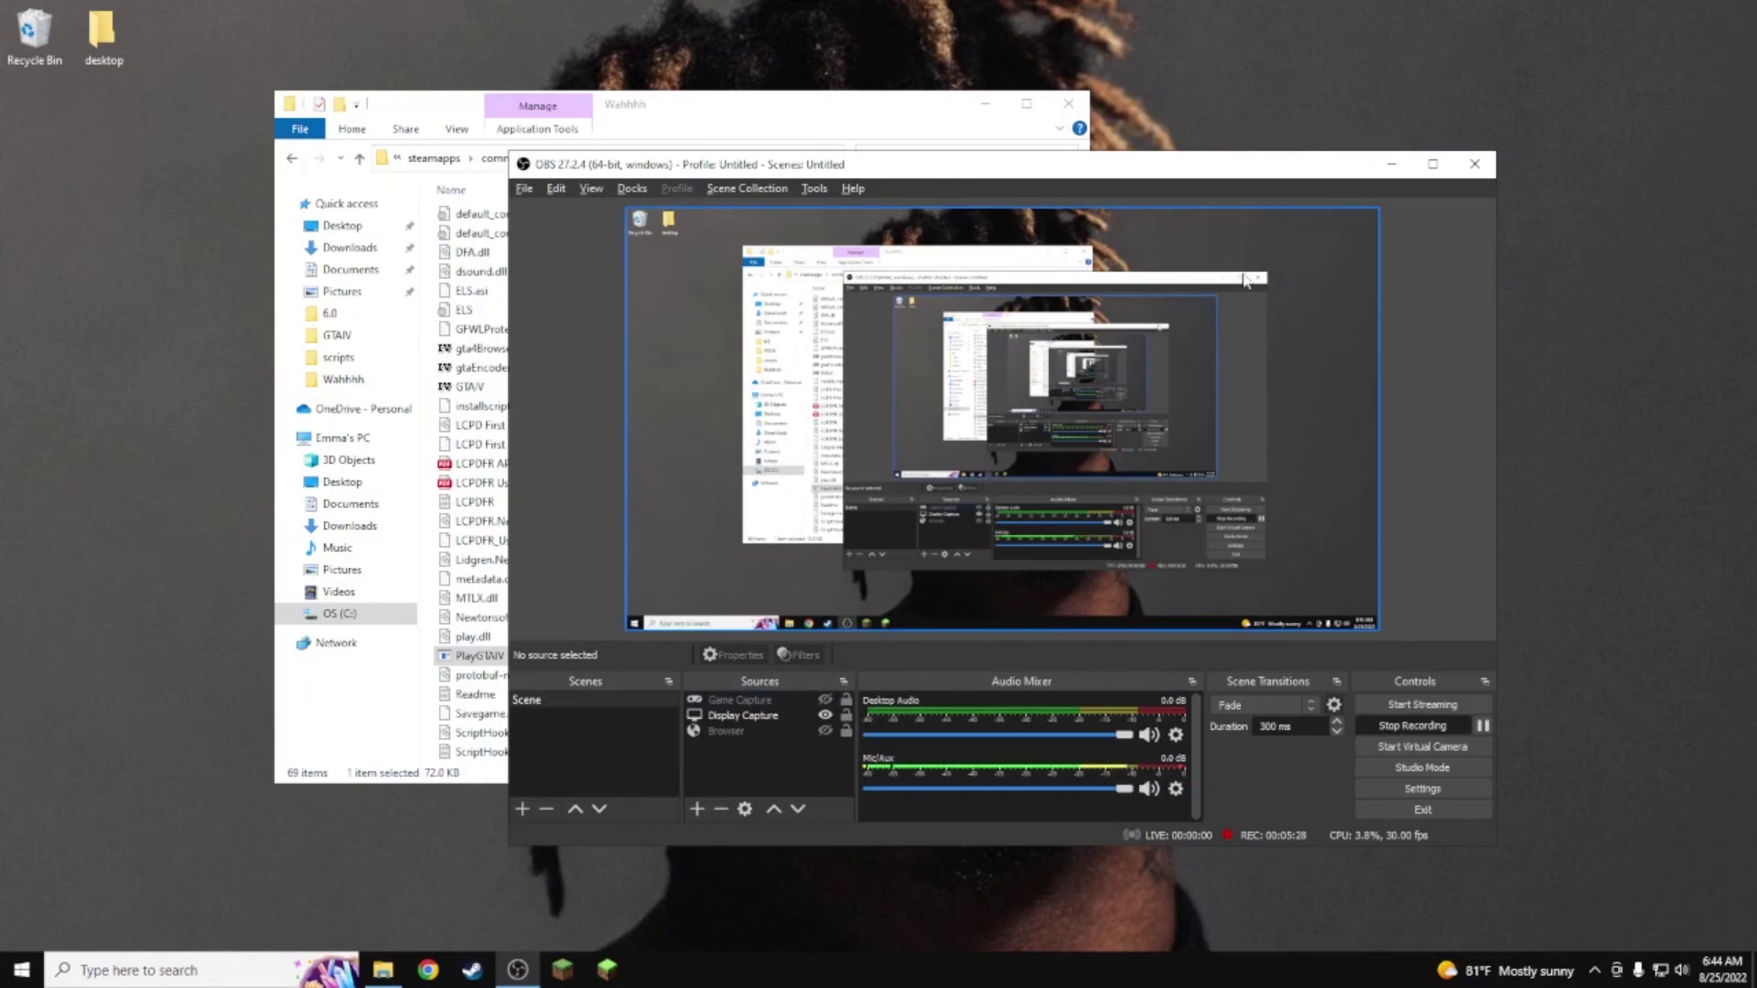
{"action": "left_click", "coordinate": [1390, 164]}
Step: Scroll through the Wahhhh game folder's file list, then close its window to reveal the desktop
{"action": "scroll", "coordinate": [1054, 287], "scroll_direction": "up", "scroll_amount": 5}
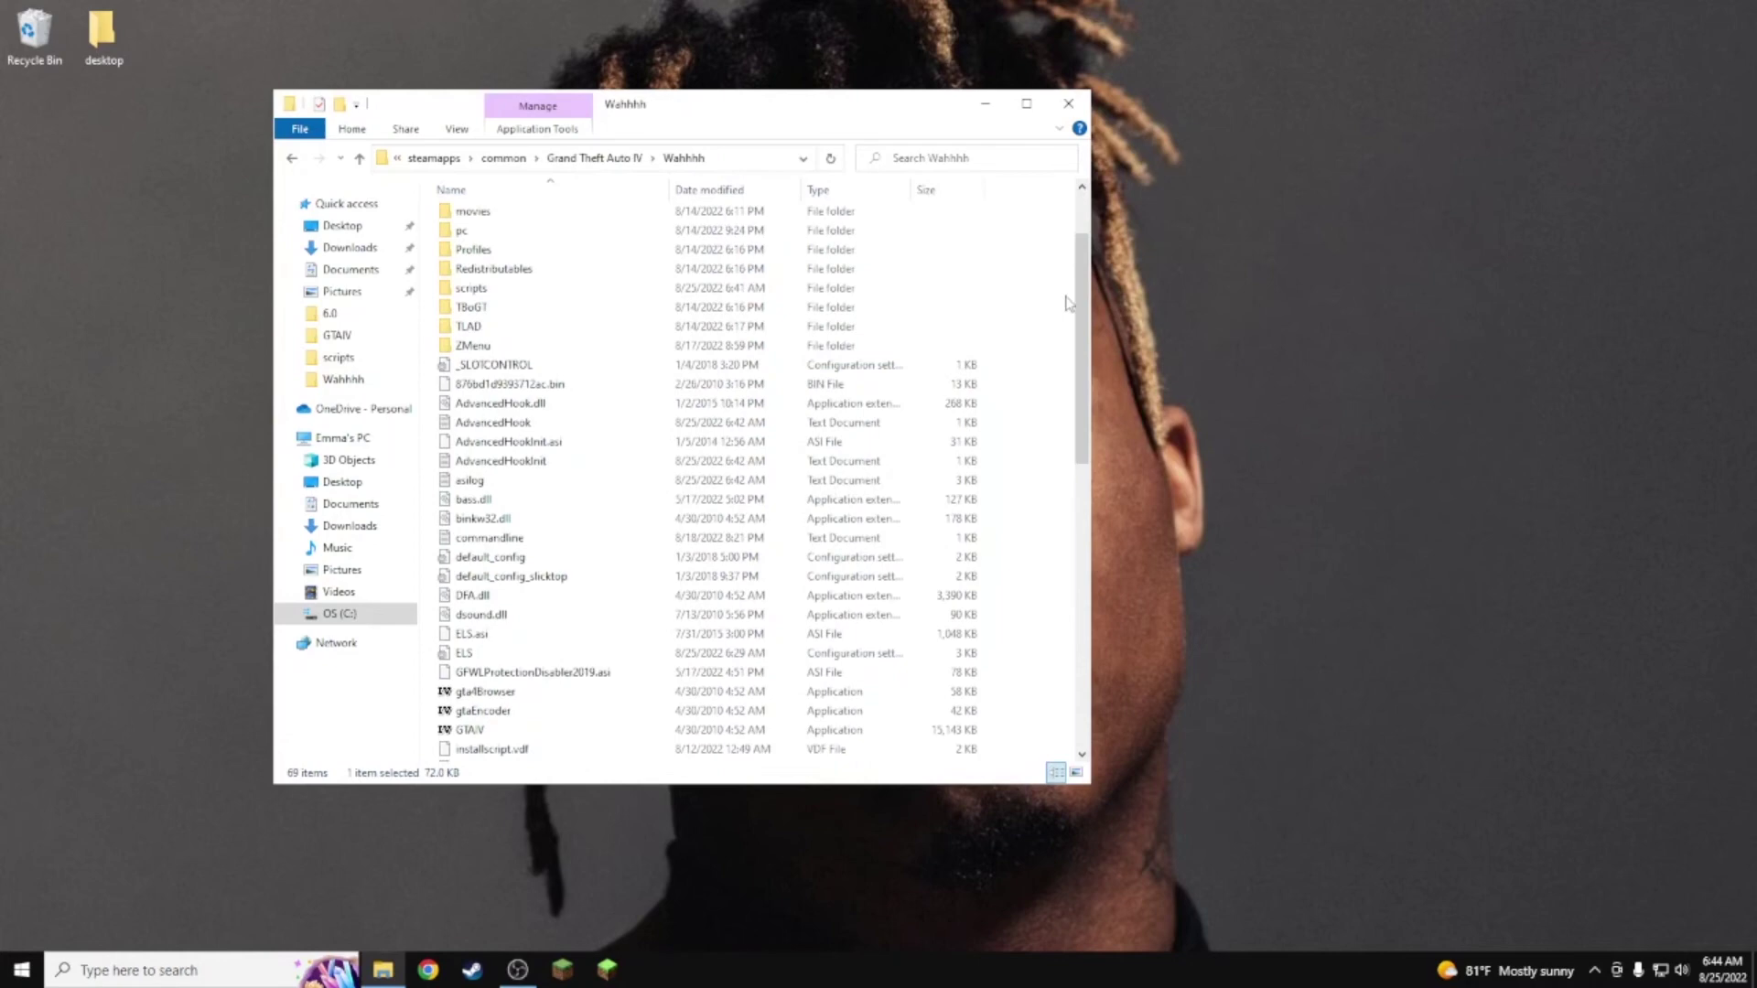
{"action": "scroll", "coordinate": [846, 442], "scroll_direction": "down", "scroll_amount": 7}
{"action": "scroll", "coordinate": [847, 448], "scroll_direction": "down", "scroll_amount": 4}
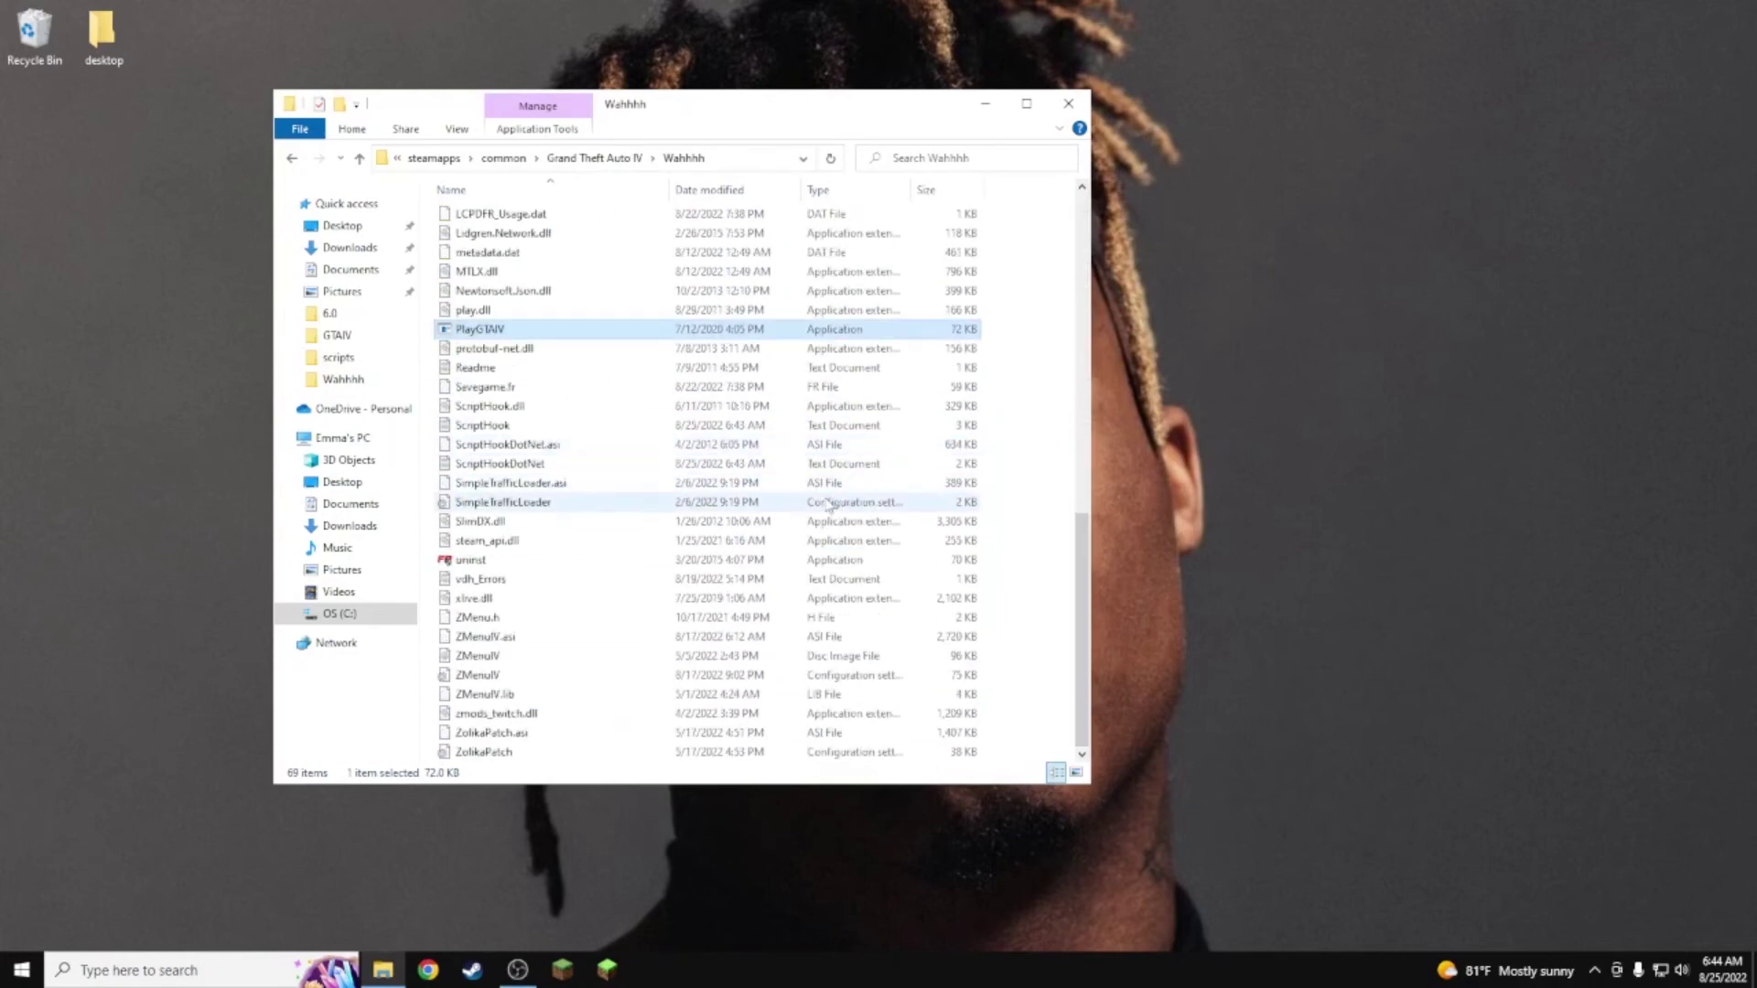
{"action": "scroll", "coordinate": [805, 501], "scroll_direction": "up", "scroll_amount": 5}
{"action": "scroll", "coordinate": [789, 504], "scroll_direction": "down", "scroll_amount": 5}
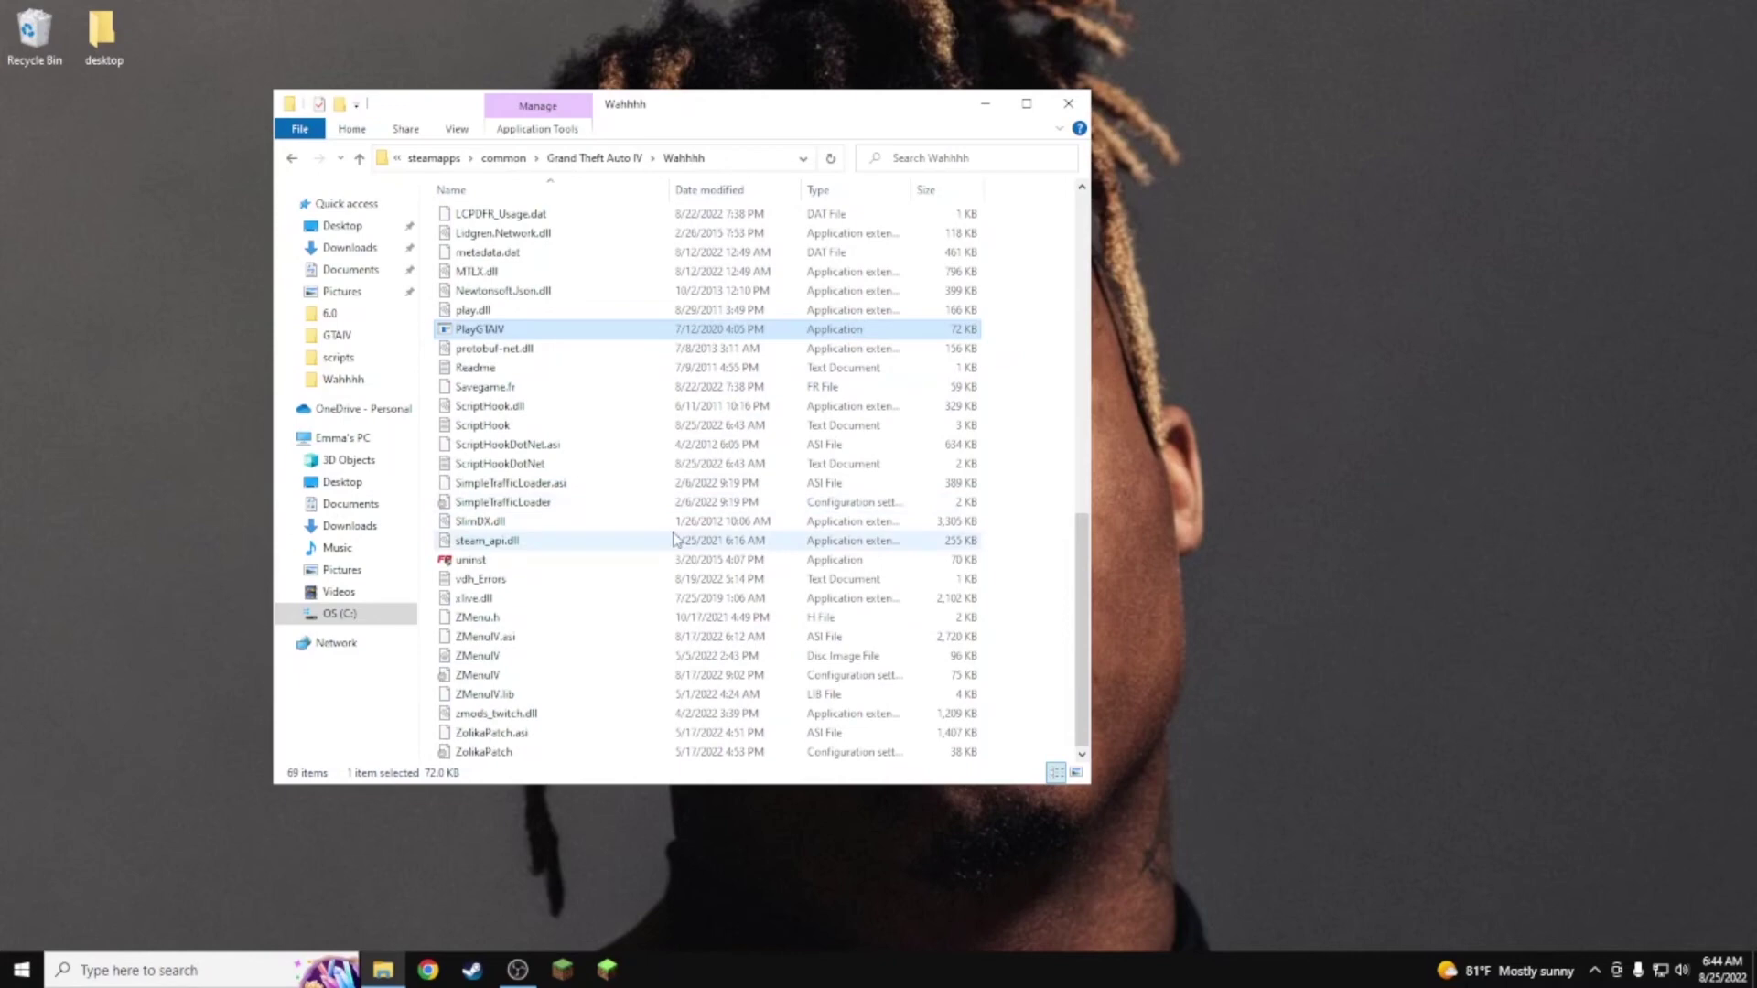
{"action": "scroll", "coordinate": [674, 539], "scroll_direction": "up", "scroll_amount": 12}
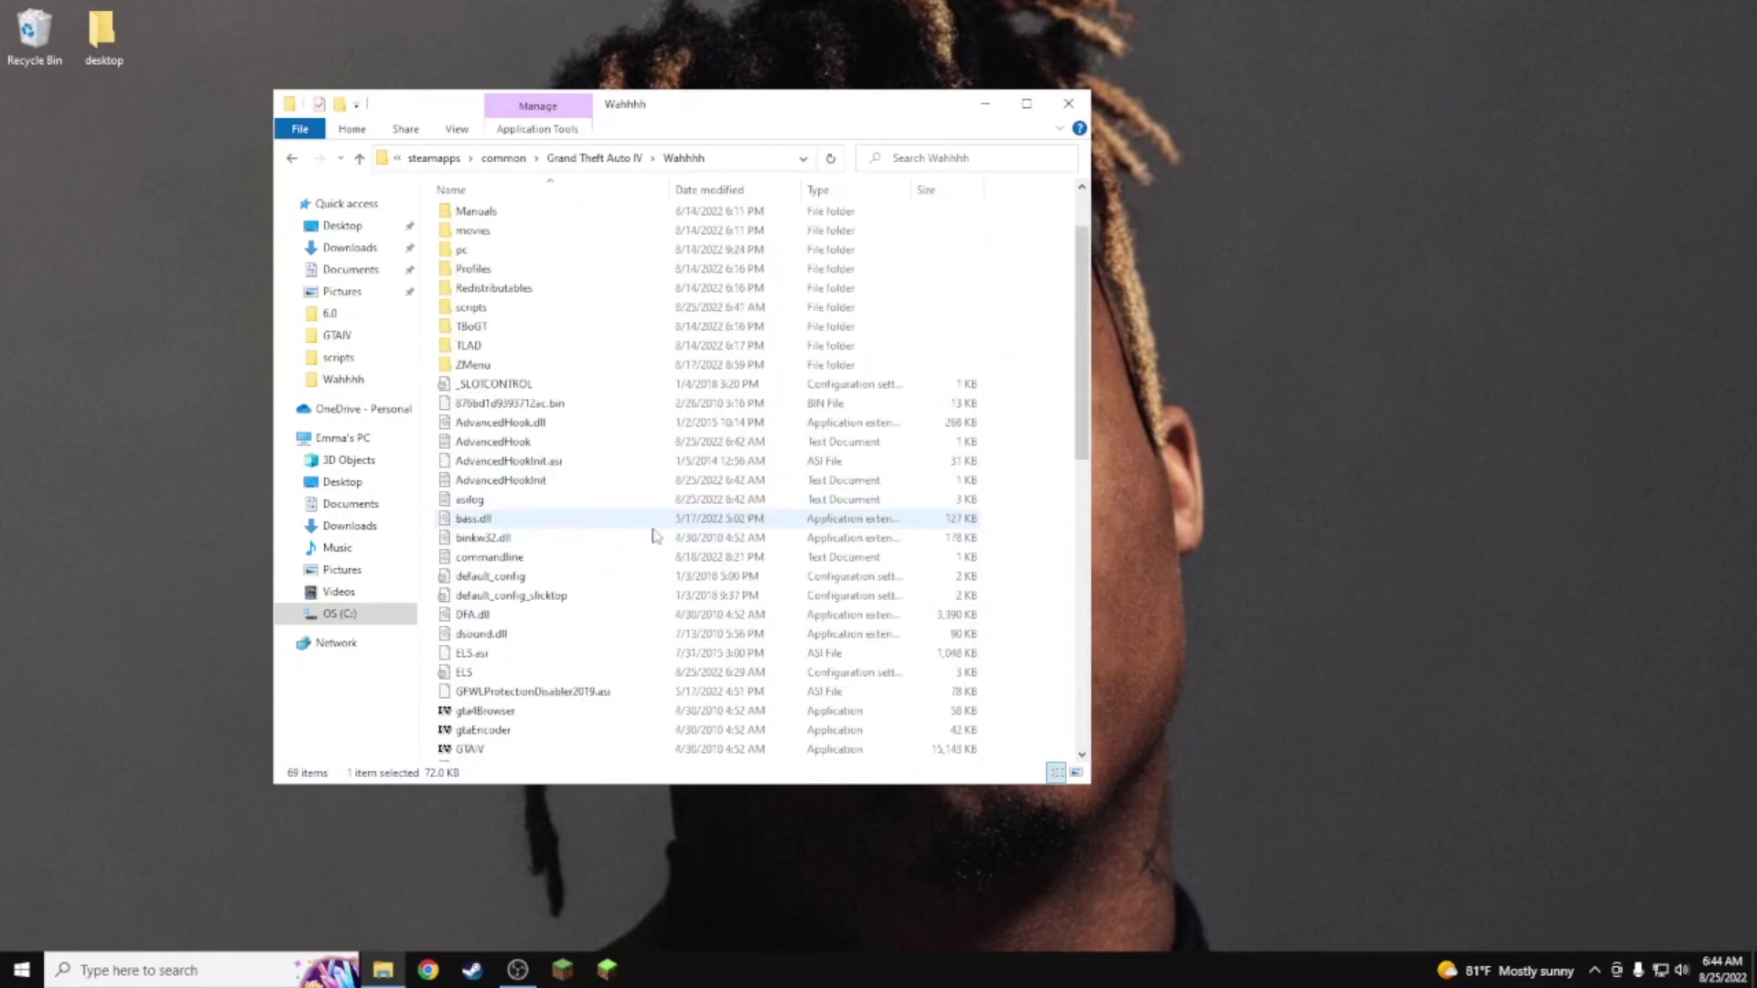
{"action": "scroll", "coordinate": [656, 535], "scroll_direction": "up", "scroll_amount": 2}
{"action": "scroll", "coordinate": [655, 535], "scroll_direction": "down", "scroll_amount": 4}
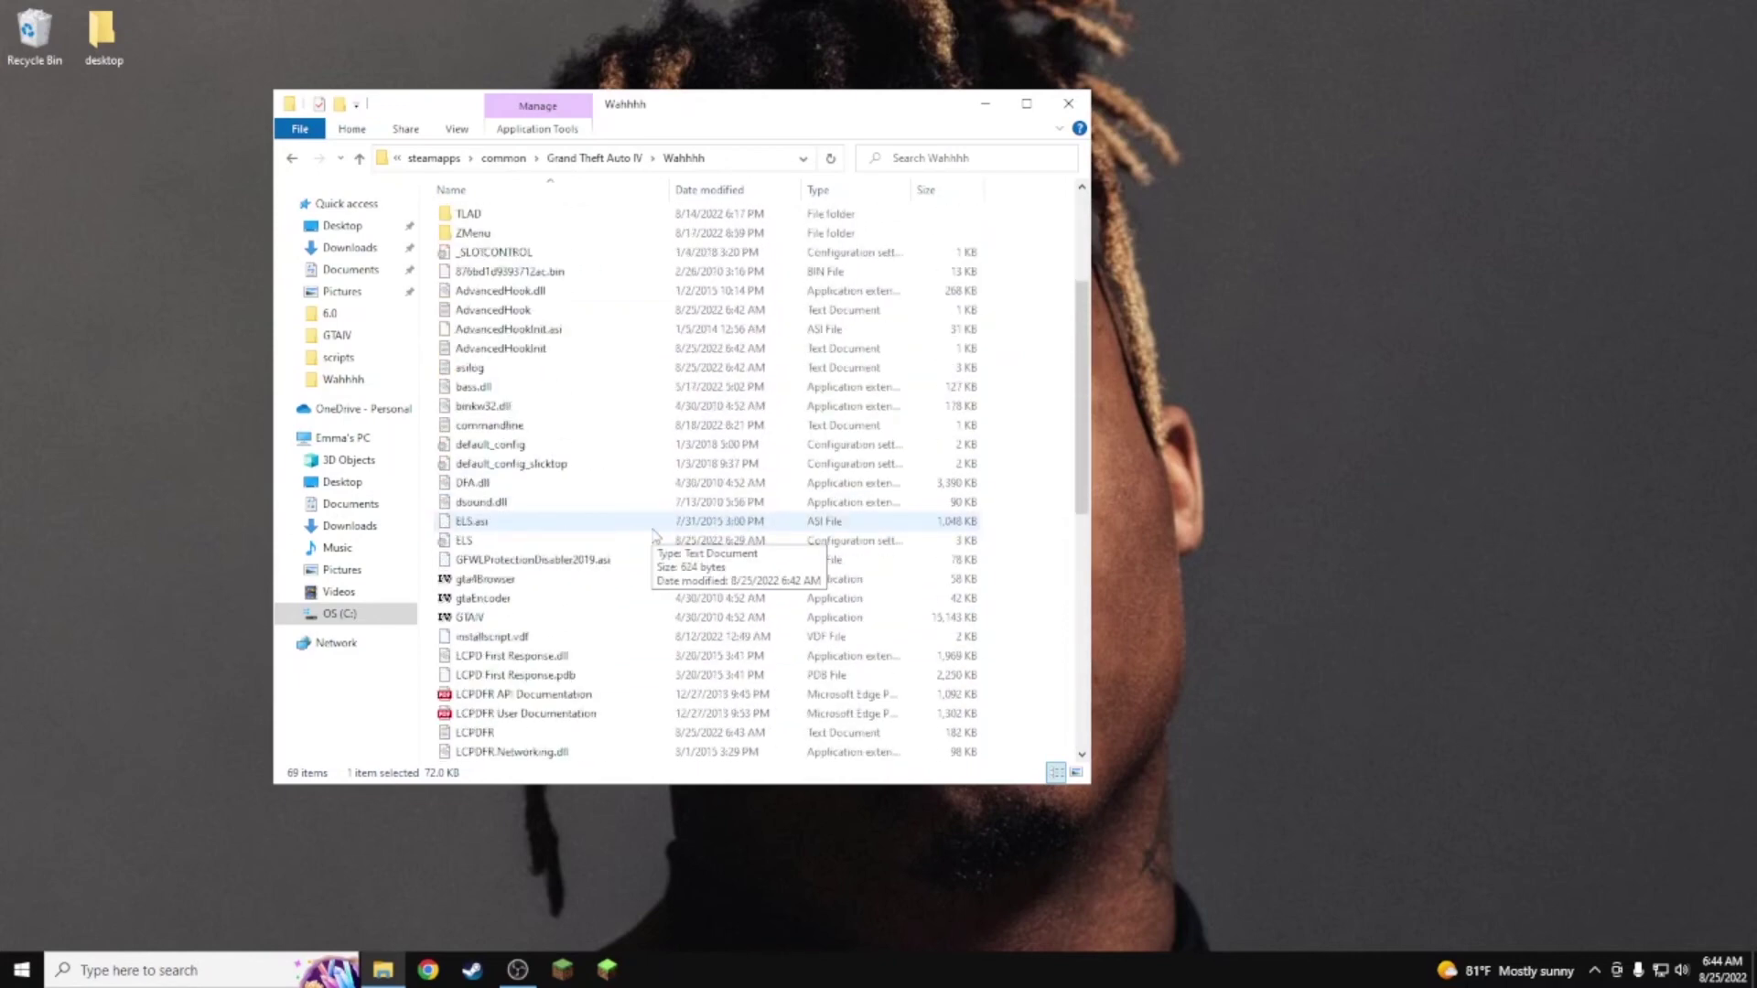
{"action": "left_click", "coordinate": [1067, 103]}
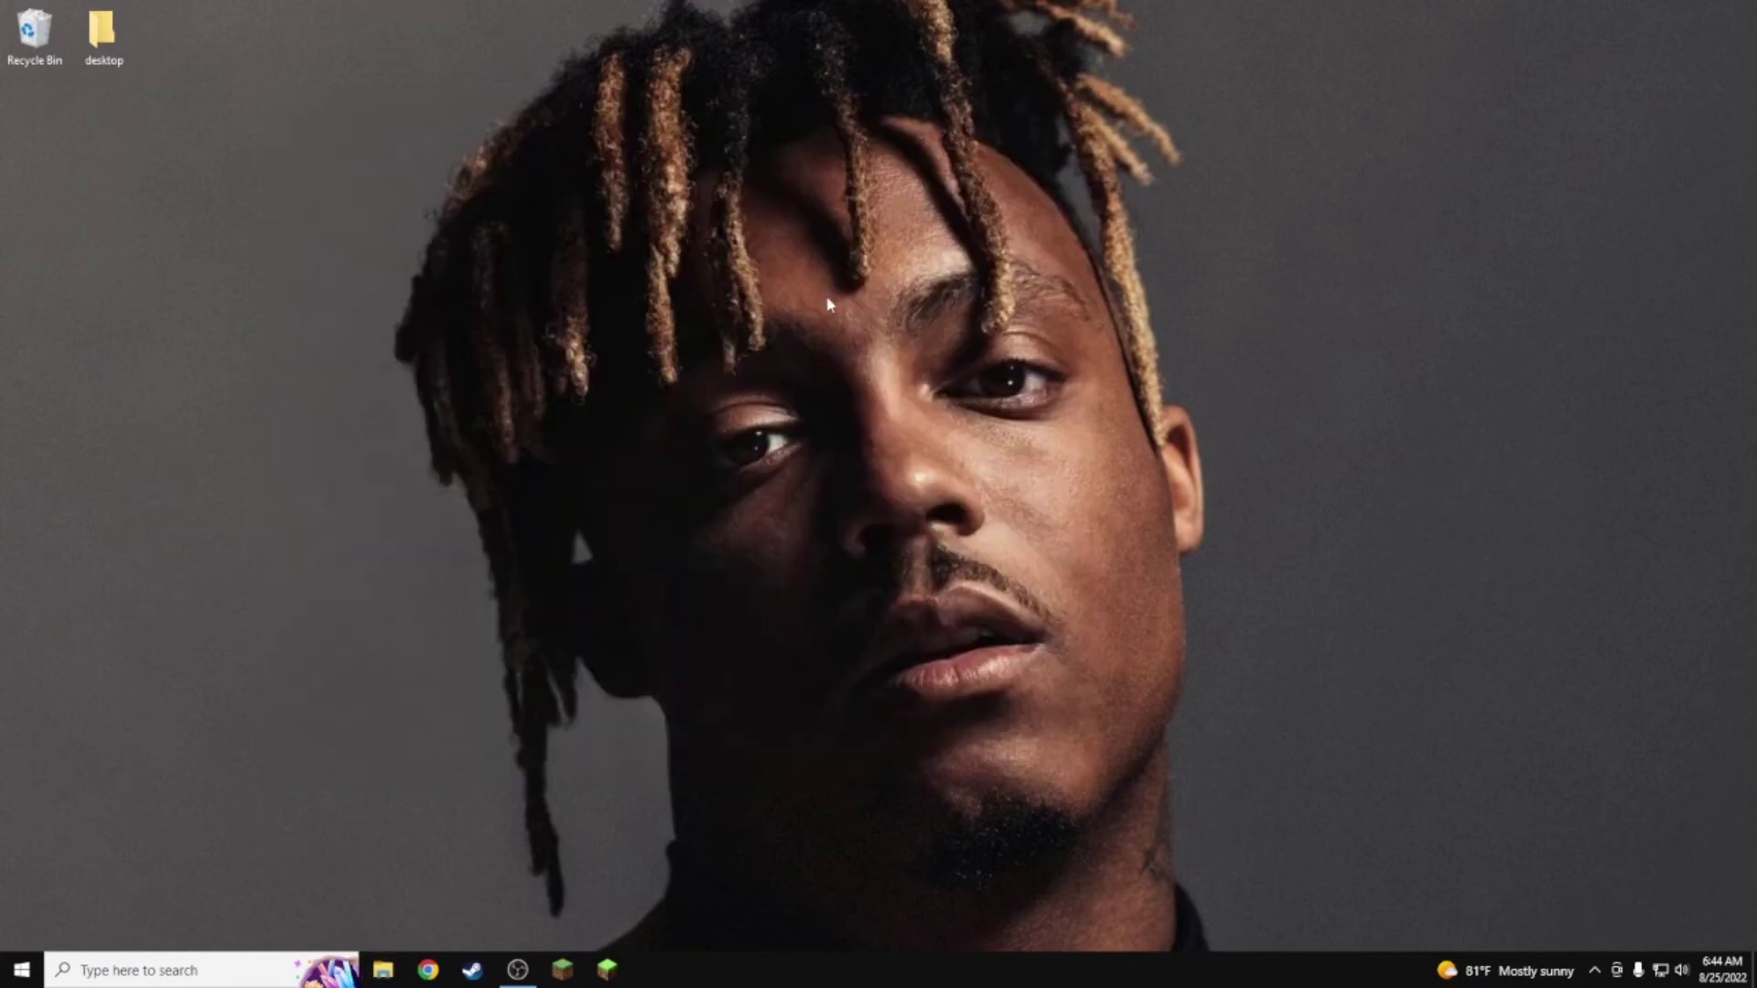